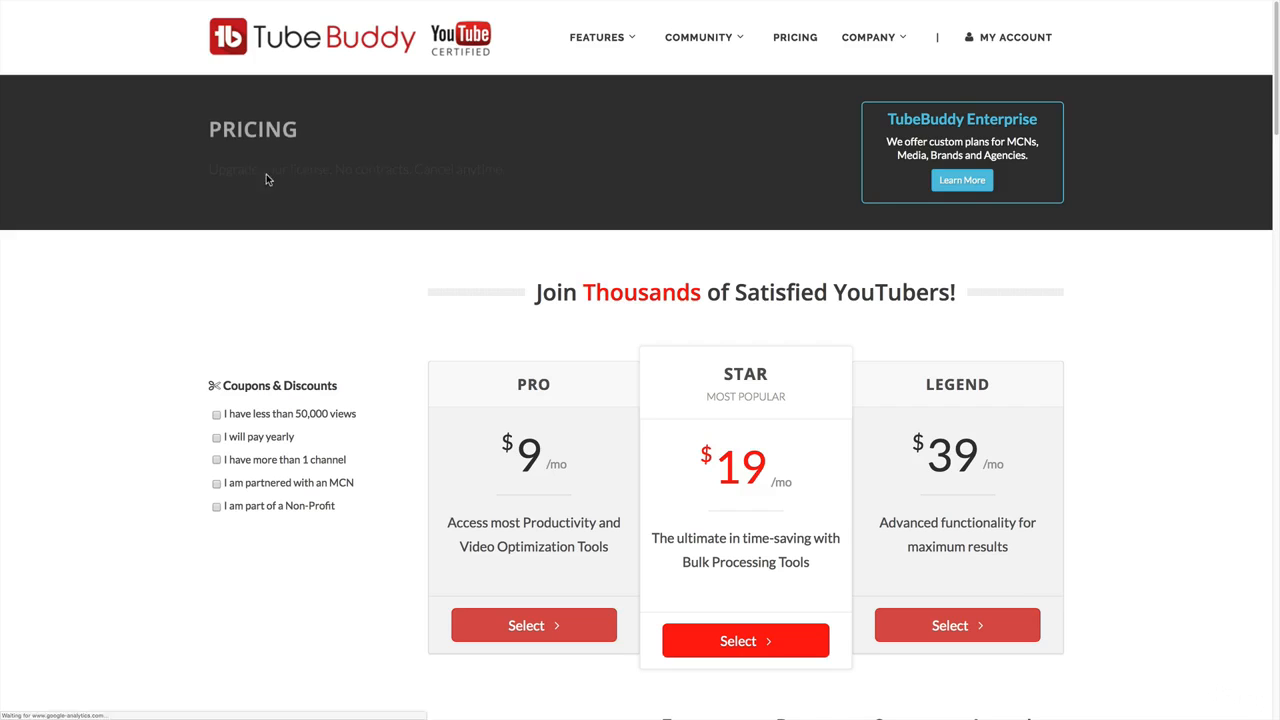
Examine the TubeBuddy pricing plans and the table comparing Free, Pro, Star and Legend features.
{"action": "scroll", "coordinate": [894, 357], "scroll_direction": "down", "scroll_amount": 2}
{"action": "scroll", "coordinate": [803, 345], "scroll_direction": "down", "scroll_amount": 1}
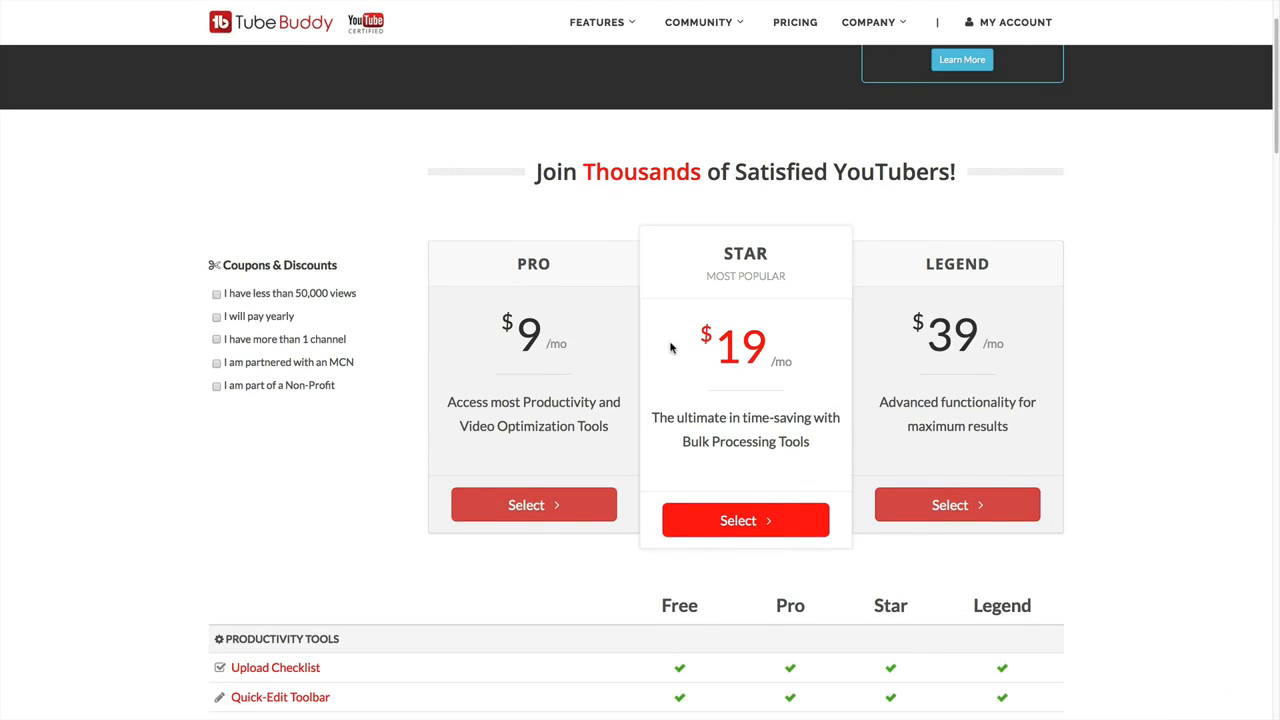
{"action": "scroll", "coordinate": [717, 333], "scroll_direction": "down", "scroll_amount": 3}
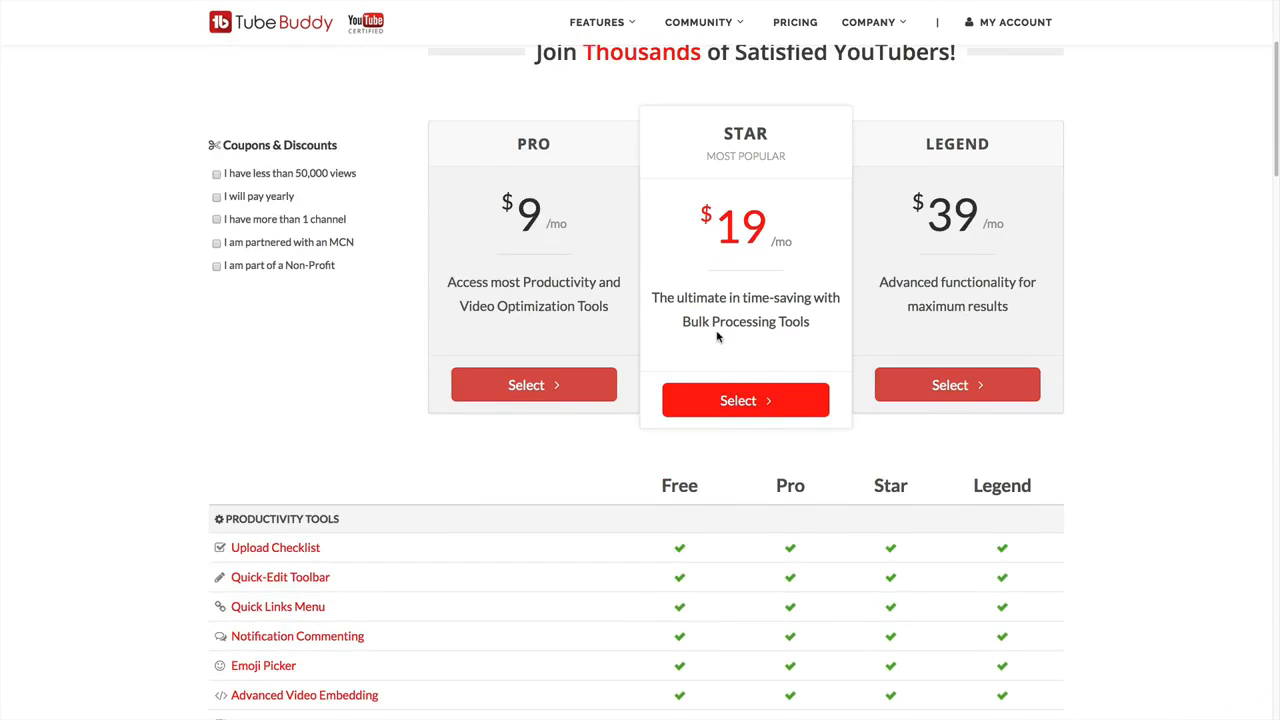
{"action": "scroll", "coordinate": [717, 337], "scroll_direction": "down", "scroll_amount": 3}
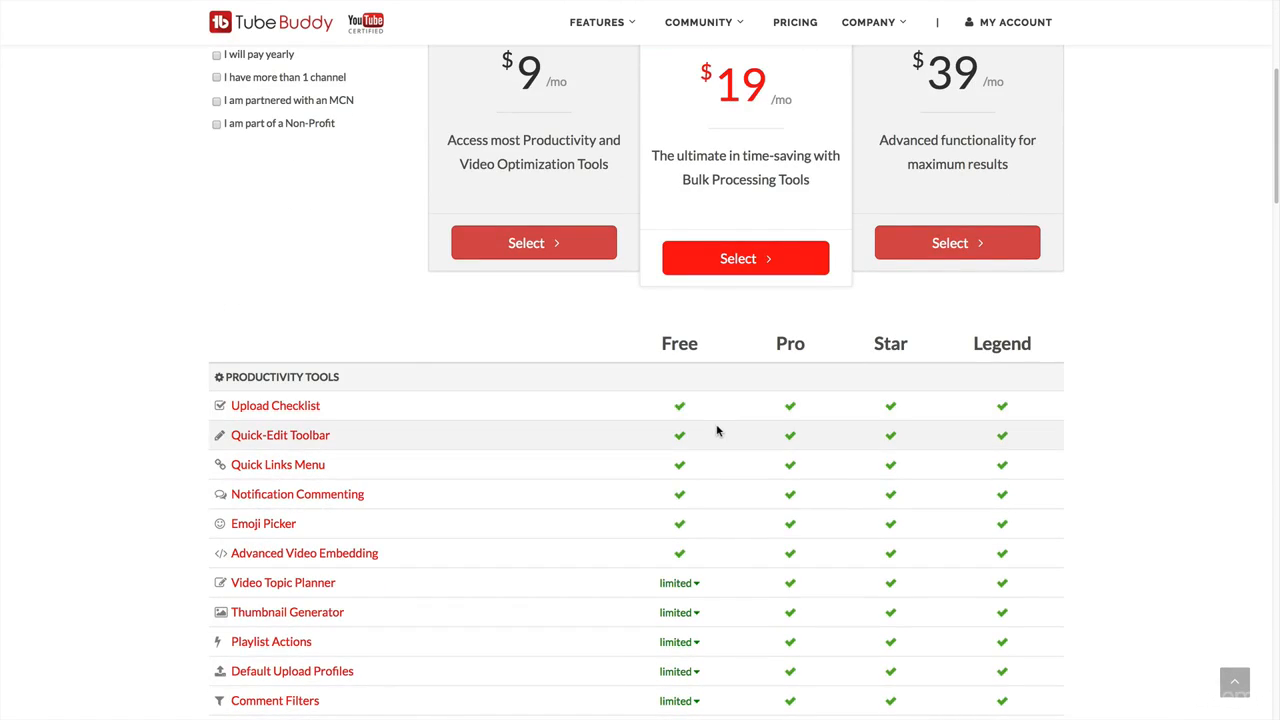
{"action": "scroll", "coordinate": [717, 430], "scroll_direction": "down", "scroll_amount": 1}
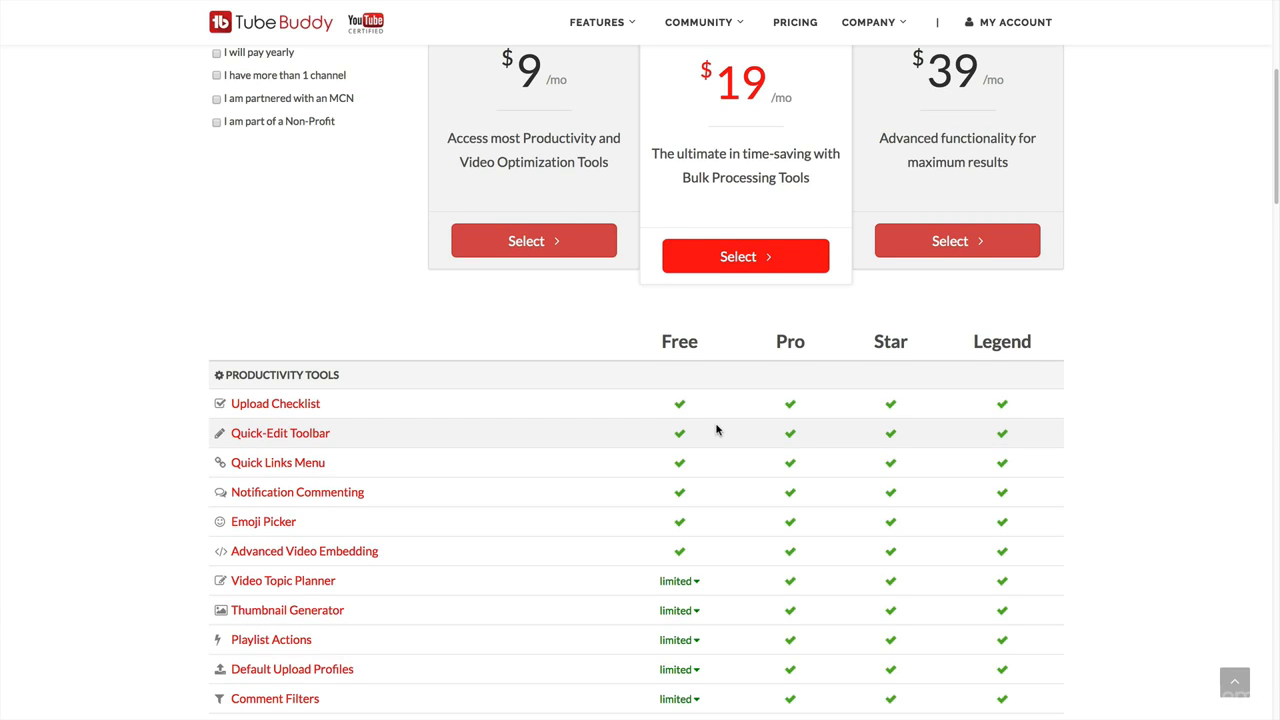
{"action": "scroll", "coordinate": [760, 420], "scroll_direction": "down", "scroll_amount": 4}
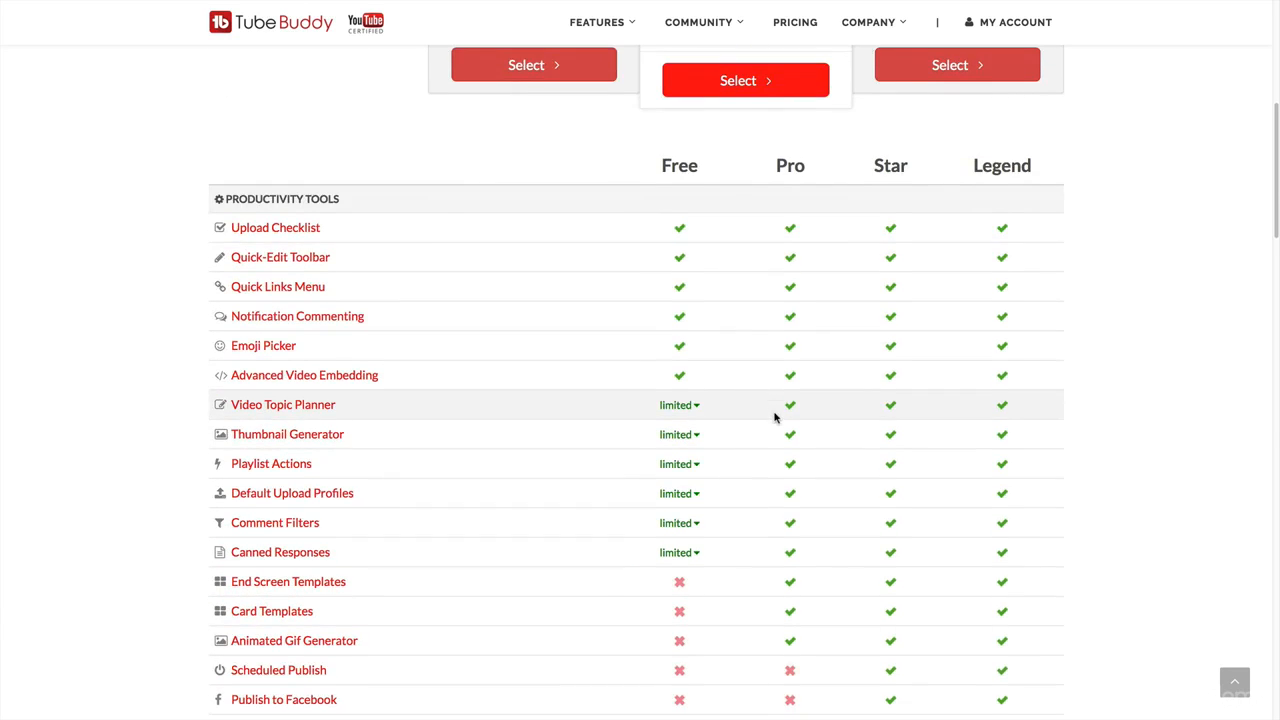
{"action": "scroll", "coordinate": [774, 417], "scroll_direction": "down", "scroll_amount": 1}
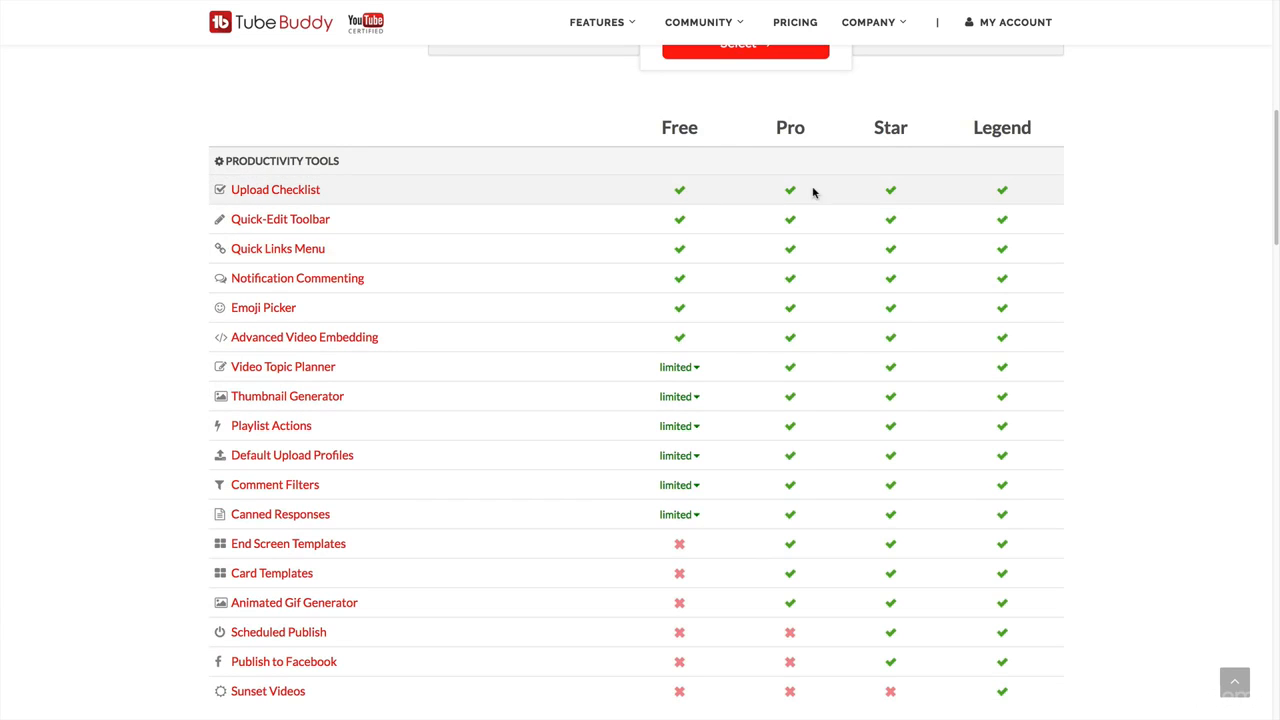
{"action": "scroll", "coordinate": [1046, 377], "scroll_direction": "down", "scroll_amount": 2}
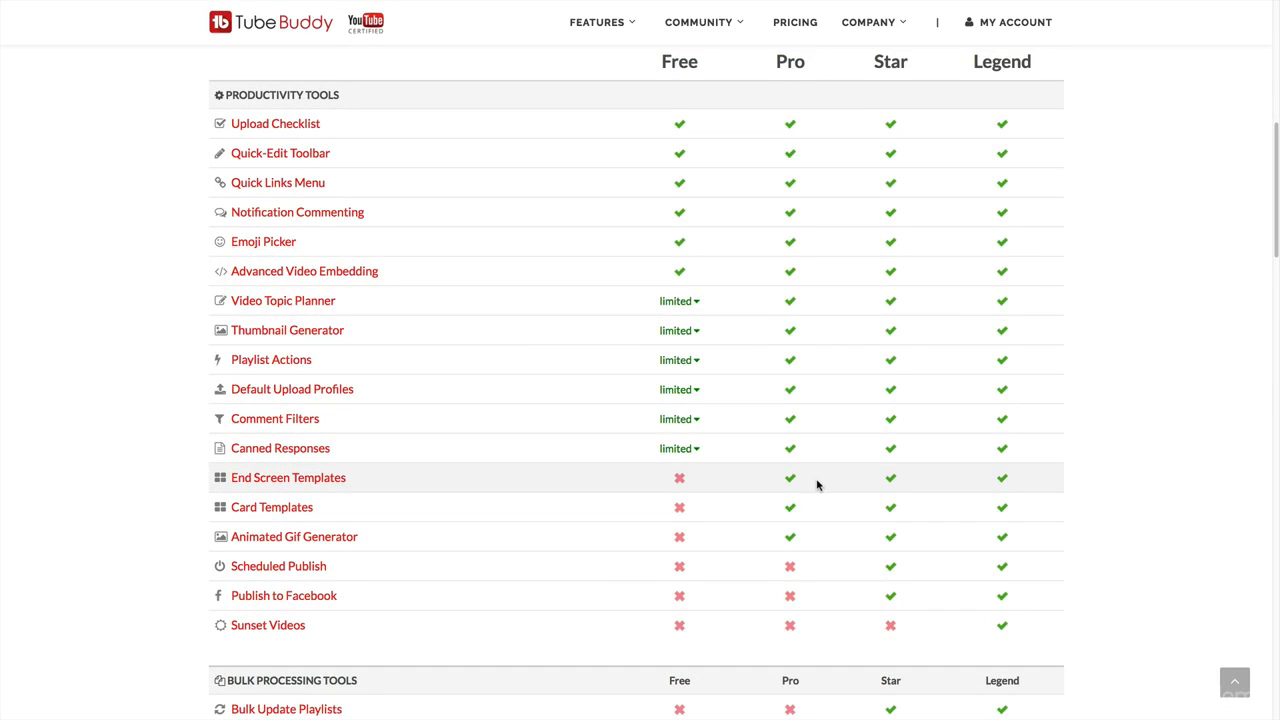
{"action": "scroll", "coordinate": [794, 551], "scroll_direction": "down", "scroll_amount": 1}
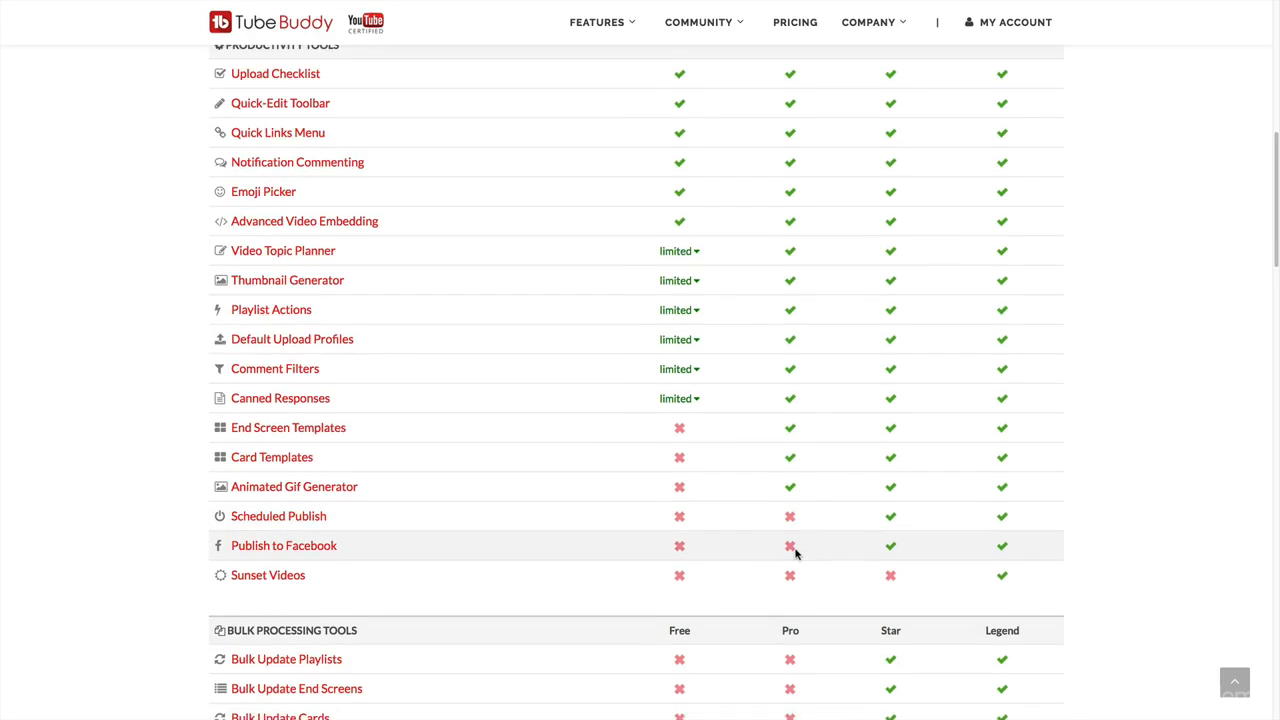
{"action": "scroll", "coordinate": [806, 548], "scroll_direction": "down", "scroll_amount": 4}
{"action": "scroll", "coordinate": [811, 546], "scroll_direction": "down", "scroll_amount": 3}
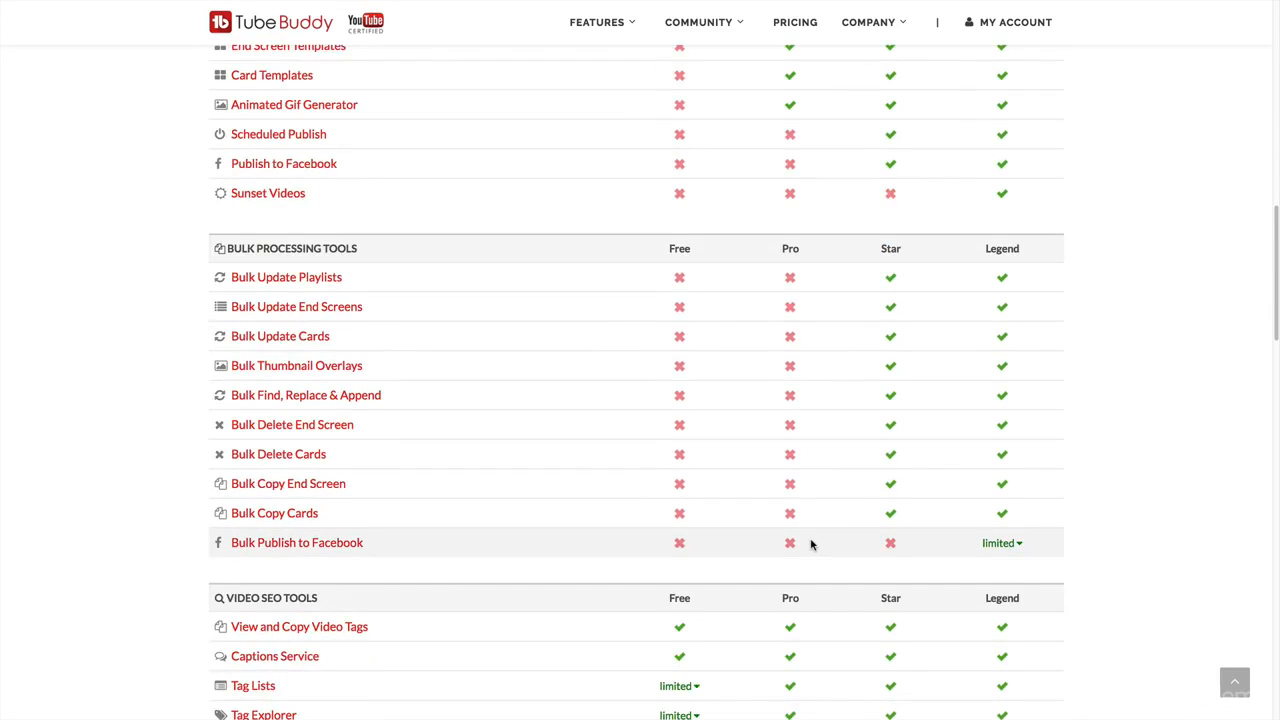
{"action": "scroll", "coordinate": [812, 544], "scroll_direction": "down", "scroll_amount": 1}
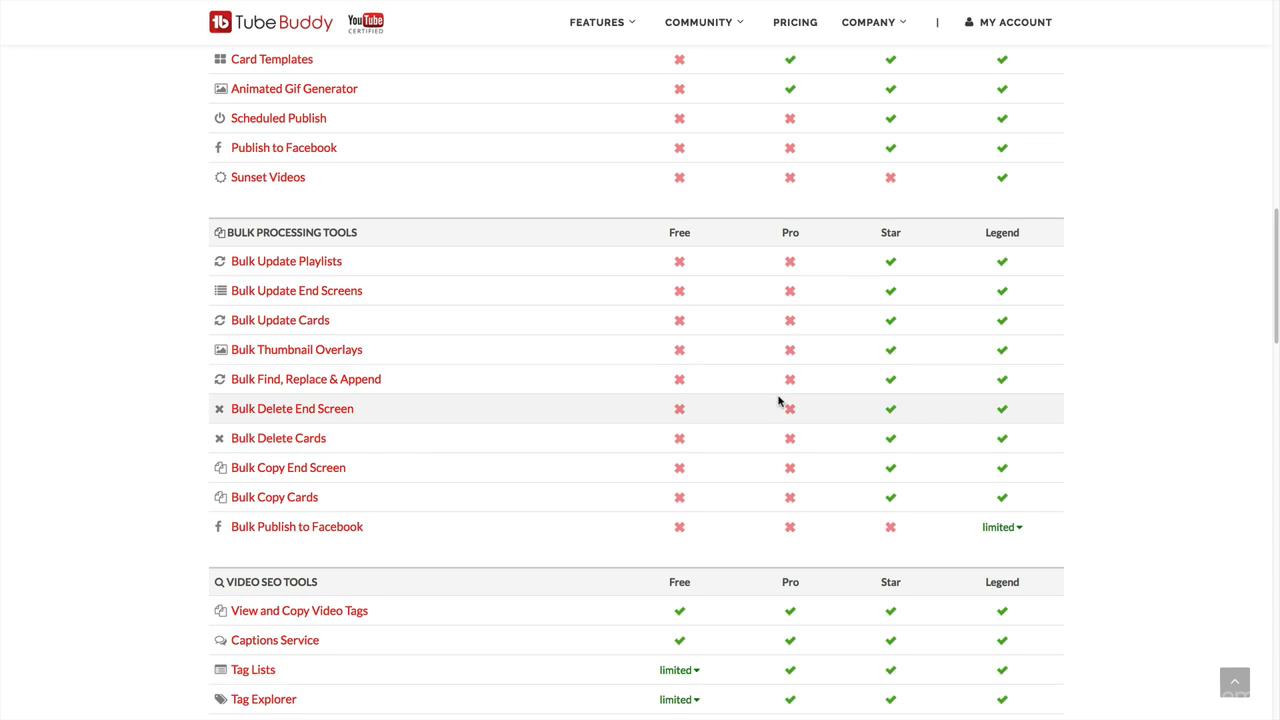
{"action": "scroll", "coordinate": [779, 400], "scroll_direction": "up", "scroll_amount": 1}
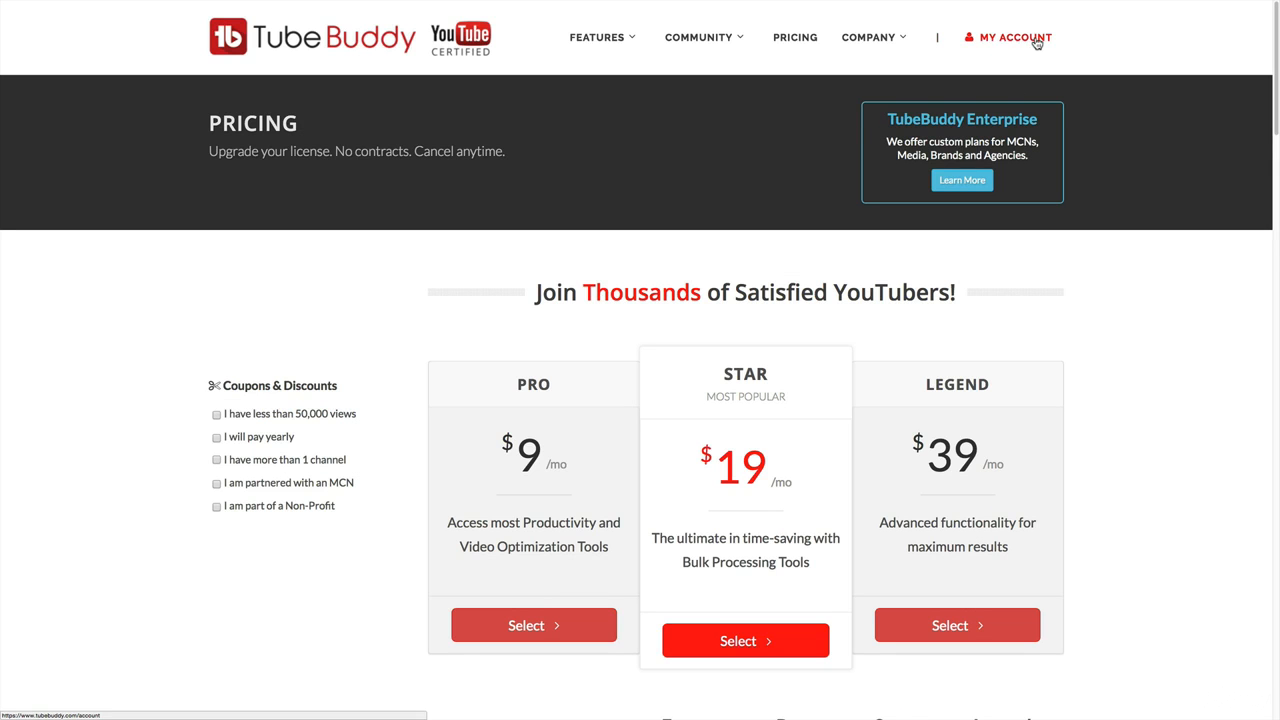
Open the Video School Online channel's Health Report from the account home and review its views, subscribers, uploads, engagement and audience data.
{"action": "left_click", "coordinate": [1036, 42]}
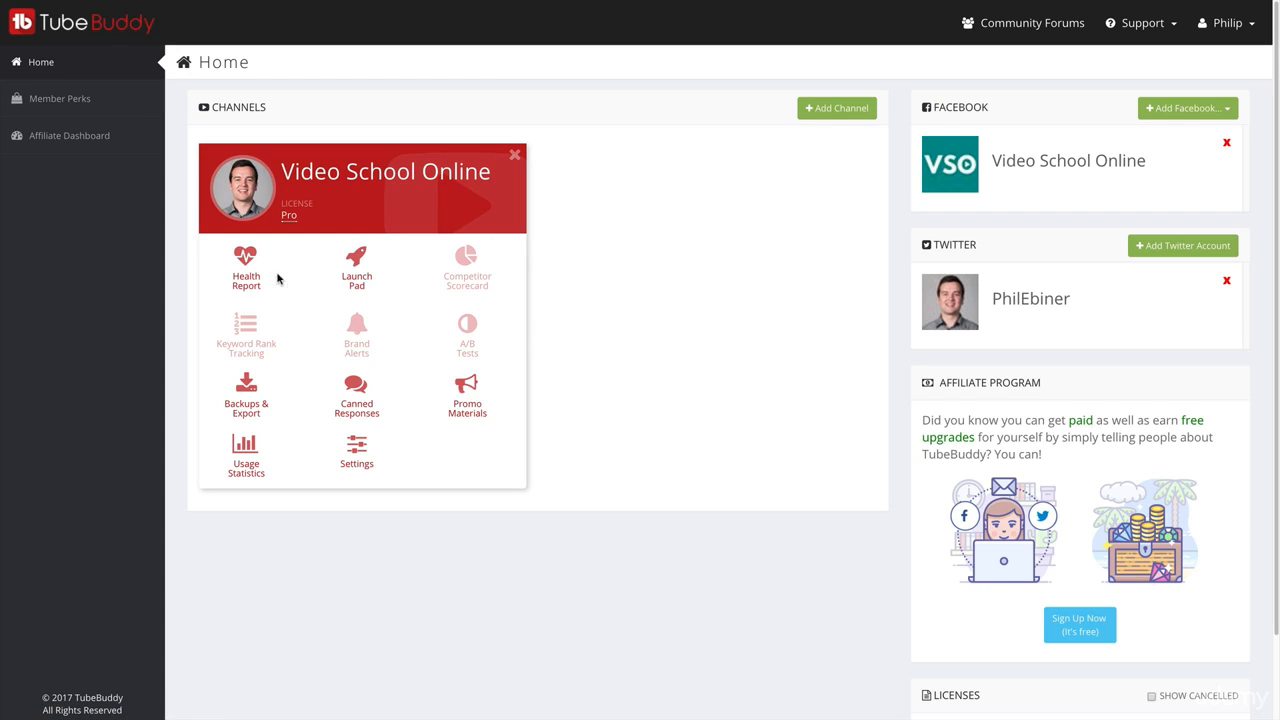
{"action": "left_click", "coordinate": [248, 266]}
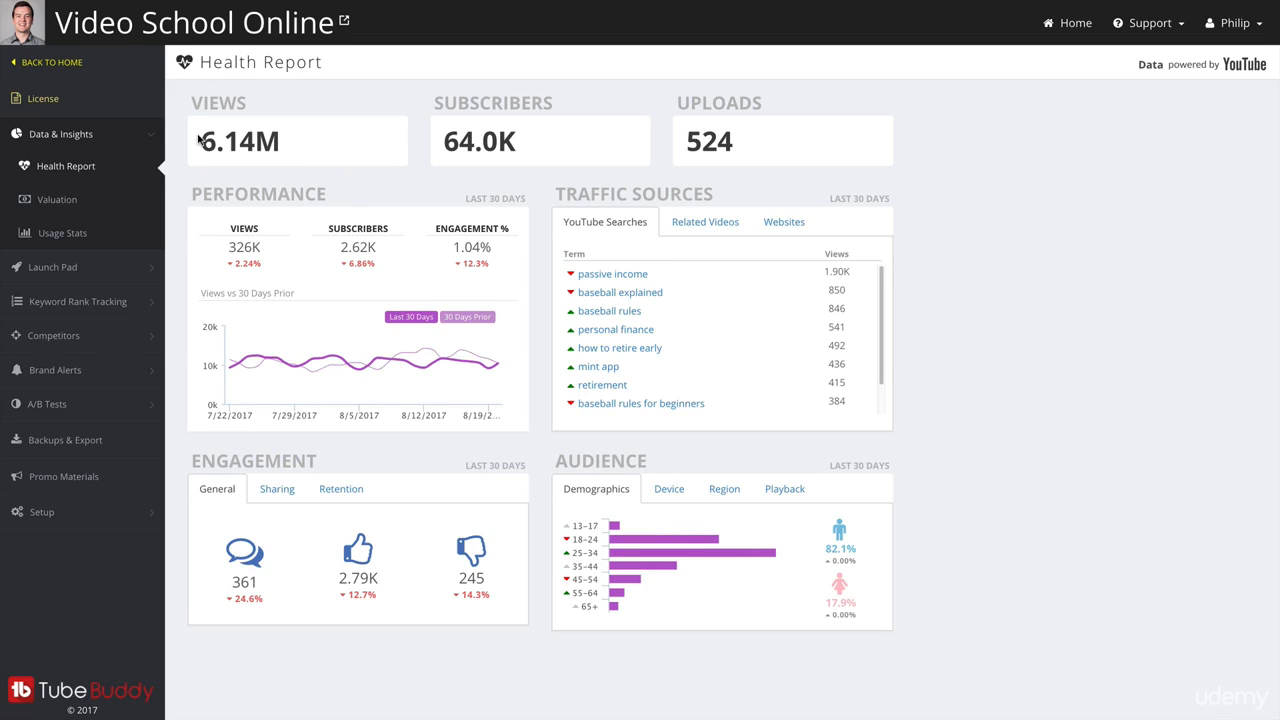
{"action": "left_click_drag", "start_coordinate": [198, 140], "coordinate": [304, 149]}
{"action": "left_click_drag", "start_coordinate": [444, 143], "coordinate": [540, 151]}
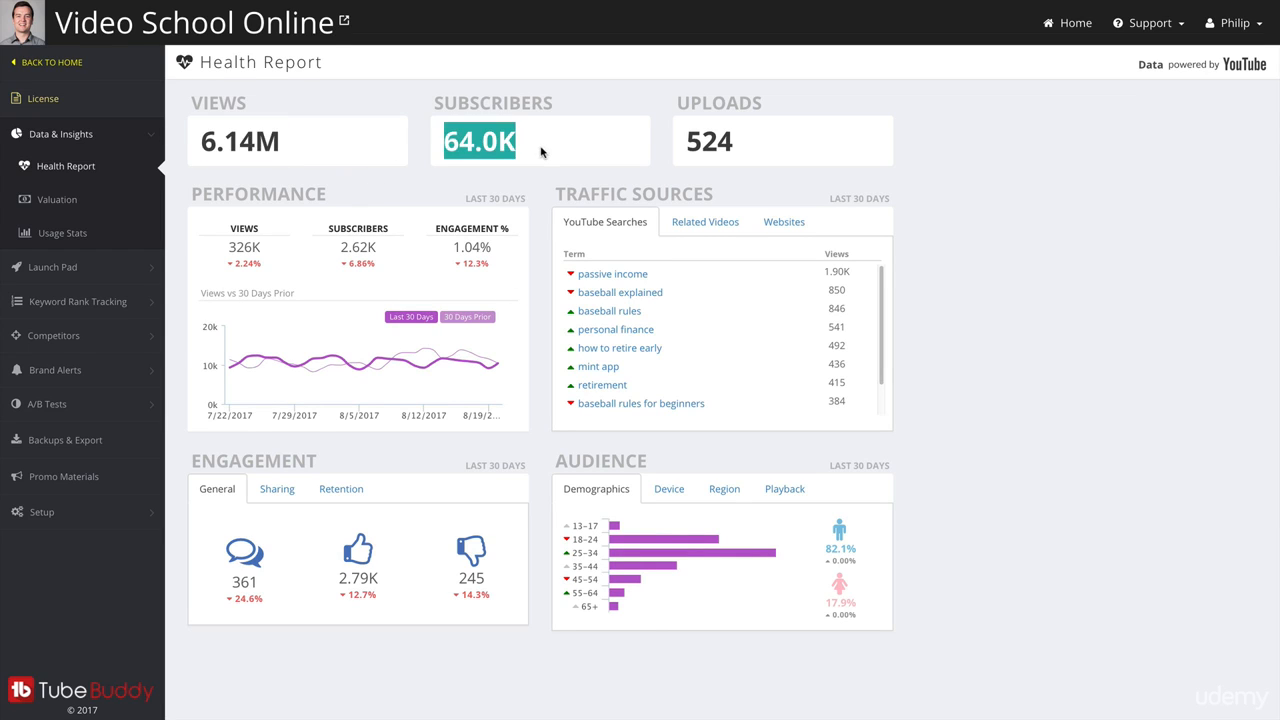
{"action": "left_click_drag", "start_coordinate": [704, 144], "coordinate": [755, 157]}
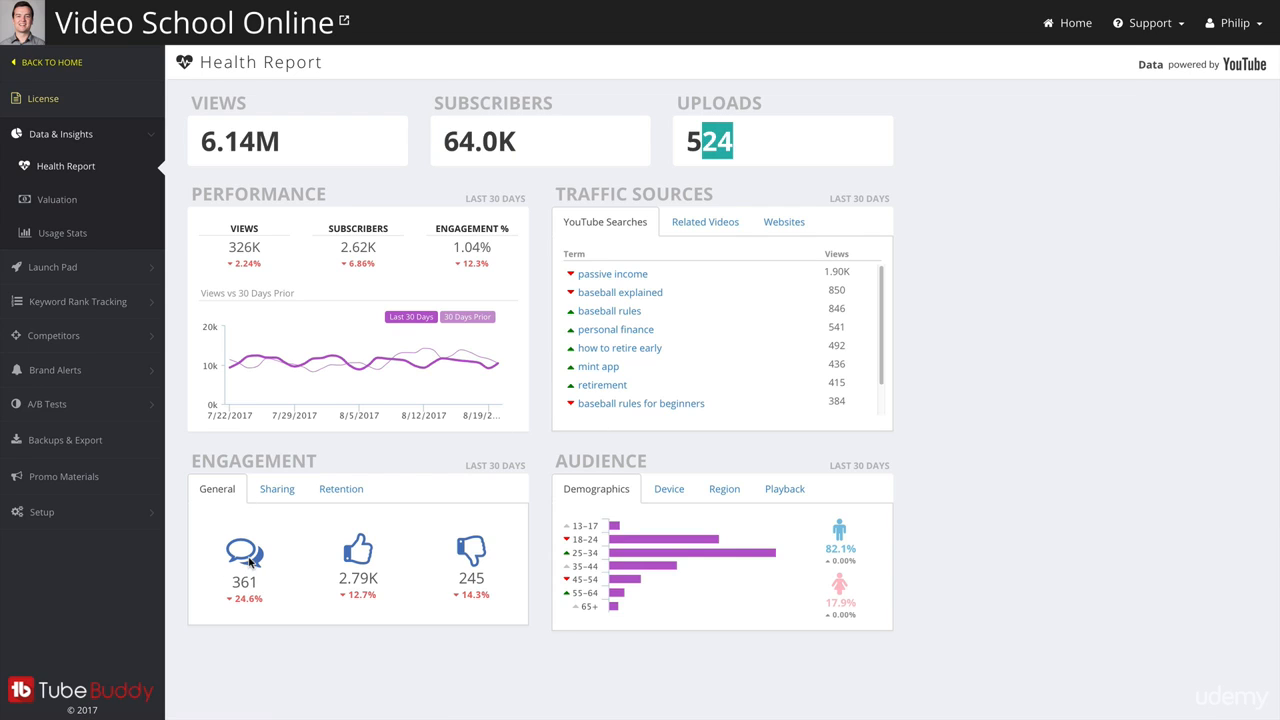
{"action": "mouse_move", "coordinate": [795, 527]}
Switch to YouTube Creator Studio and open the channel's community comments.
{"action": "mouse_move", "coordinate": [370, 5]}
{"action": "left_click", "coordinate": [320, 22]}
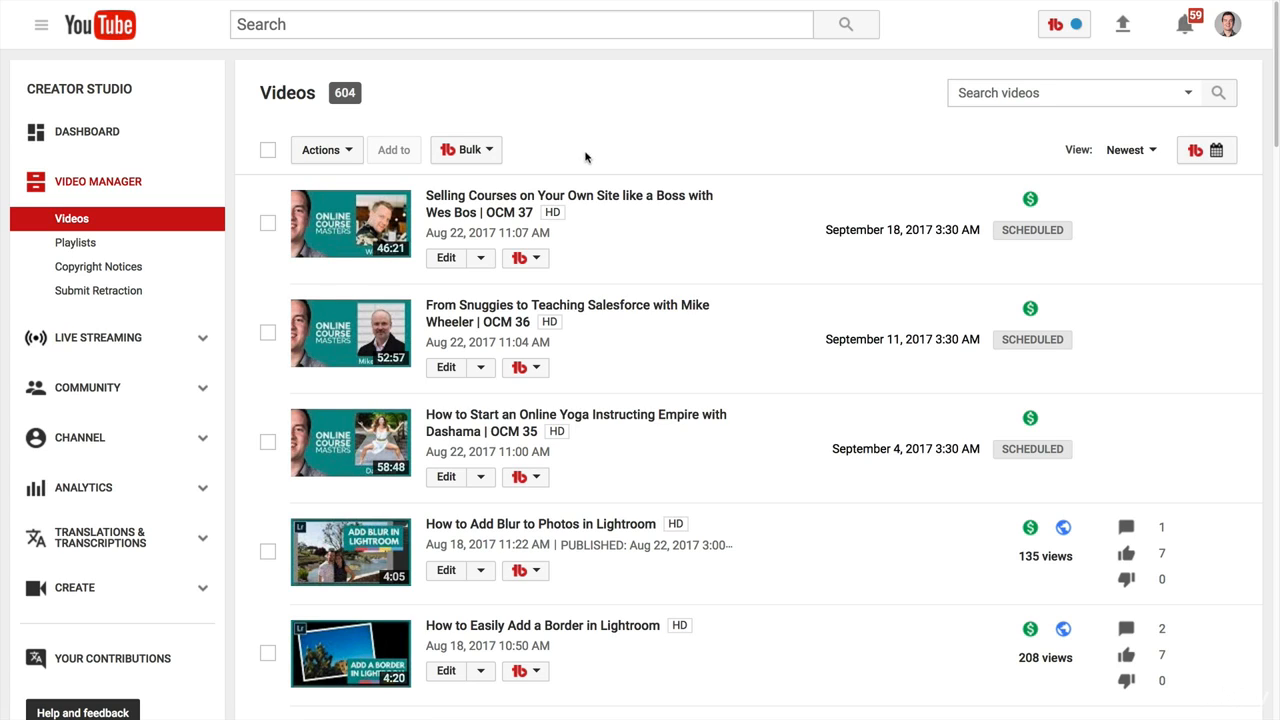
{"action": "left_click", "coordinate": [126, 385]}
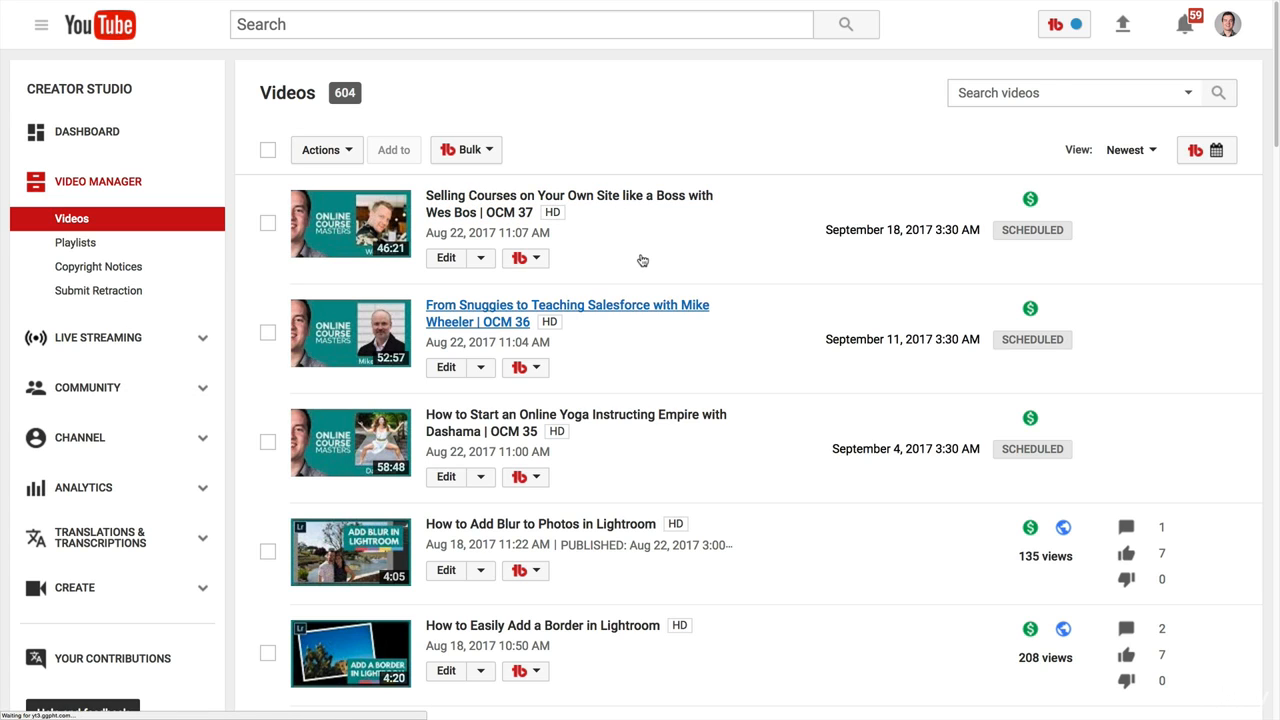
Reply to the "exciting" comment with the Comment Thanks canned response.
{"action": "scroll", "coordinate": [909, 301], "scroll_direction": "down", "scroll_amount": 2}
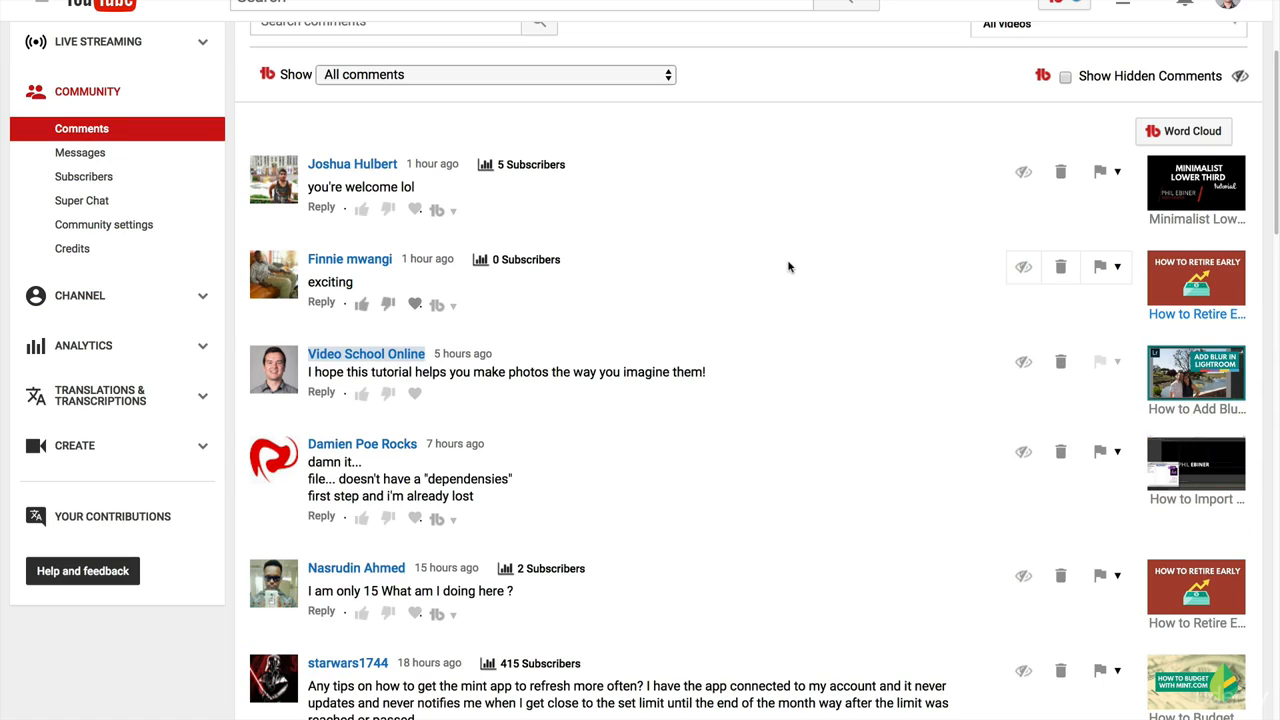
{"action": "left_click", "coordinate": [448, 307]}
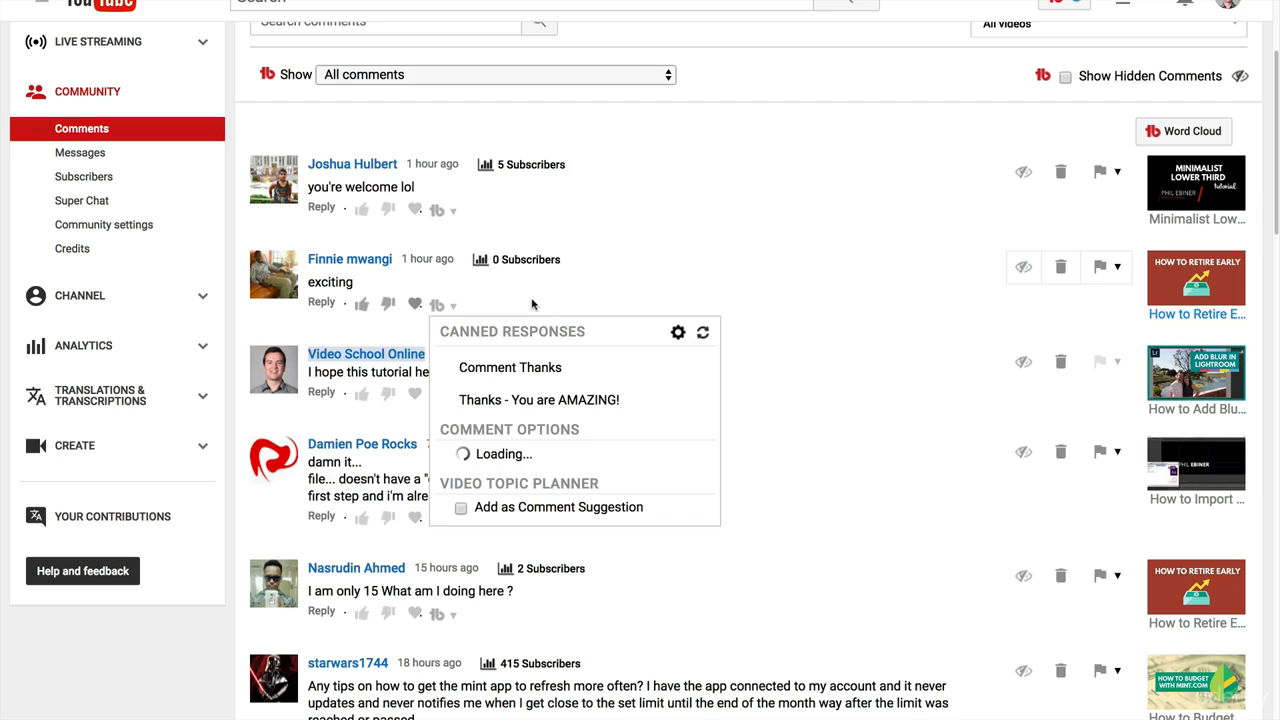
{"action": "left_click", "coordinate": [590, 370]}
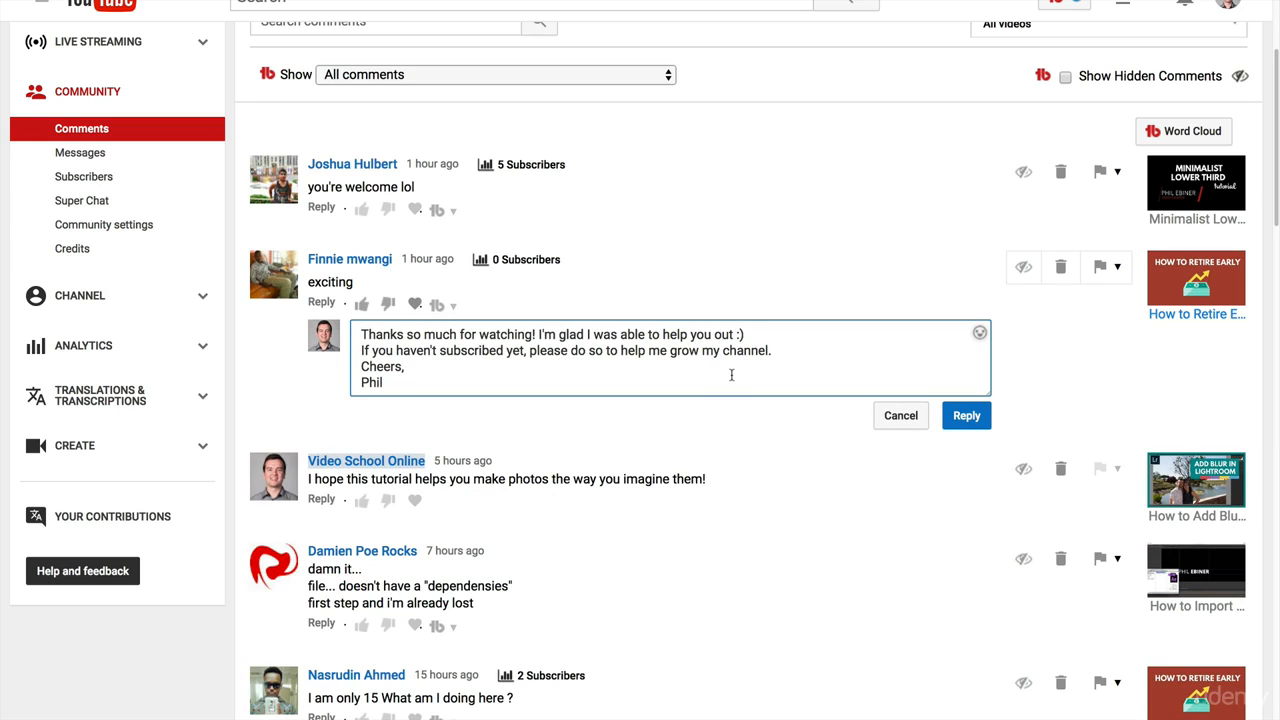
{"action": "left_click", "coordinate": [966, 415]}
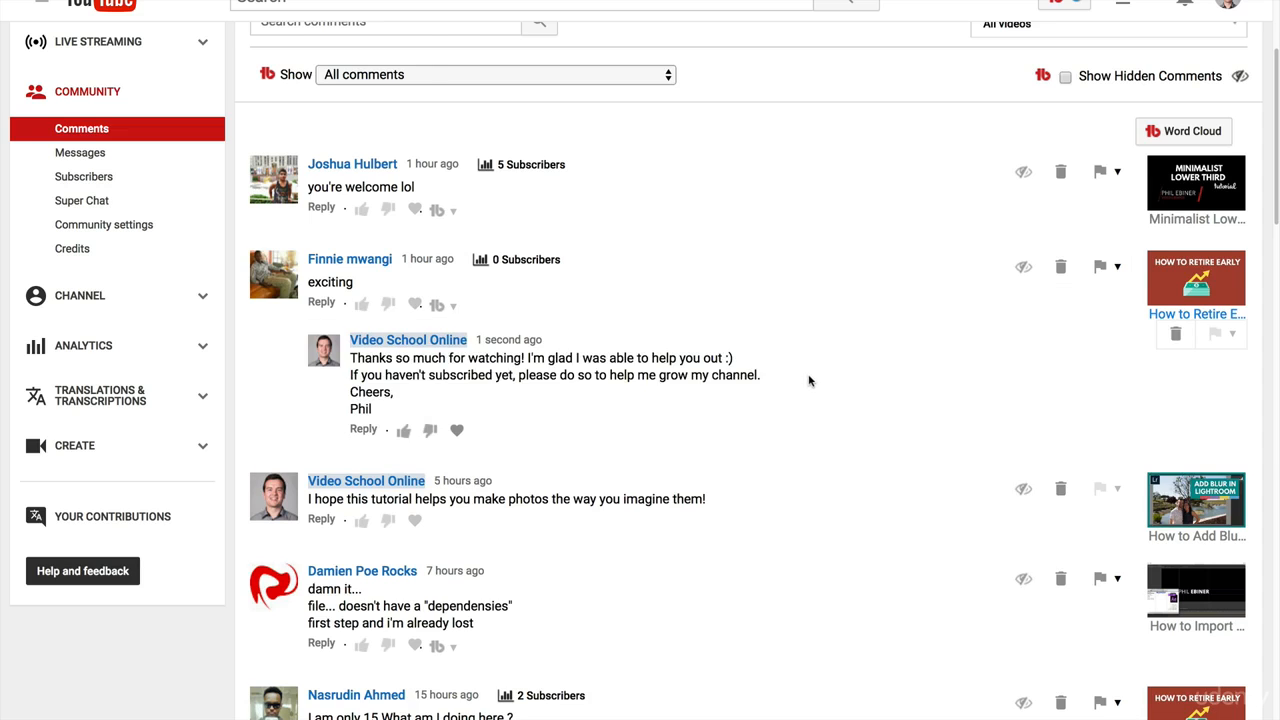
Reply to the "this is epic !!" comment with the Comment Thanks canned response.
{"action": "scroll", "coordinate": [808, 377], "scroll_direction": "down", "scroll_amount": 15}
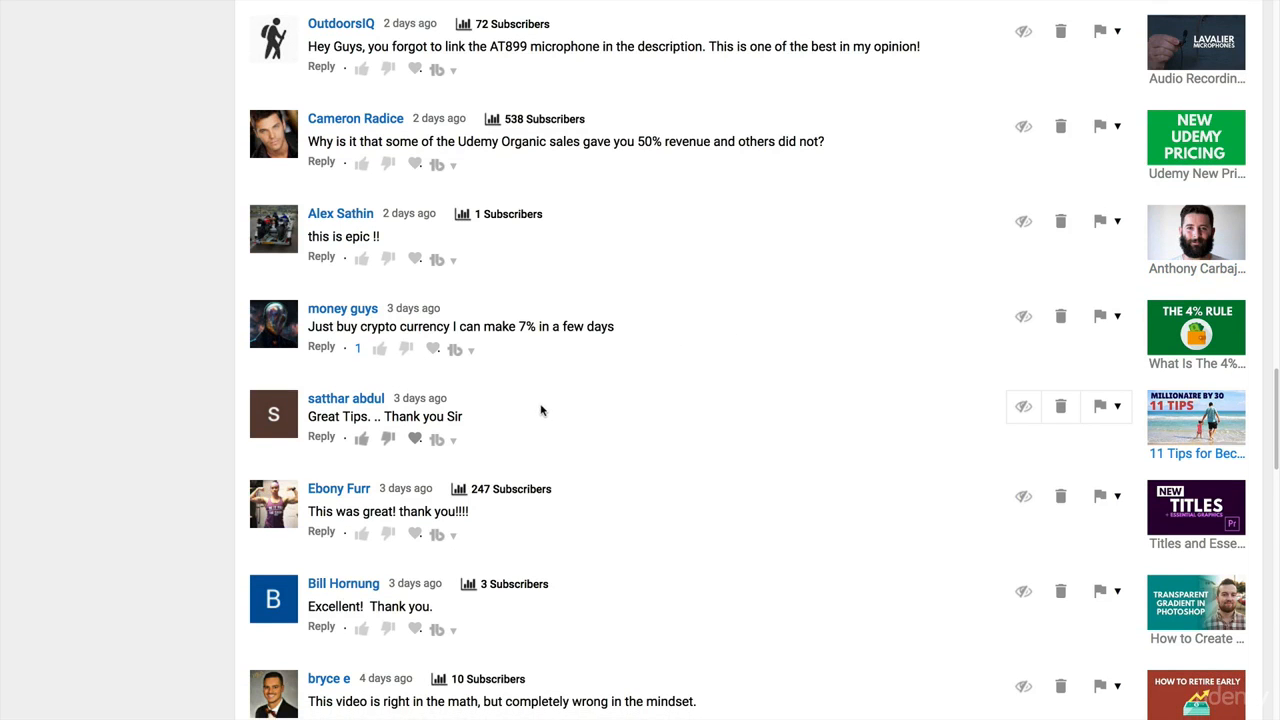
{"action": "left_click", "coordinate": [448, 258]}
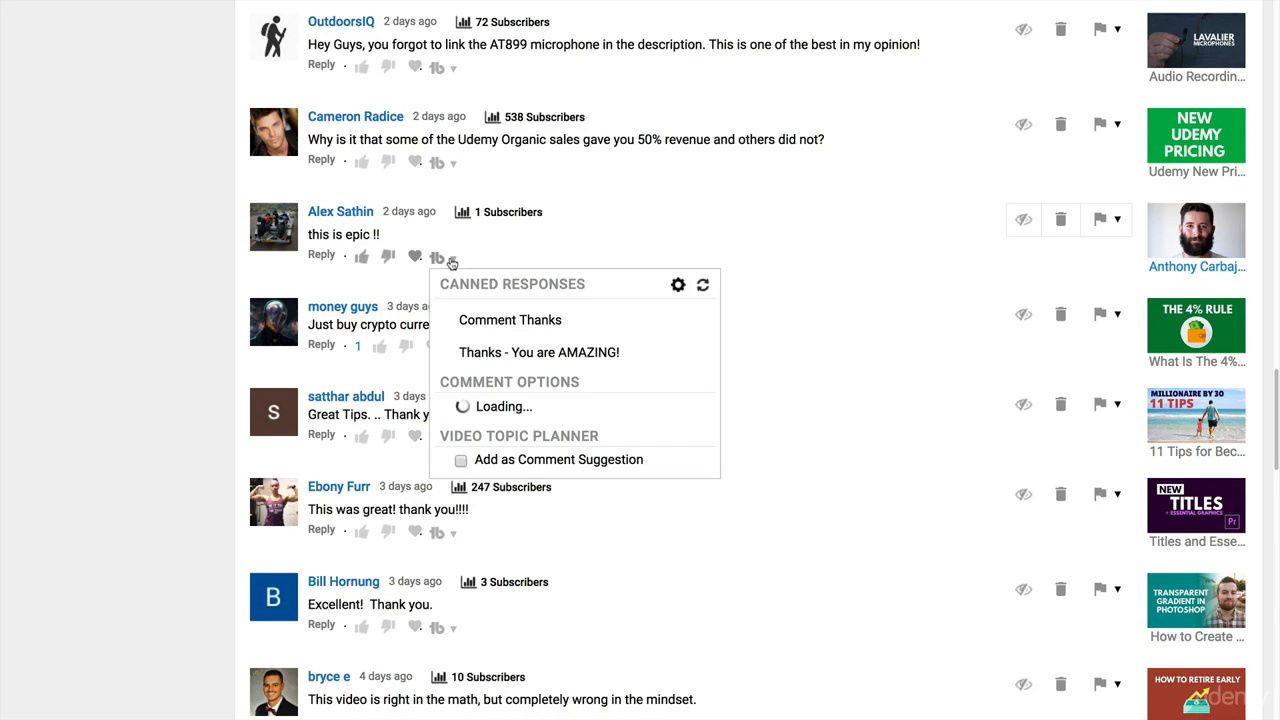
{"action": "left_click", "coordinate": [509, 320]}
Reply to the "Great Tips. .. Thank you Sir" comment with the Comment Thanks canned response.
{"action": "left_click", "coordinate": [448, 551]}
{"action": "scroll", "coordinate": [652, 477], "scroll_direction": "down", "scroll_amount": 1}
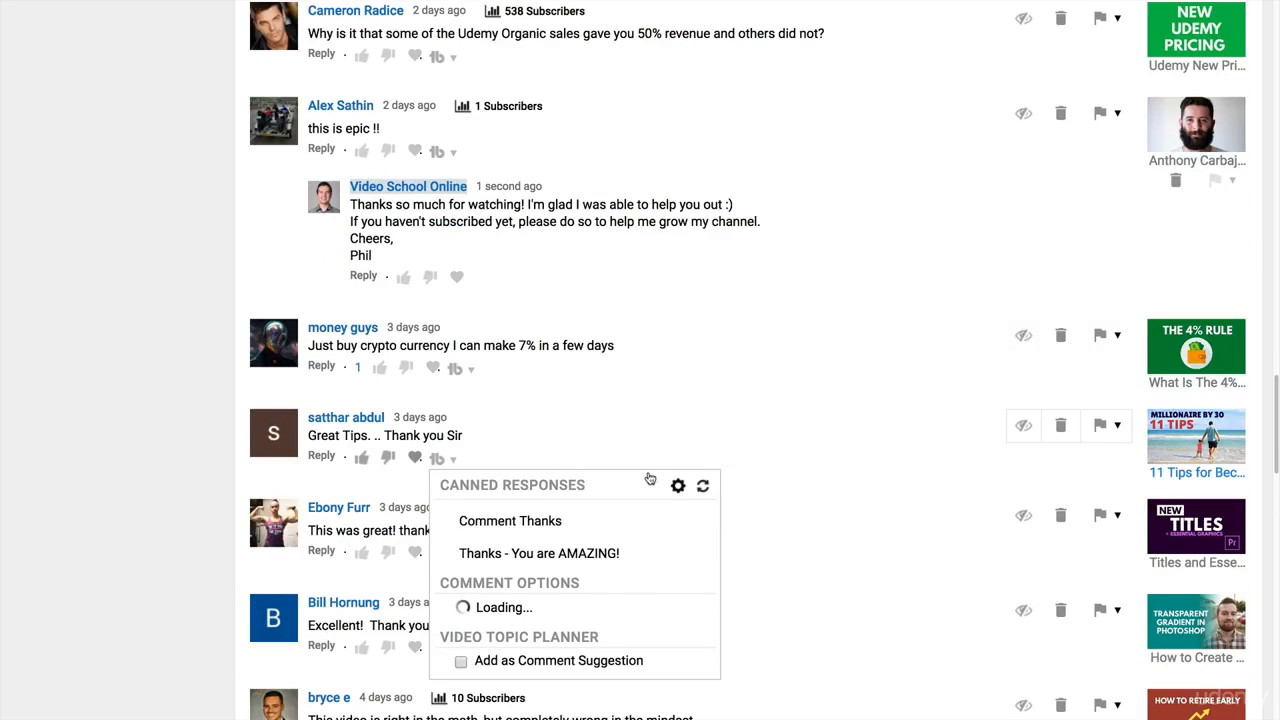
{"action": "left_click", "coordinate": [522, 521]}
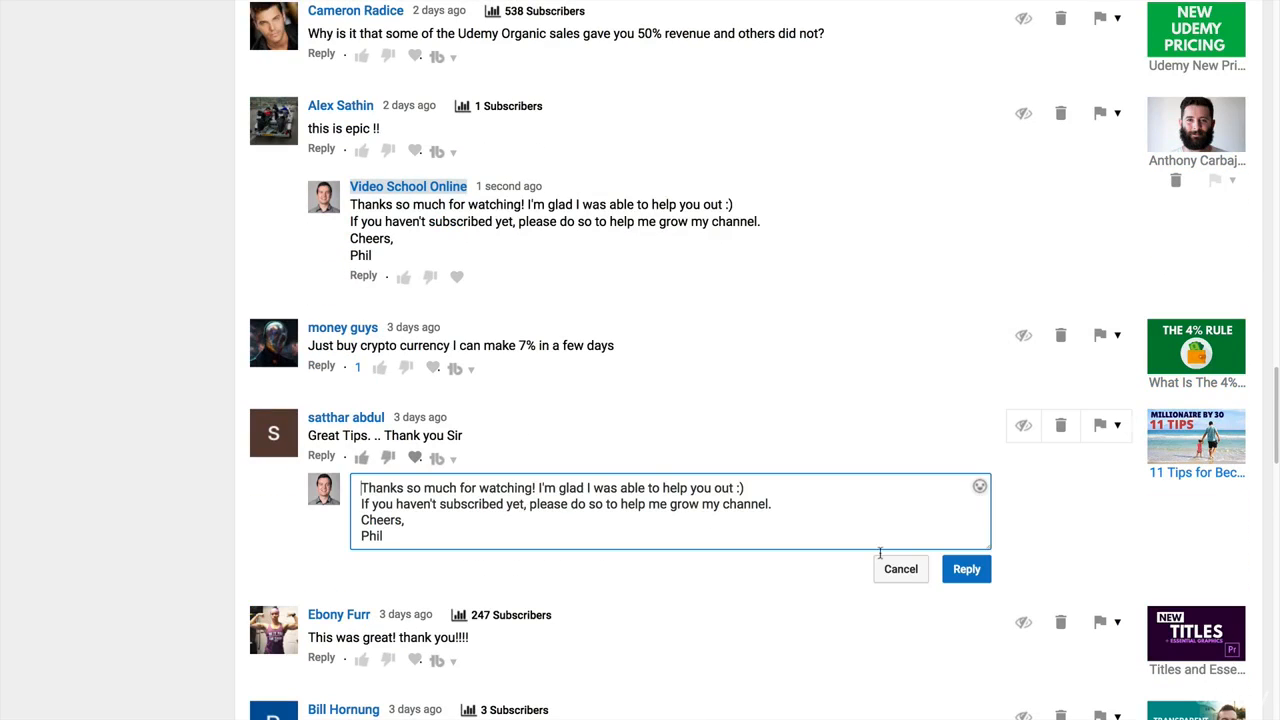
{"action": "left_click", "coordinate": [966, 573]}
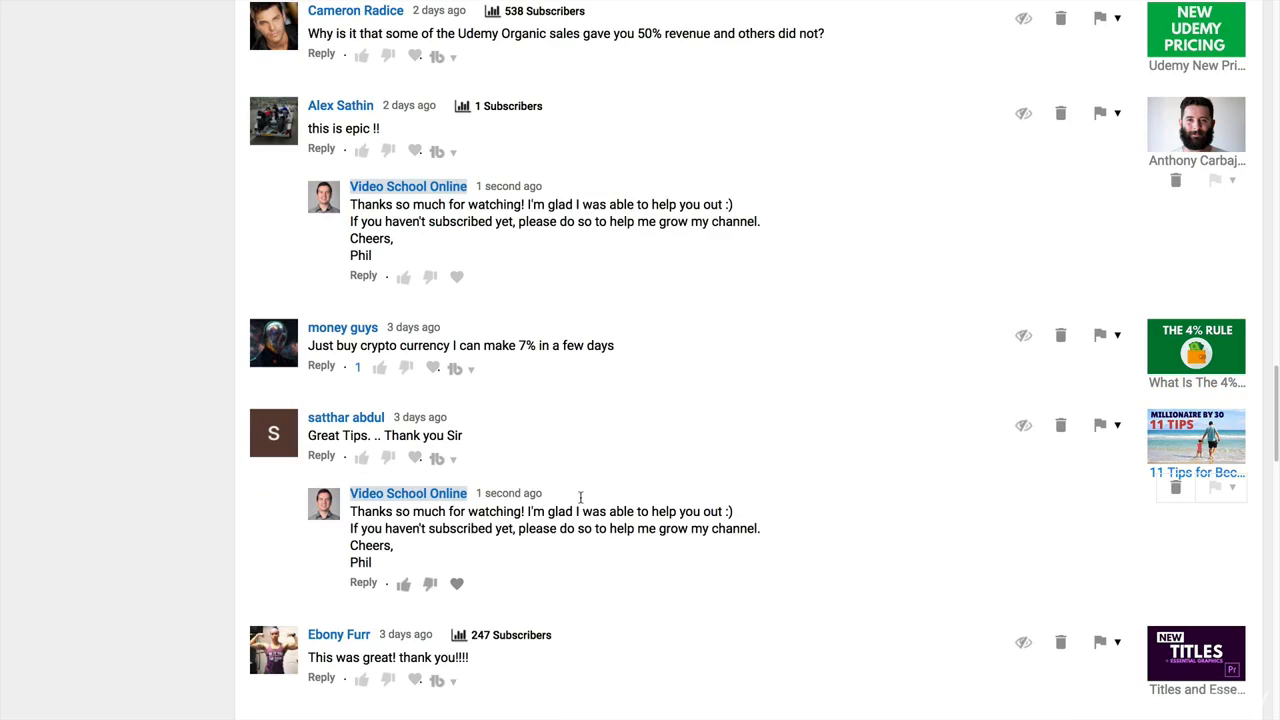
{"action": "scroll", "coordinate": [716, 430], "scroll_direction": "down", "scroll_amount": 2}
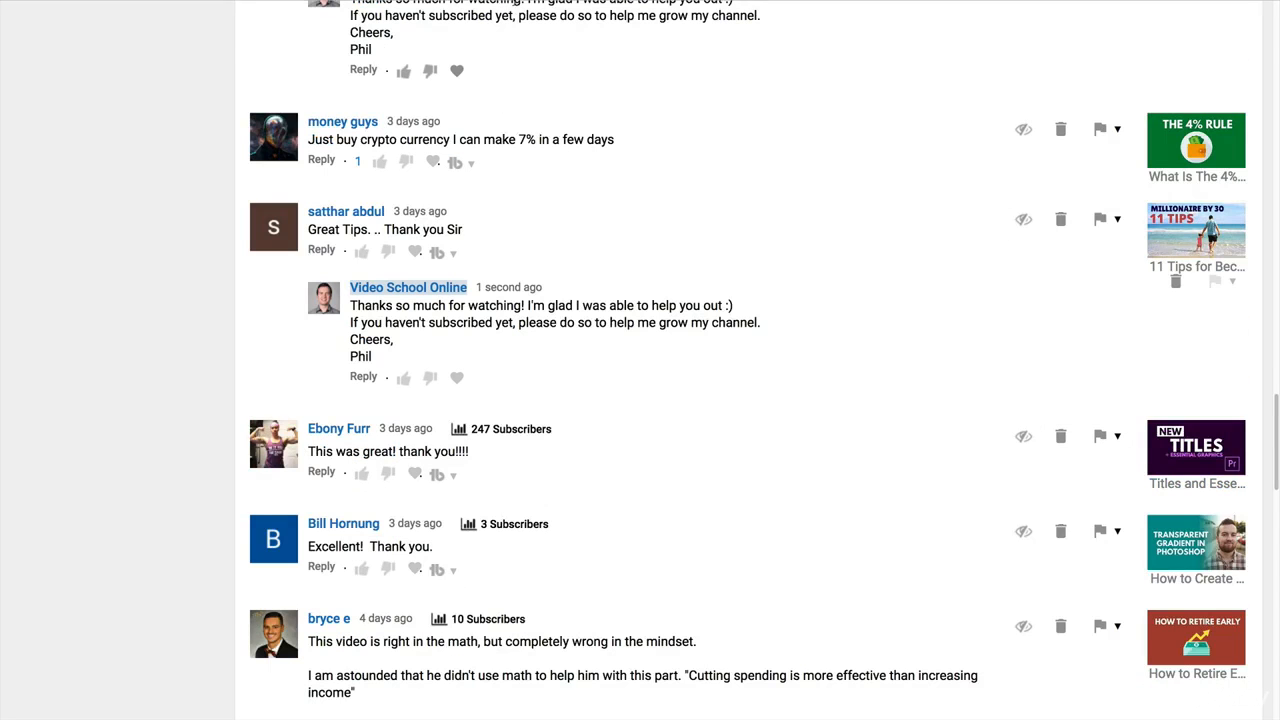
Switch back to TubeBuddy, return to the account home and open the channel's Canned Responses page.
{"action": "left_click", "coordinate": [100, 21]}
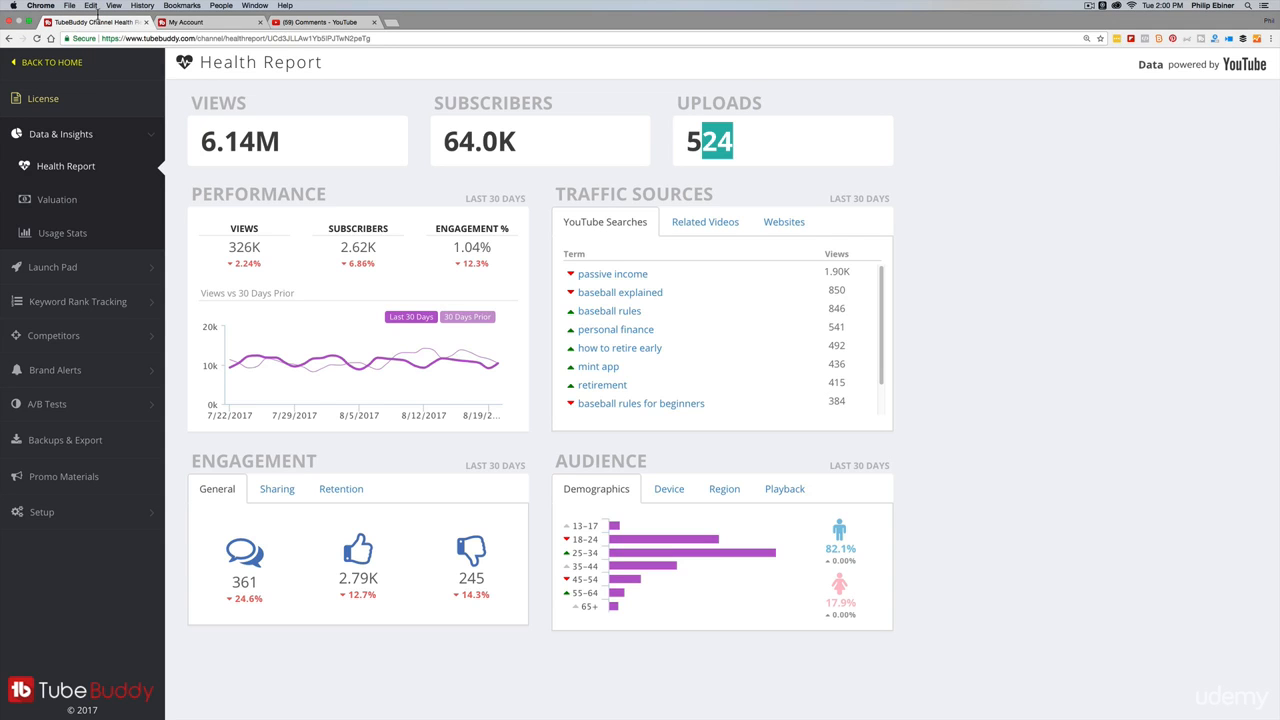
{"action": "left_click", "coordinate": [66, 63]}
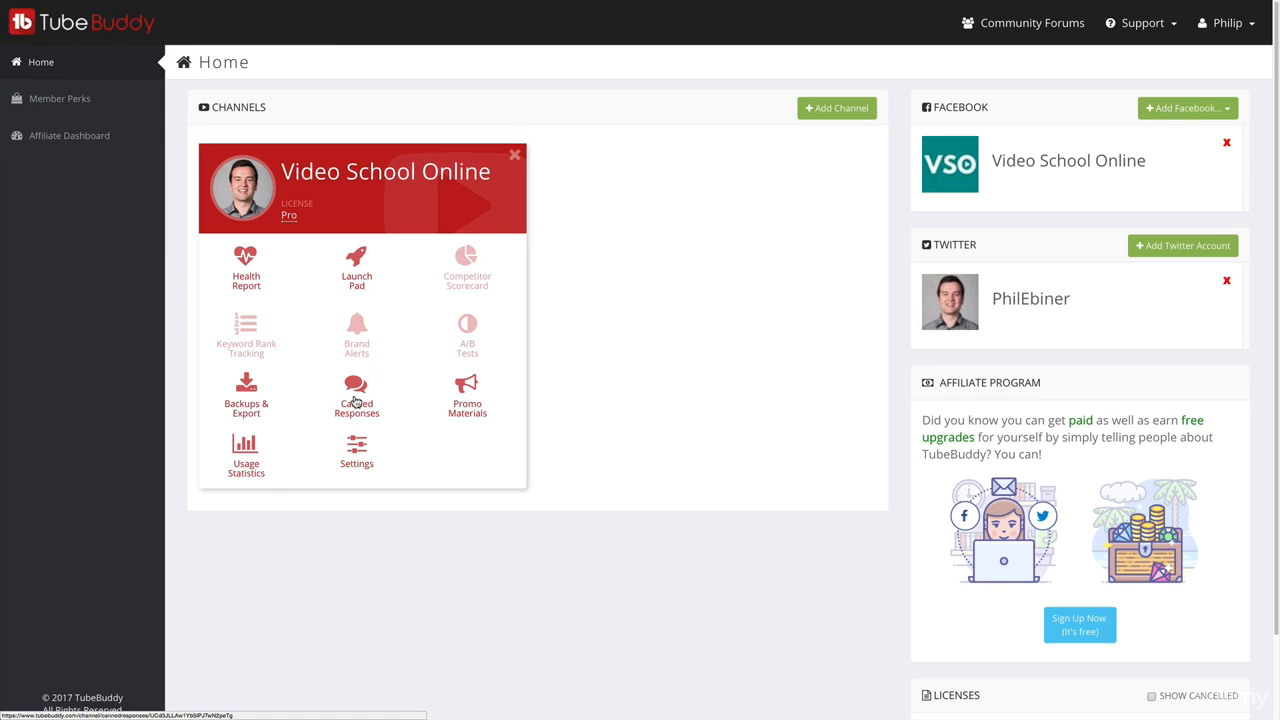
{"action": "left_click", "coordinate": [360, 405]}
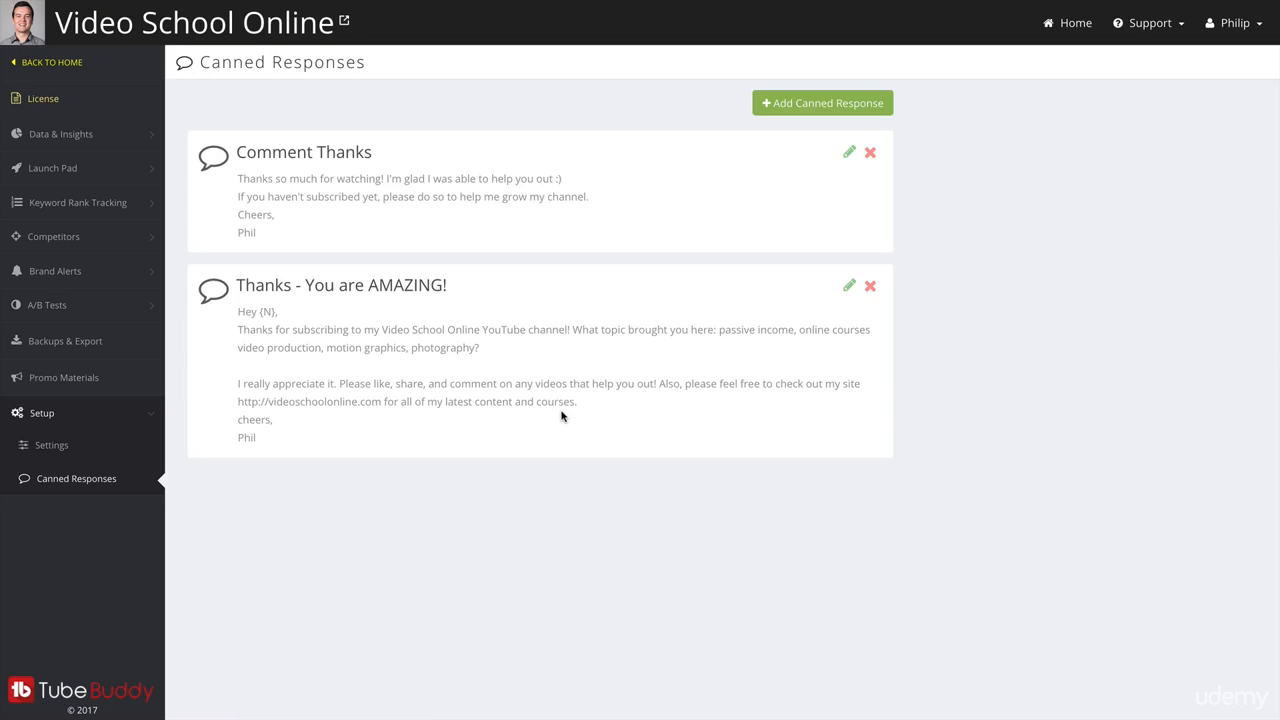
Add and save a canned response named "Please Subscribe" reading "Thanks for watching, please subscribe if you haven't done so already!".
{"action": "left_click", "coordinate": [807, 110]}
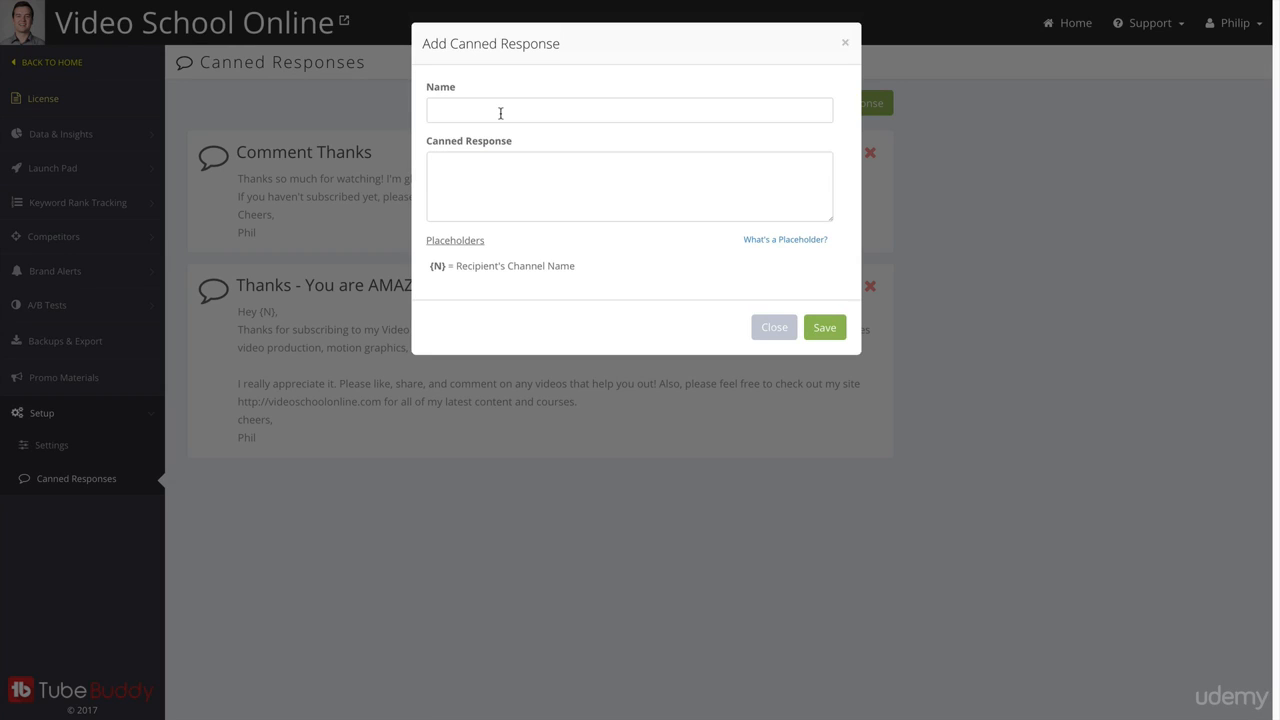
{"action": "type", "text": "Please Subscribe"}
{"action": "key", "text": "BackSpace"}
{"action": "key", "text": "BackSpace"}
{"action": "type", "text": "anks for watching, please "}
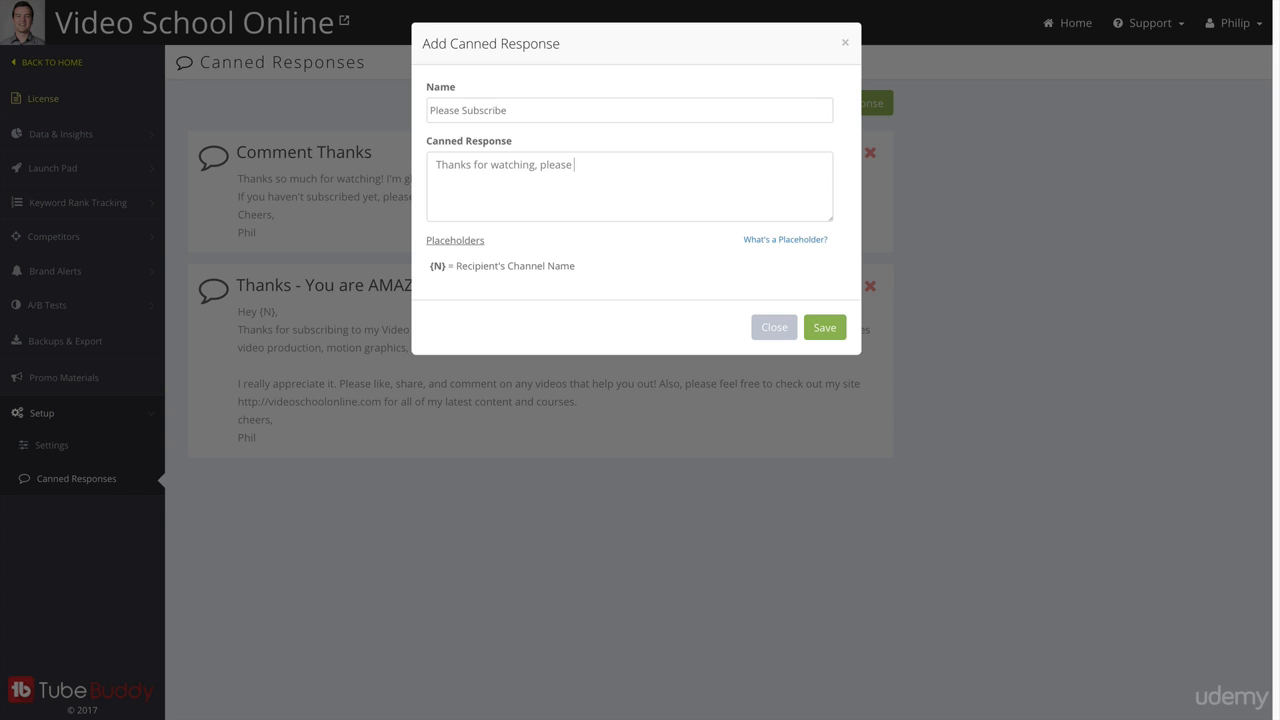
{"action": "type", "text": "subscribe if you haven't done so already!"}
{"action": "left_click", "coordinate": [824, 327]}
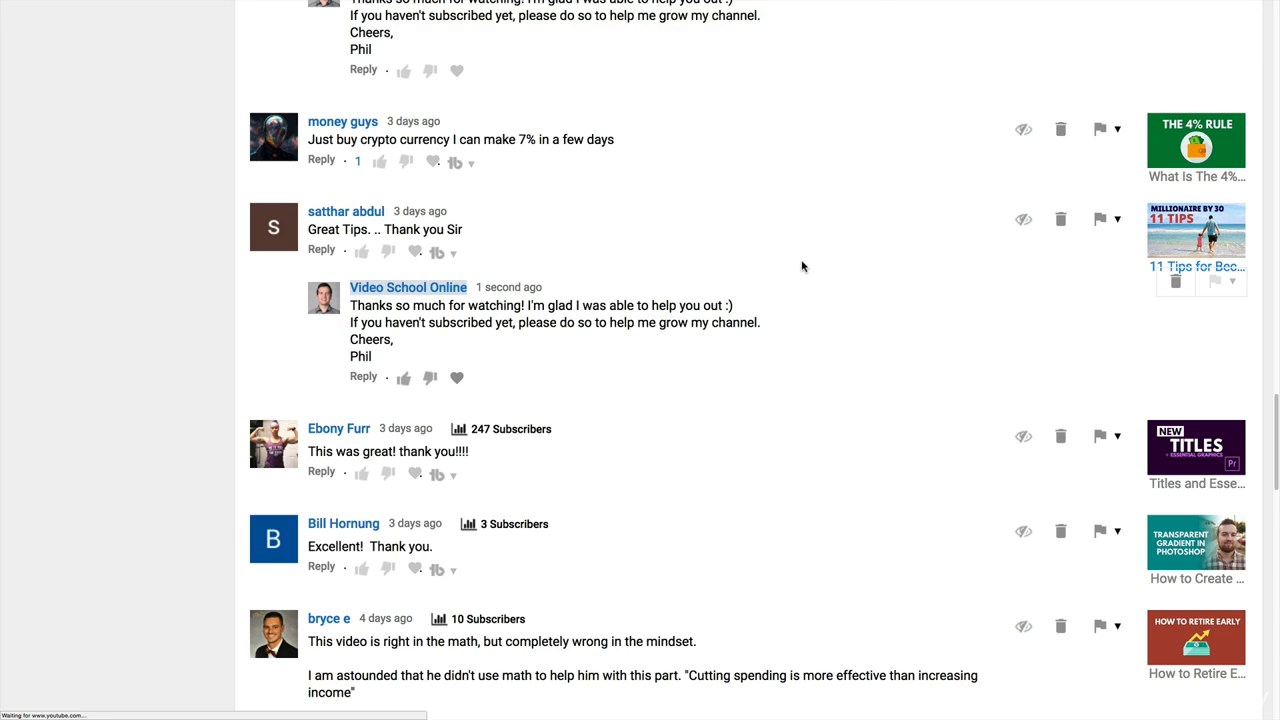
Reply to the "This really helped me out! Thanks for posting this!" comment with the Please Subscribe canned response.
{"action": "scroll", "coordinate": [851, 286], "scroll_direction": "down", "scroll_amount": 20}
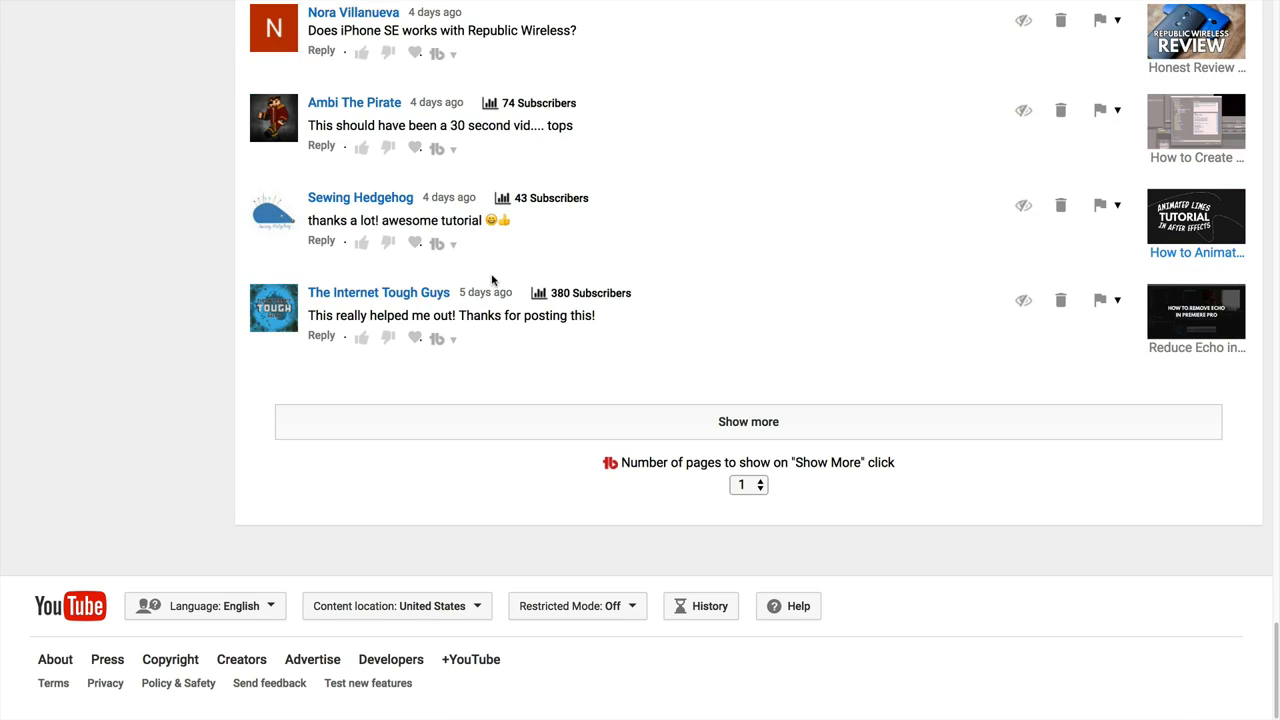
{"action": "left_click", "coordinate": [441, 340]}
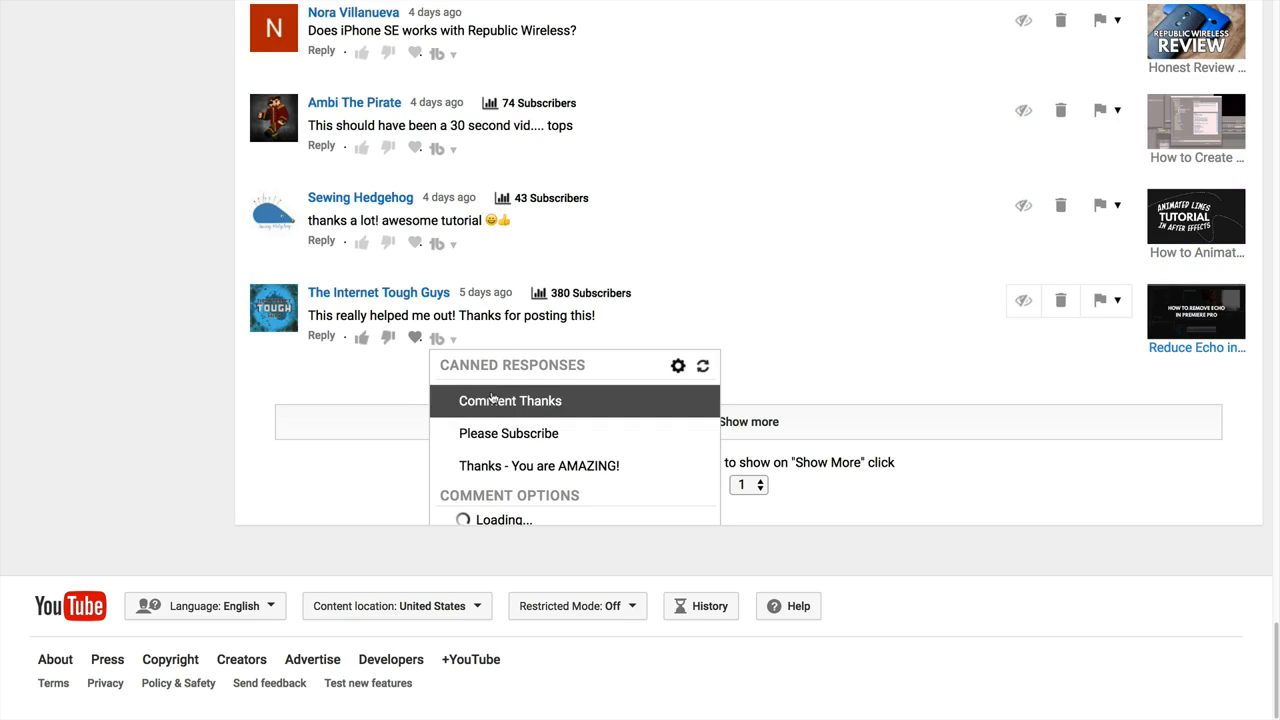
{"action": "left_click", "coordinate": [531, 434]}
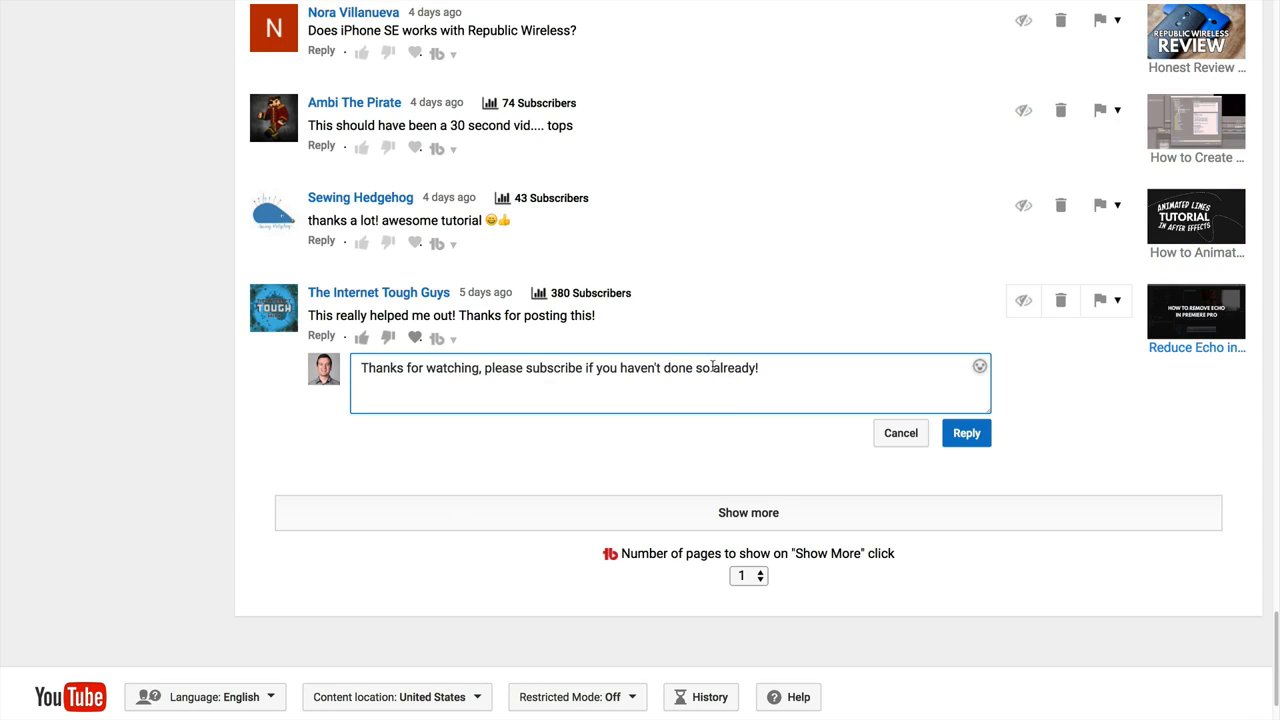
{"action": "left_click", "coordinate": [960, 432]}
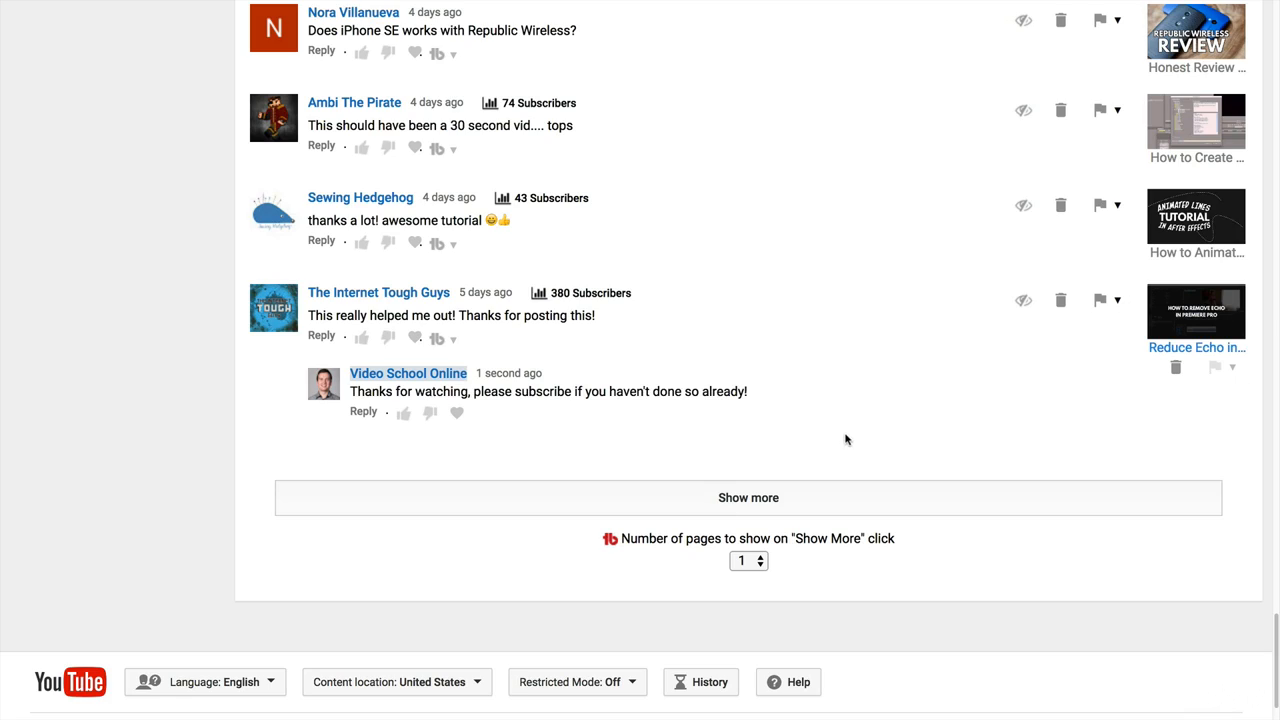
Upload Conclusion.mp4 from the 1 Intro folder as a new video and set its privacy to Unlisted.
{"action": "scroll", "coordinate": [343, 404], "scroll_direction": "up", "scroll_amount": 20}
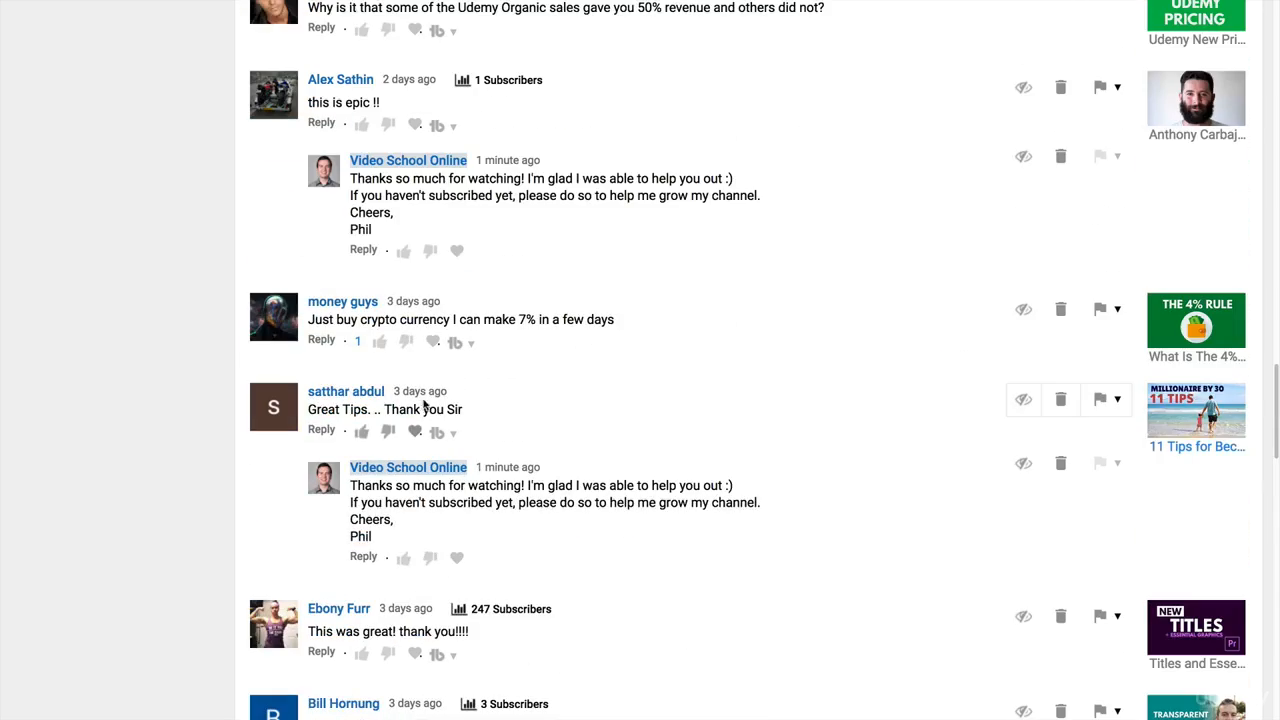
{"action": "scroll", "coordinate": [501, 413], "scroll_direction": "up", "scroll_amount": 12}
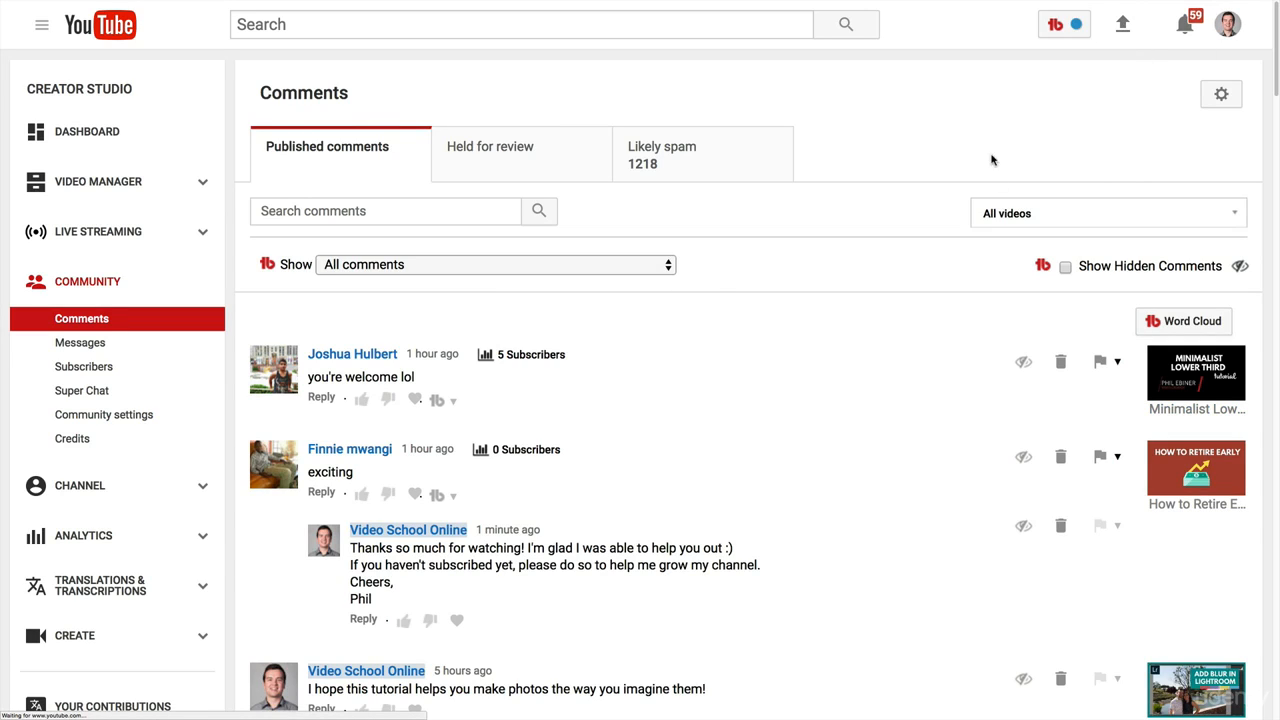
{"action": "left_click", "coordinate": [1118, 36]}
{"action": "left_click", "coordinate": [711, 143]}
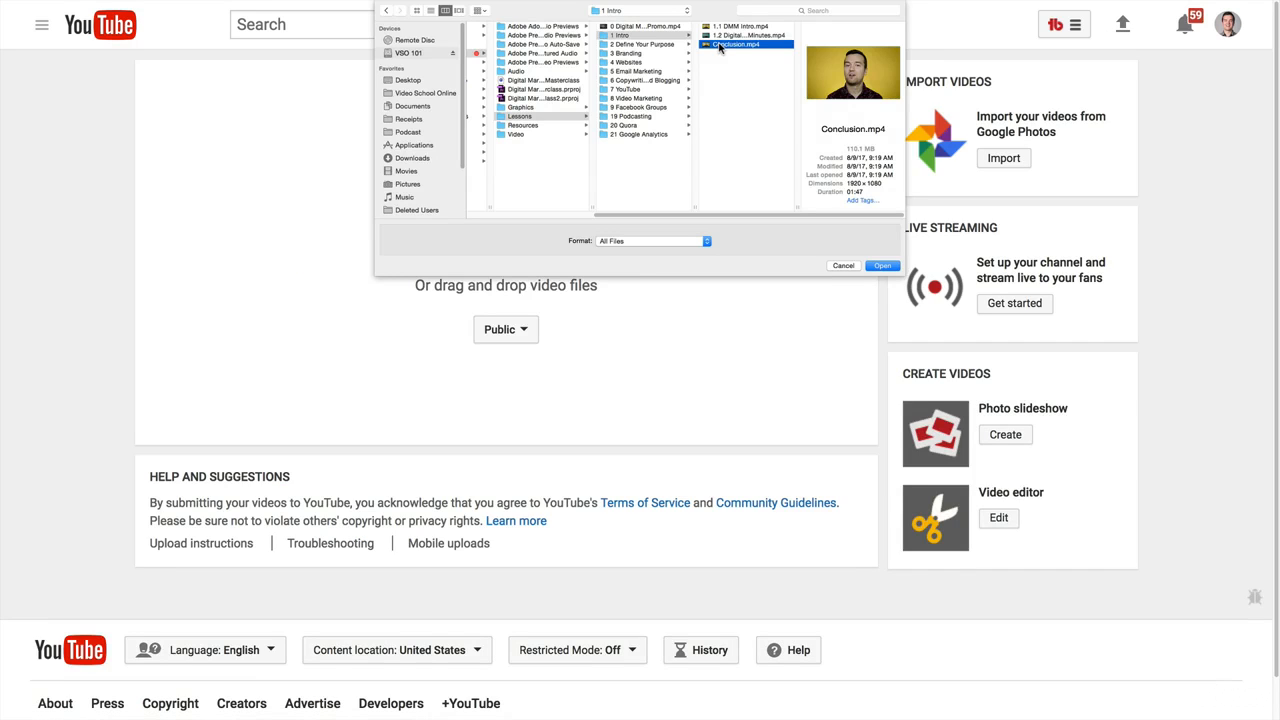
{"action": "left_click", "coordinate": [884, 266]}
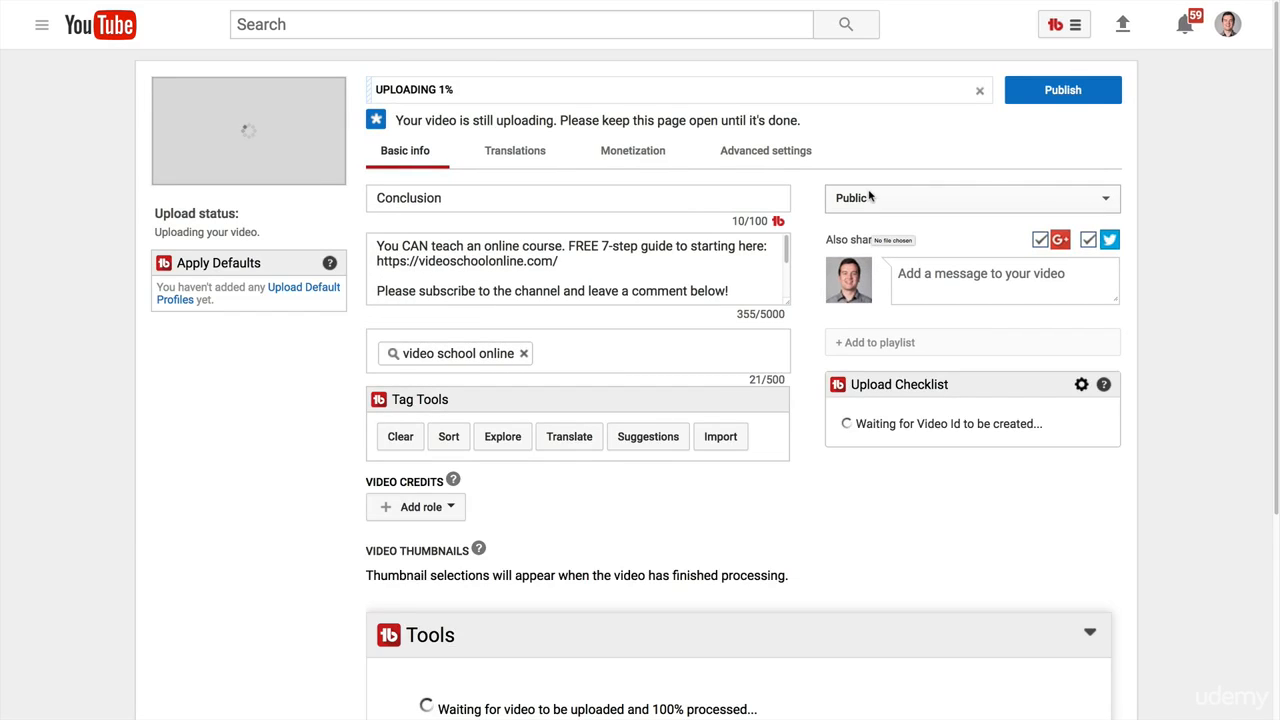
{"action": "left_click", "coordinate": [871, 197]}
{"action": "left_click", "coordinate": [885, 198]}
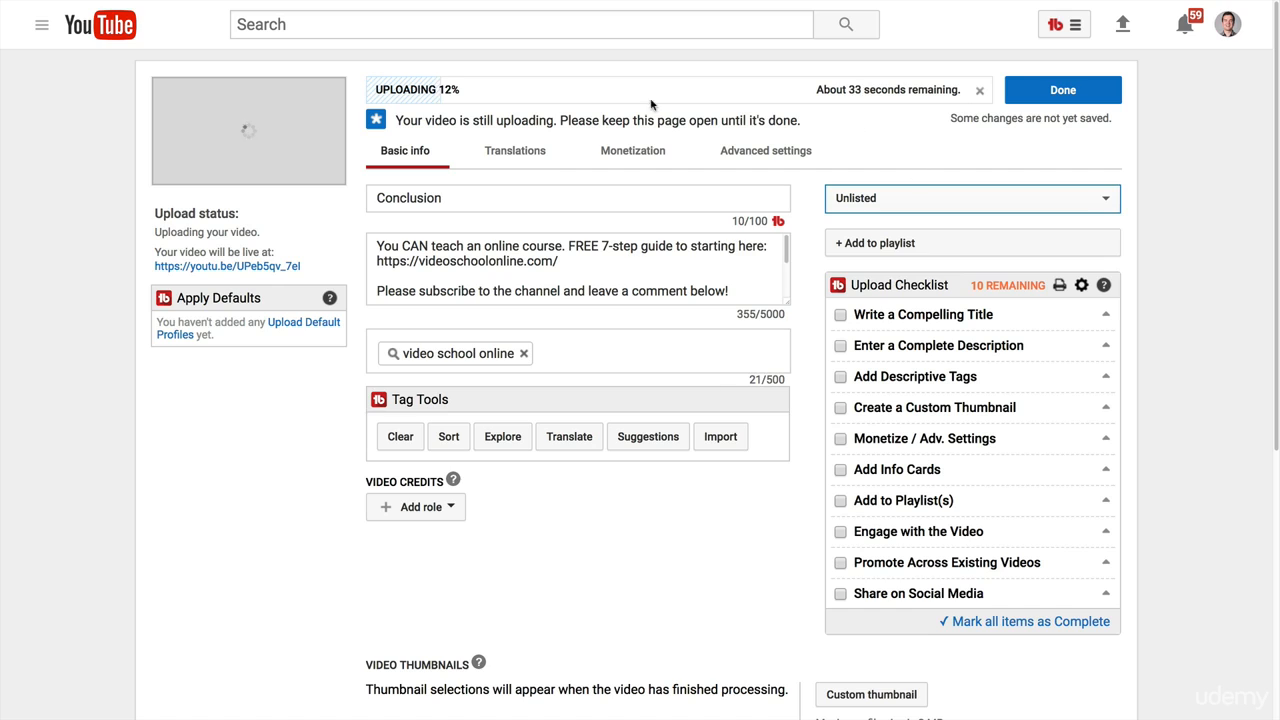
Open TubeBuddy's upload default profiles from the upload page, check which profiles are available, and return to the upload.
{"action": "left_click_drag", "start_coordinate": [283, 285], "coordinate": [641, 351]}
{"action": "left_click", "coordinate": [335, 398]}
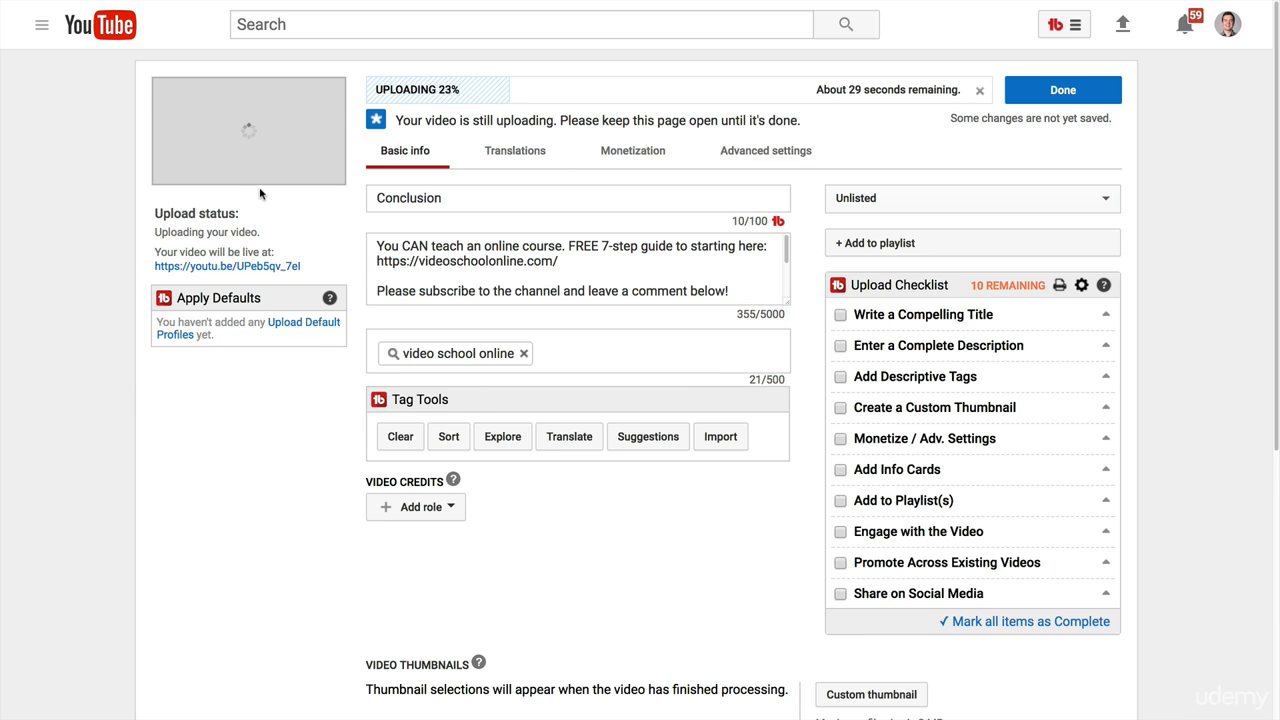
{"action": "left_click", "coordinate": [292, 330]}
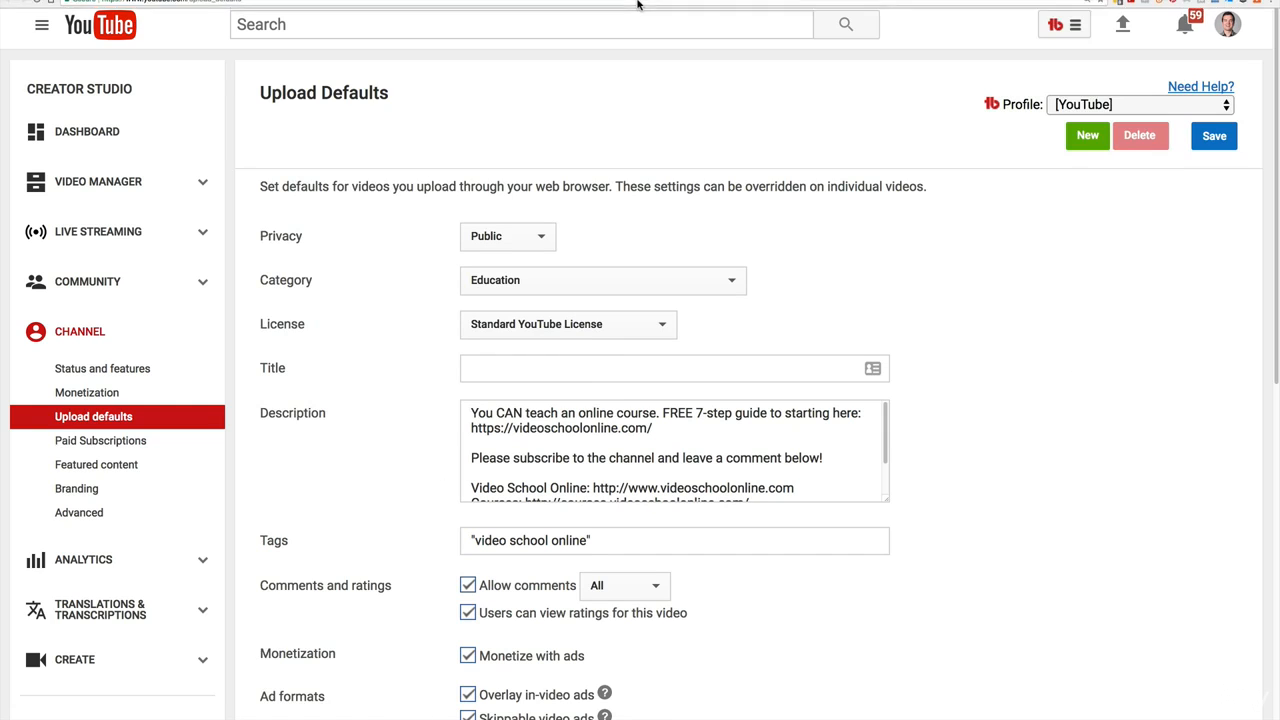
{"action": "mouse_move", "coordinate": [616, 14]}
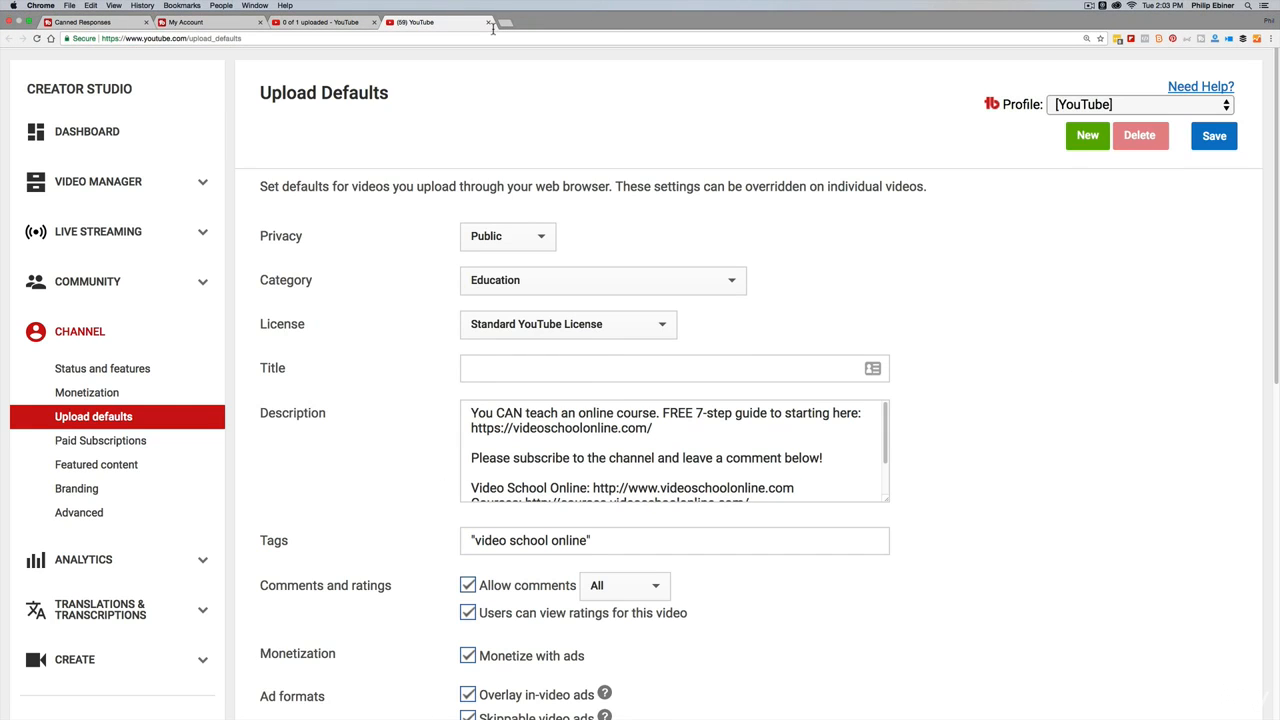
{"action": "left_click", "coordinate": [1063, 108]}
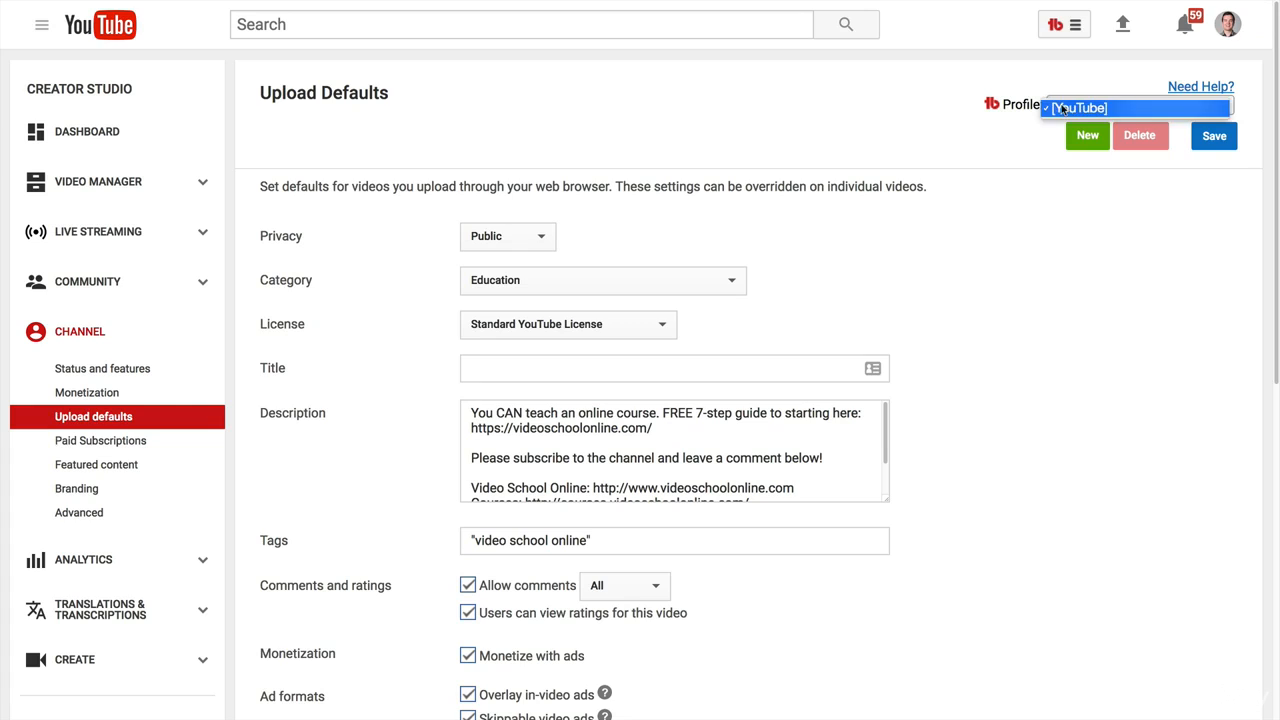
{"action": "left_click", "coordinate": [1063, 108]}
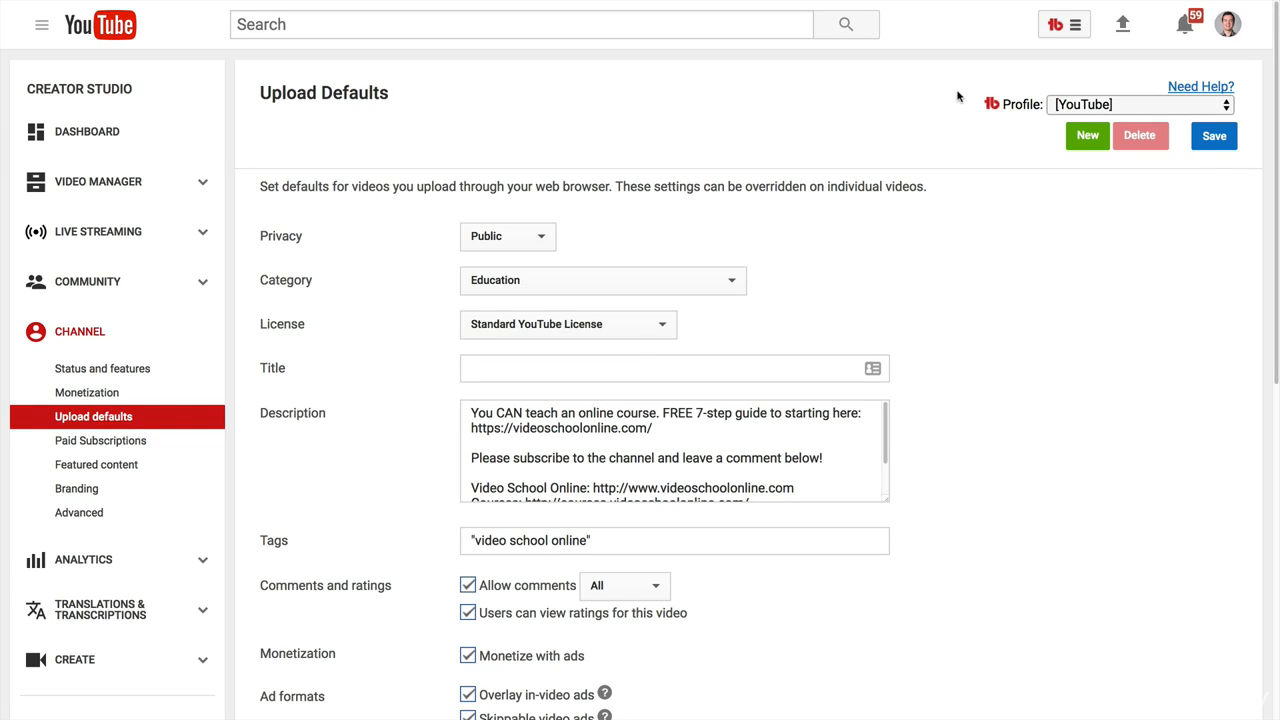
{"action": "left_click", "coordinate": [1120, 106]}
{"action": "left_click", "coordinate": [1118, 103]}
{"action": "mouse_move", "coordinate": [275, 5]}
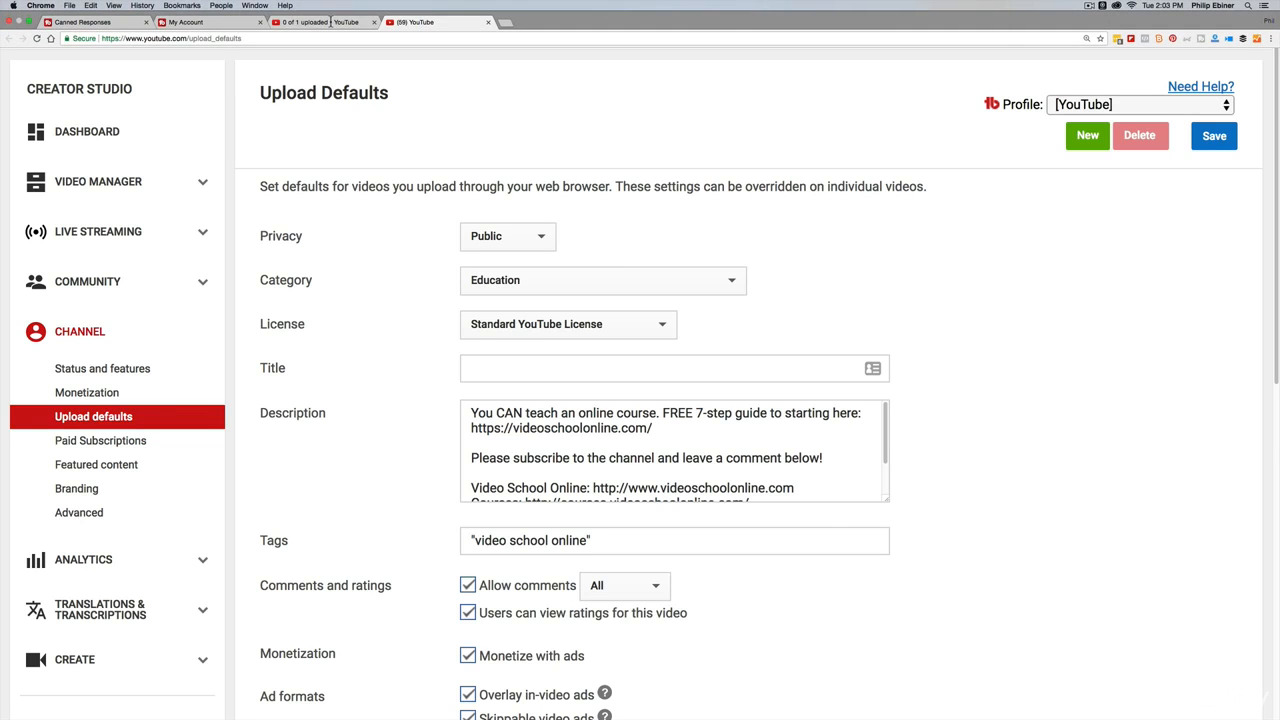
{"action": "left_click", "coordinate": [330, 22]}
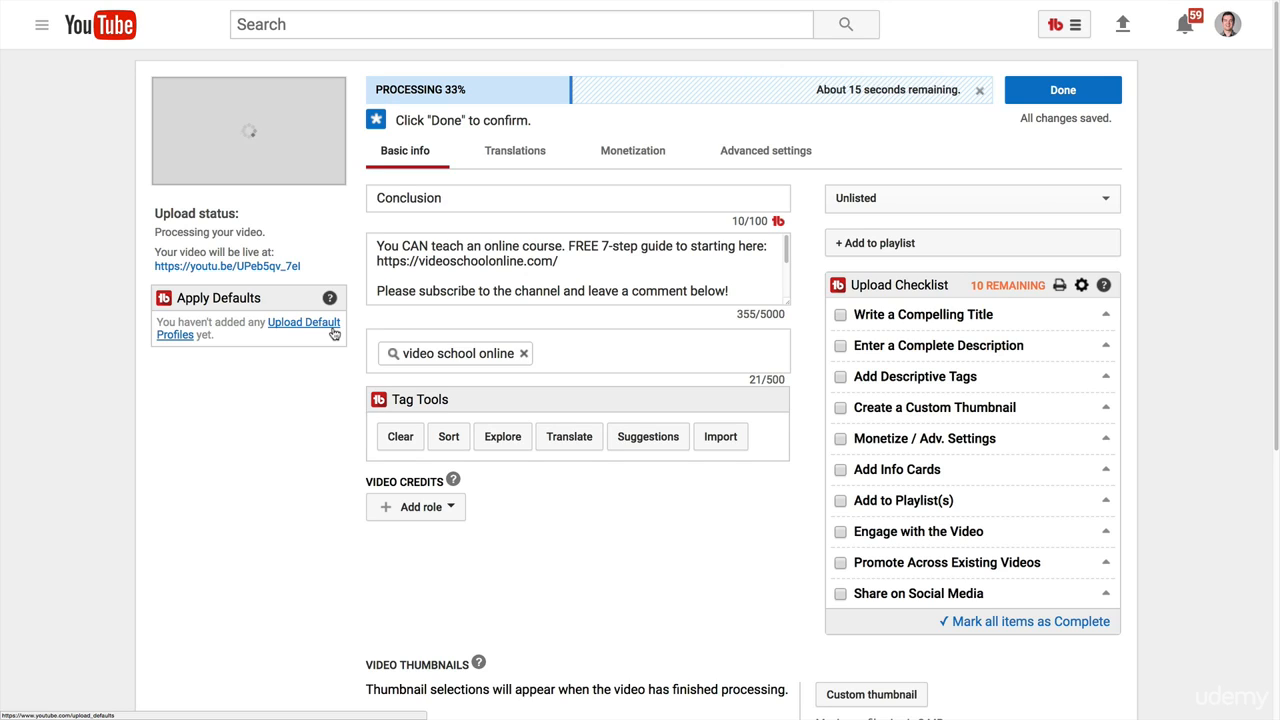
Expand the Write a Compelling Title item in the Upload Checklist, read its guidance, and collapse it.
{"action": "left_click", "coordinate": [640, 199]}
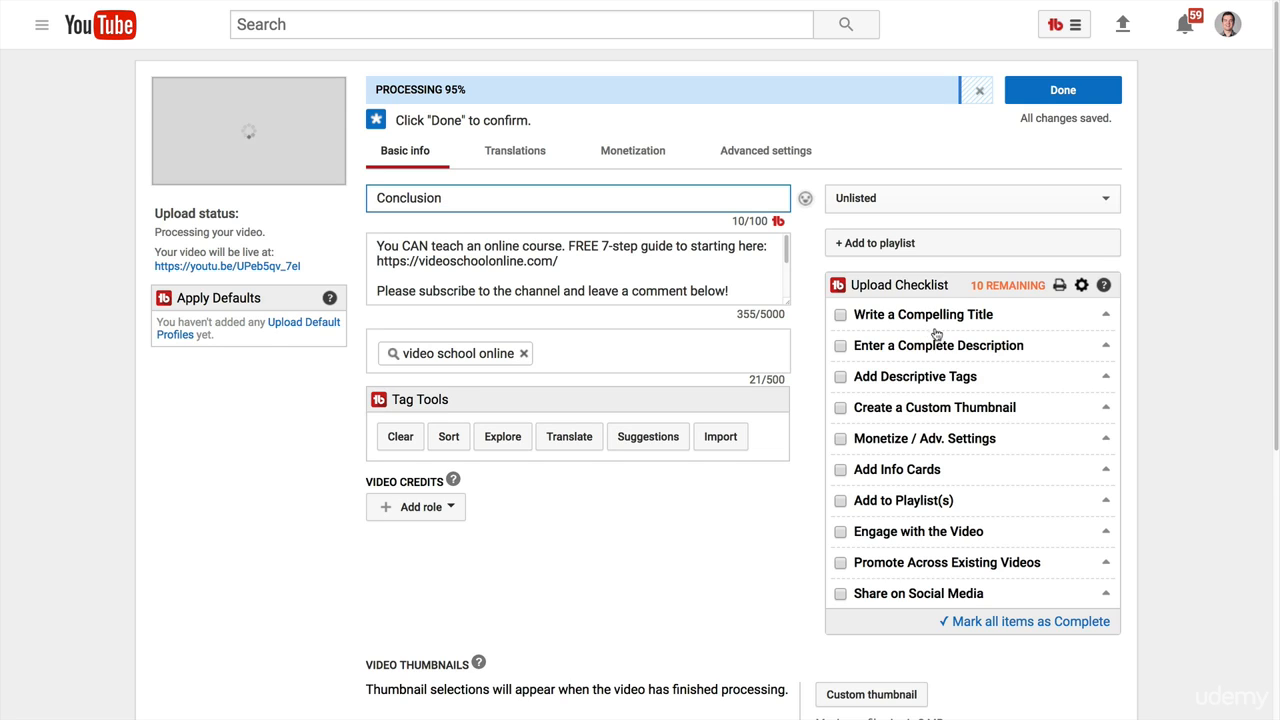
{"action": "left_click", "coordinate": [901, 318]}
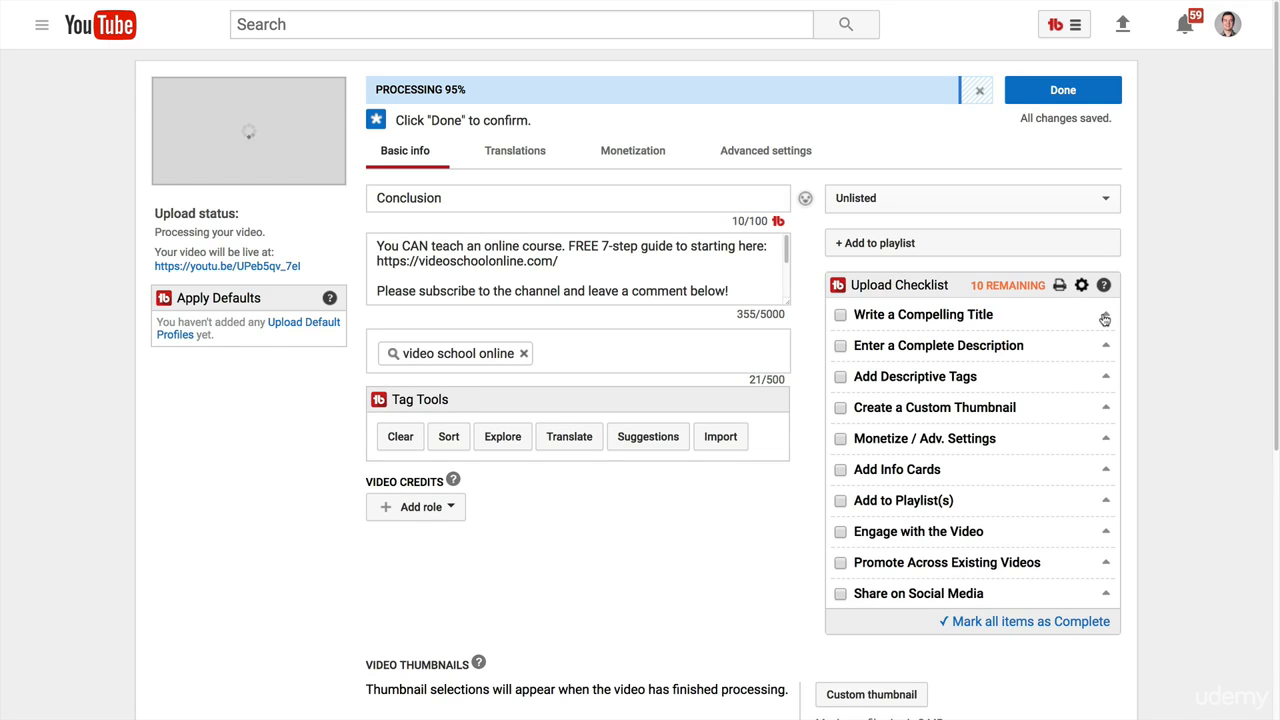
{"action": "scroll", "coordinate": [1103, 369], "scroll_direction": "down", "scroll_amount": 3}
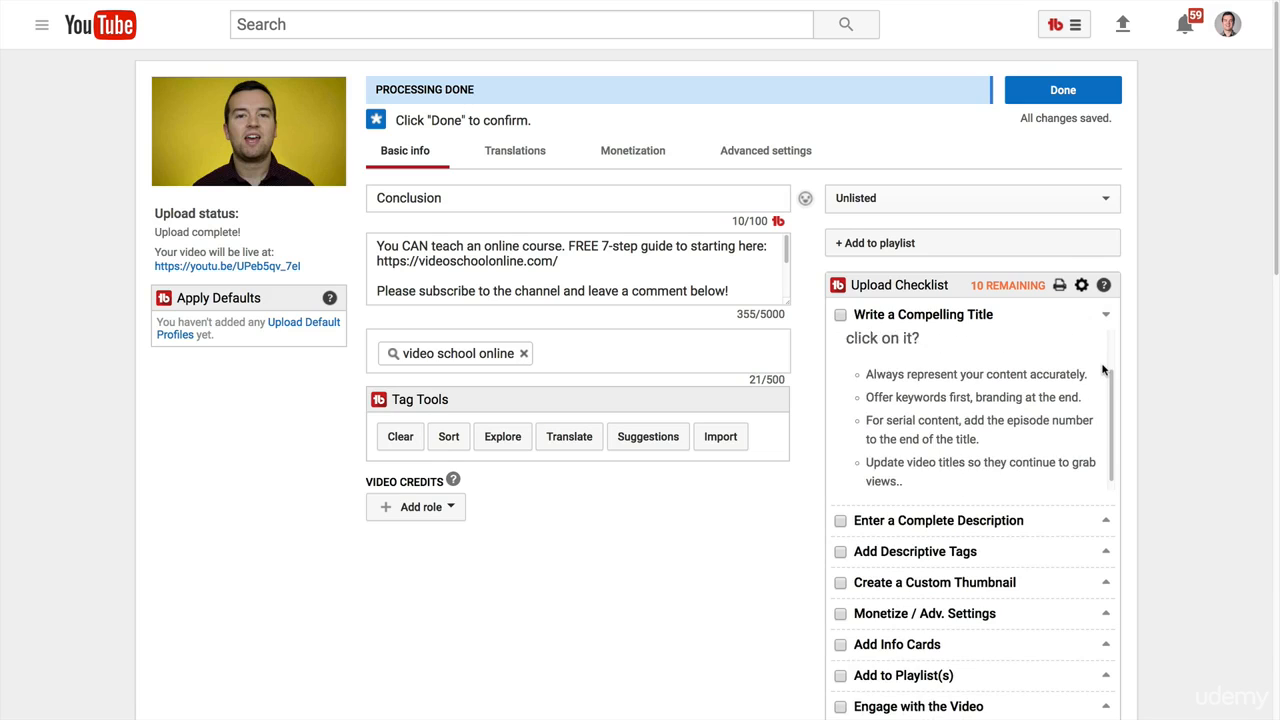
{"action": "scroll", "coordinate": [1103, 369], "scroll_direction": "up", "scroll_amount": 3}
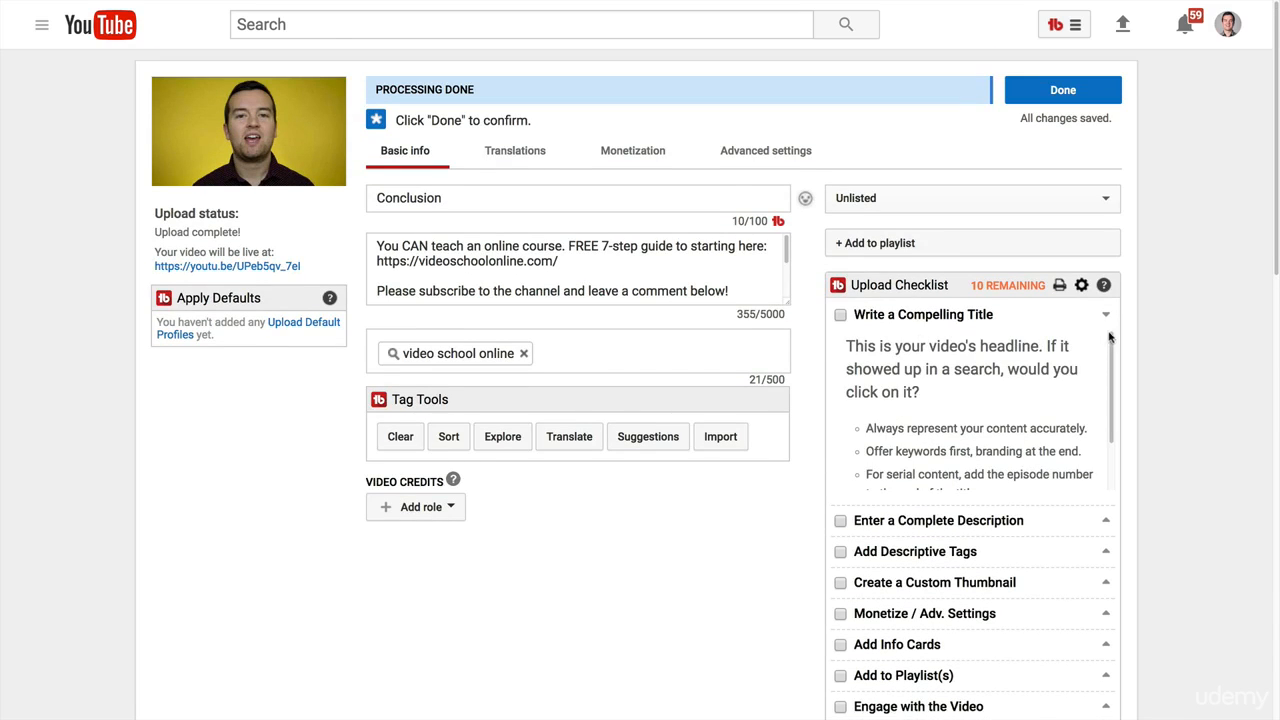
{"action": "left_click", "coordinate": [1107, 316]}
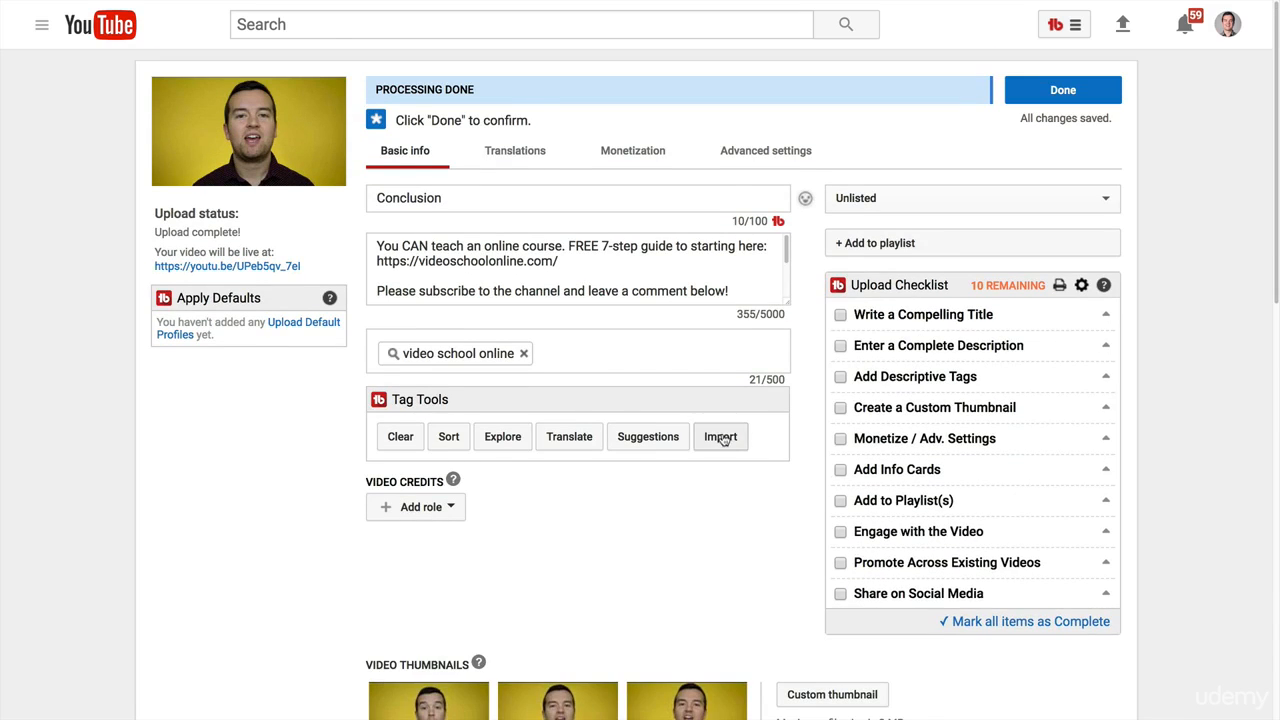
Open TubeBuddy's Apply Card Template tool for the uploaded video and choose the Photo Masterclass template.
{"action": "scroll", "coordinate": [738, 305], "scroll_direction": "down", "scroll_amount": 10}
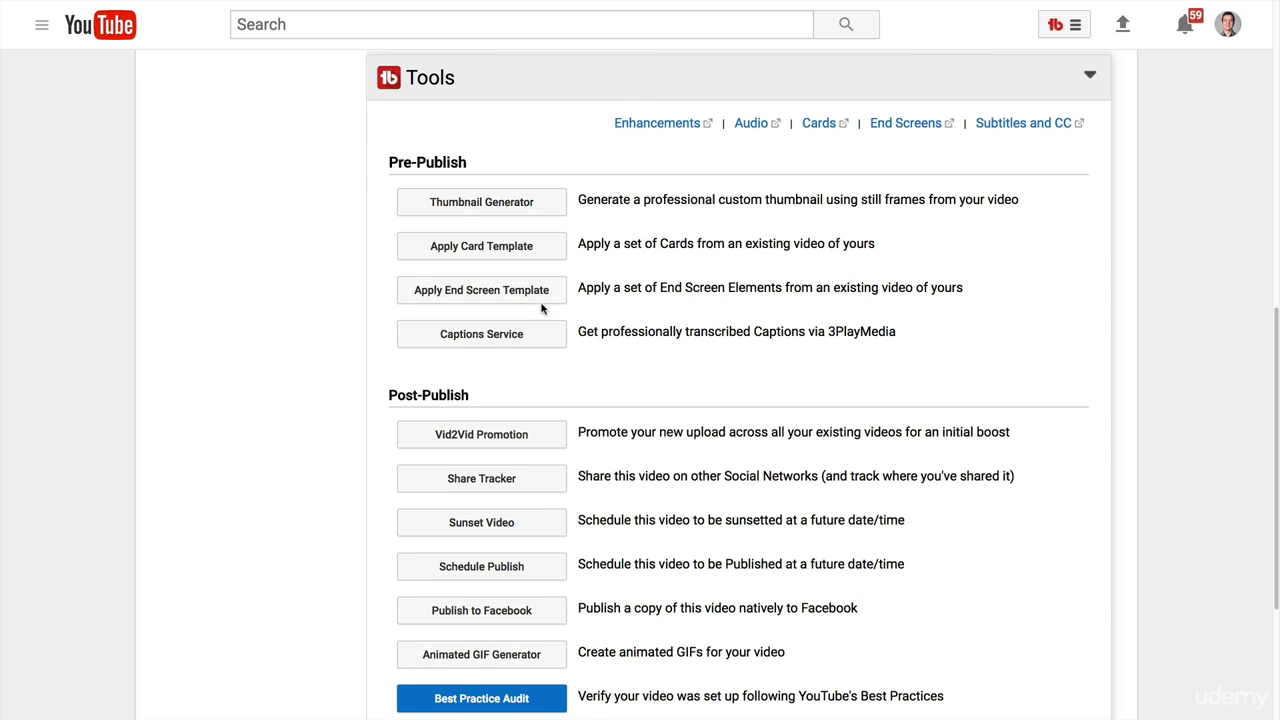
{"action": "scroll", "coordinate": [848, 322], "scroll_direction": "down", "scroll_amount": 1}
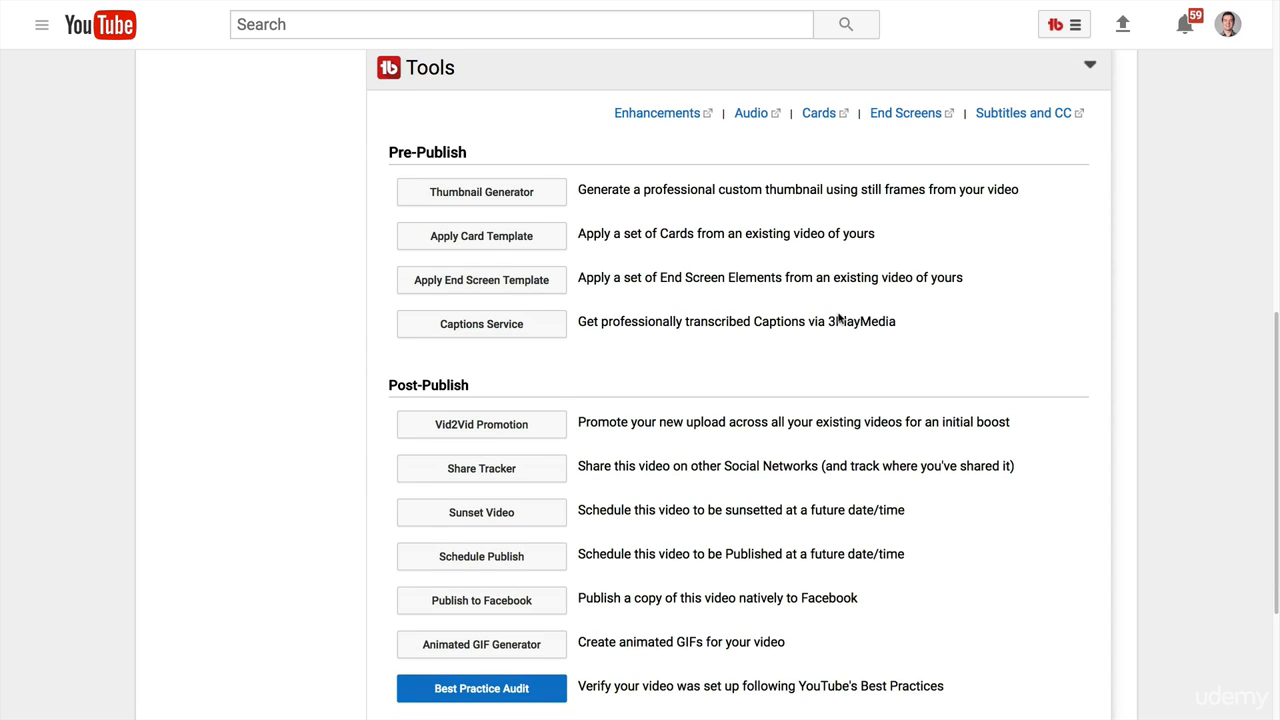
{"action": "left_click", "coordinate": [425, 241]}
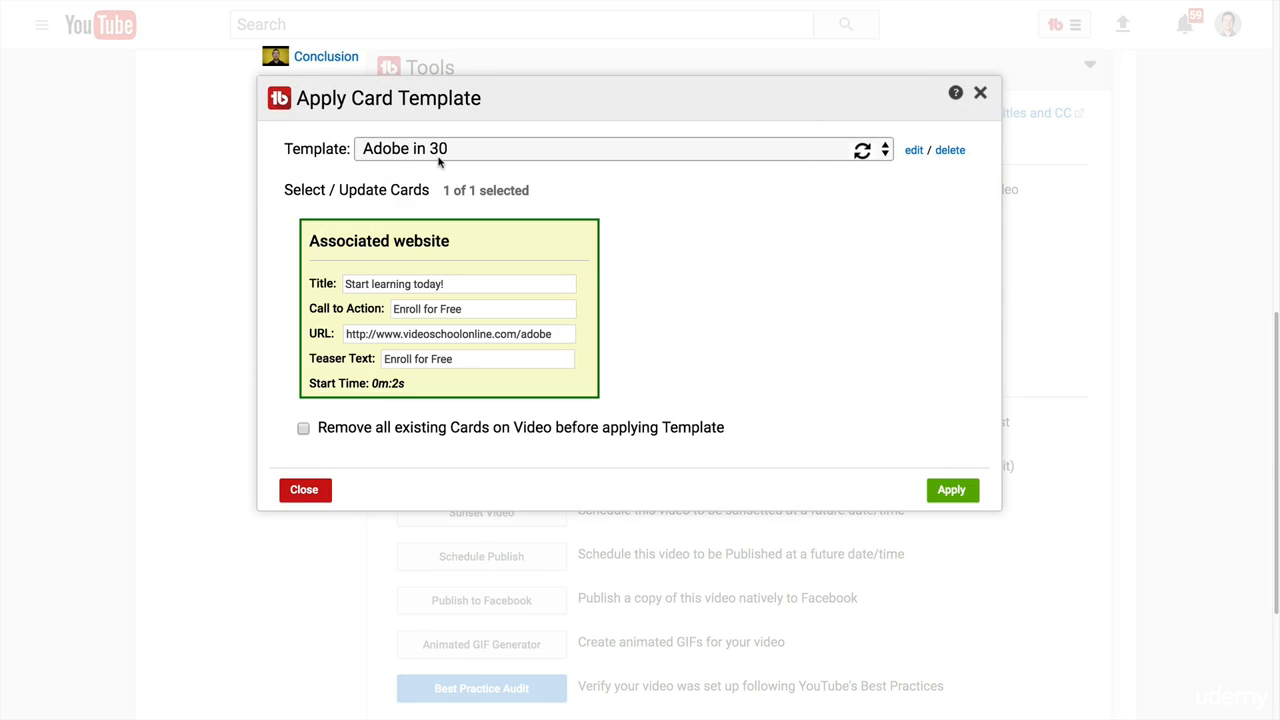
{"action": "left_click", "coordinate": [438, 155]}
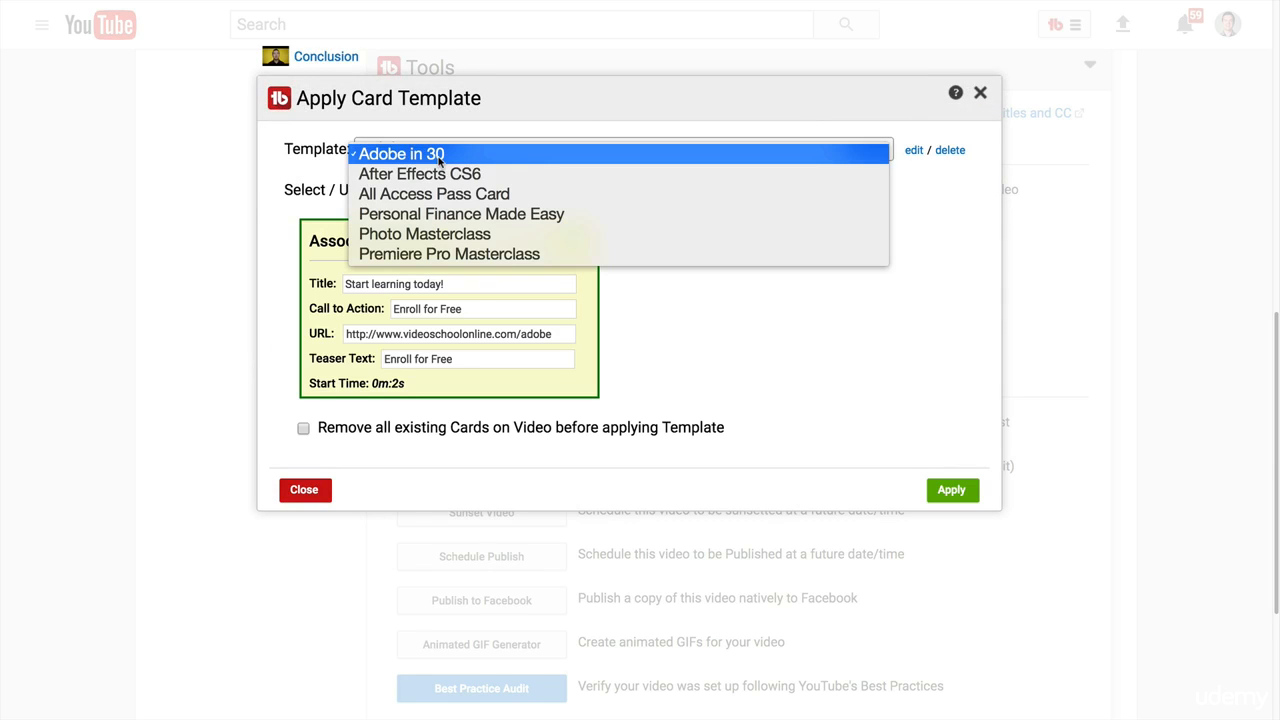
{"action": "left_click", "coordinate": [493, 152]}
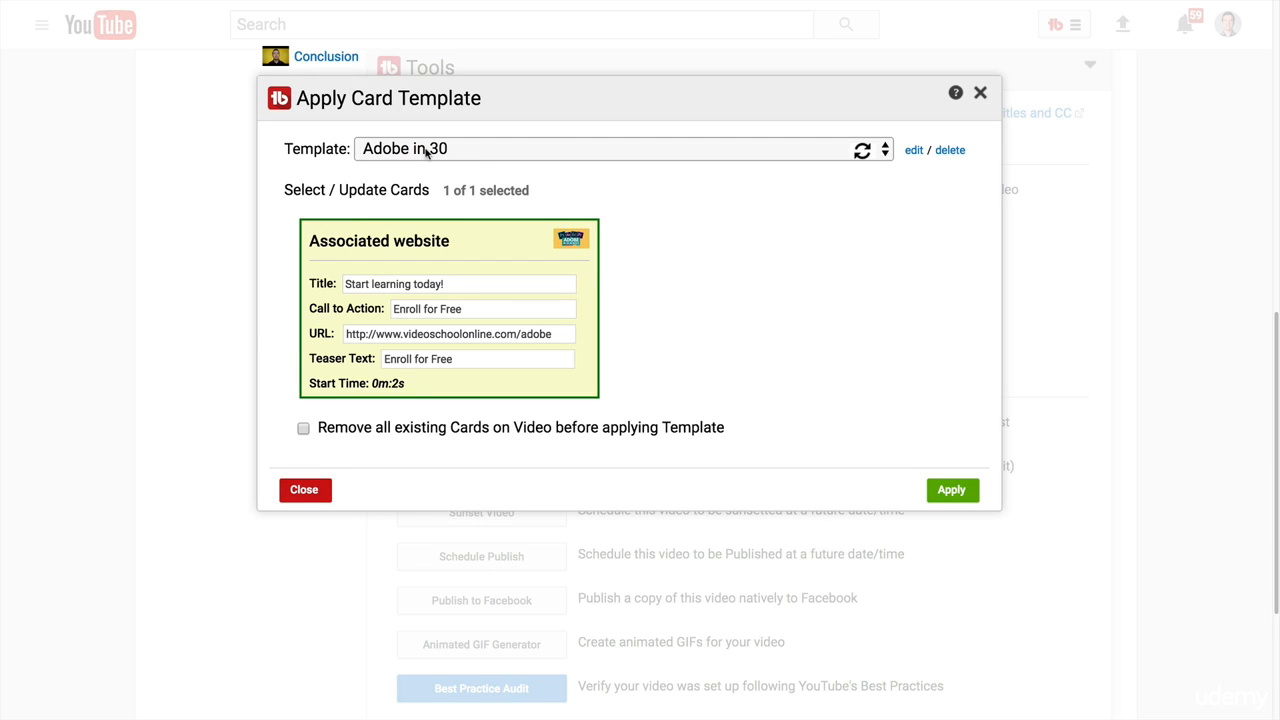
{"action": "left_click", "coordinate": [426, 150]}
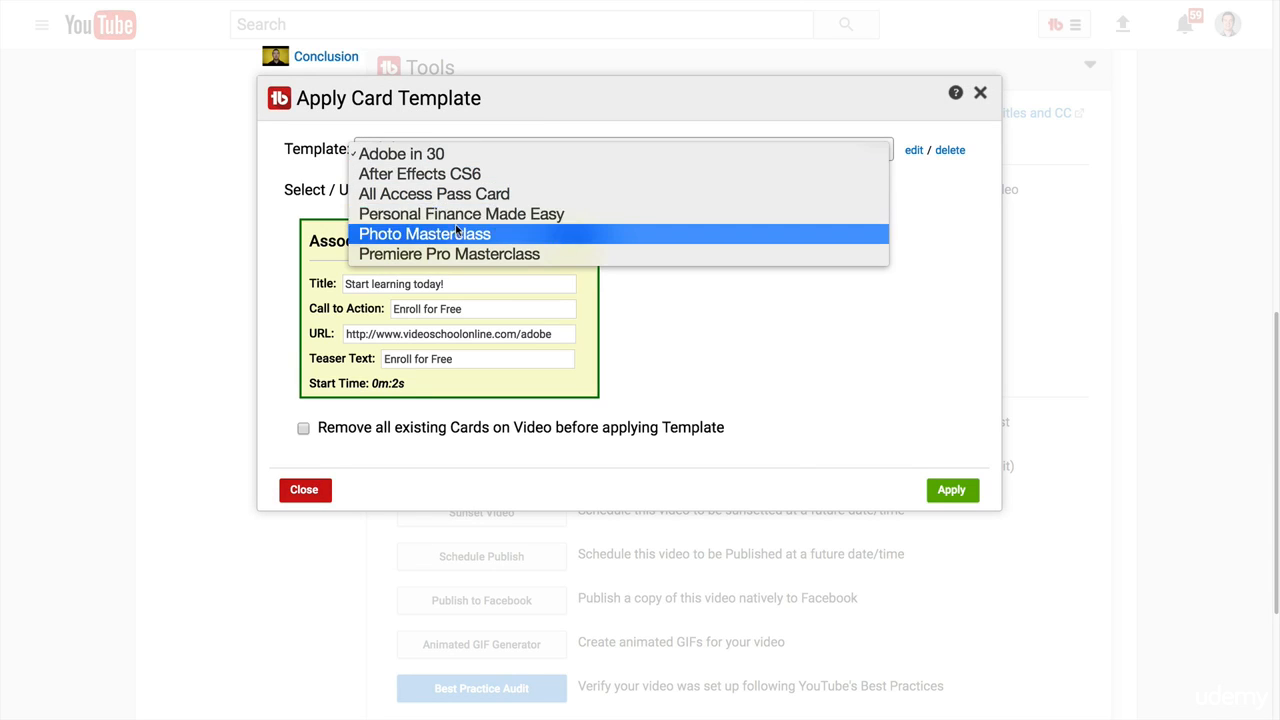
{"action": "left_click", "coordinate": [455, 233]}
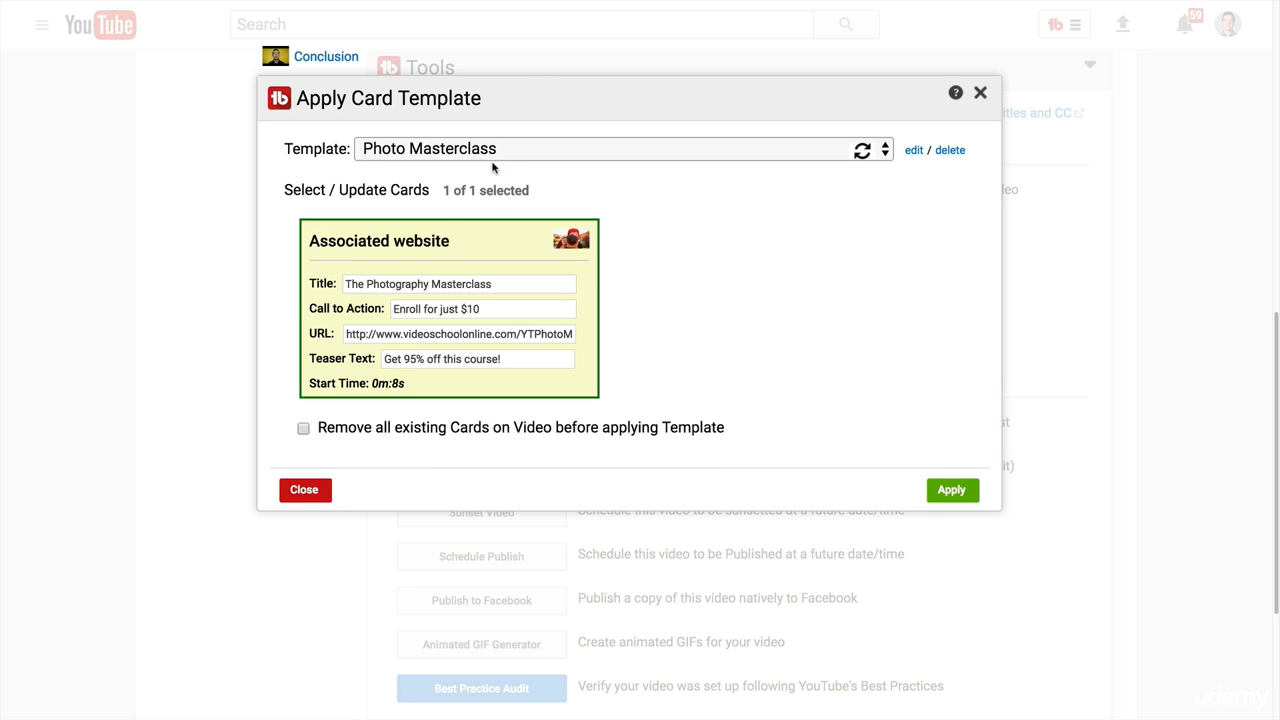
Review the card's title and call to action, keep the card selected, and apply the template to the video.
{"action": "left_click", "coordinate": [520, 240]}
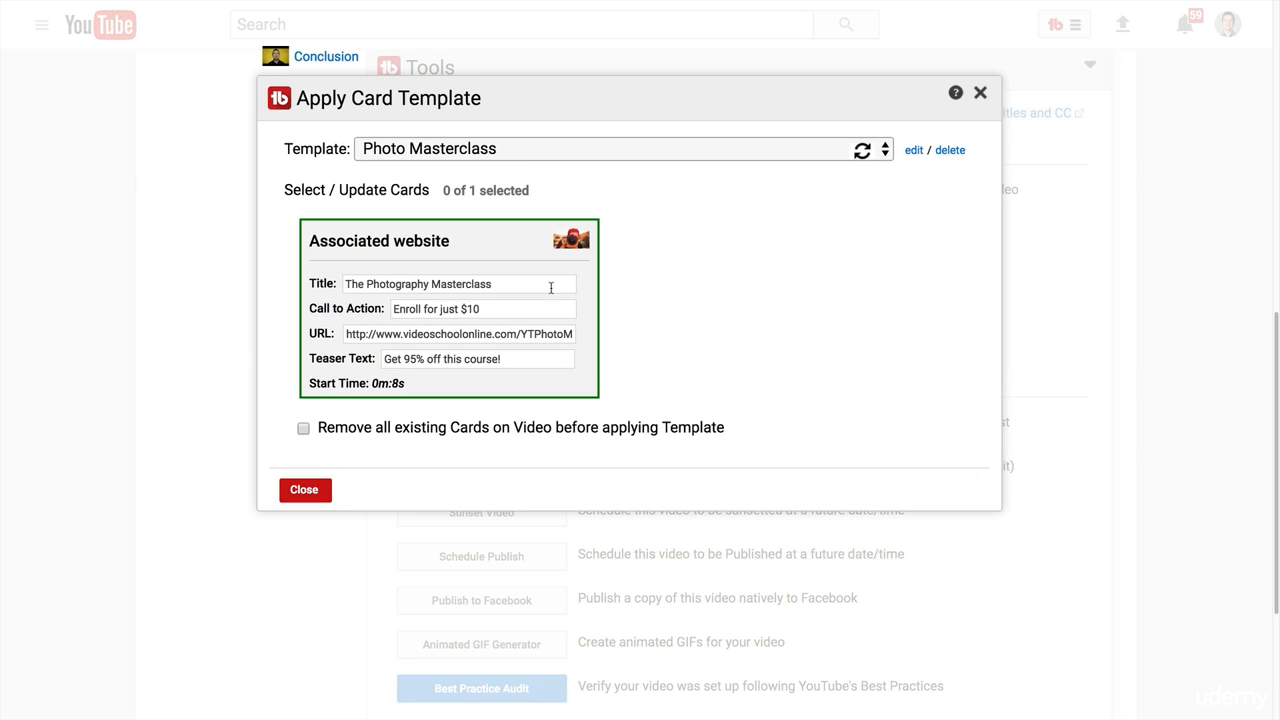
{"action": "left_click_drag", "start_coordinate": [346, 284], "coordinate": [480, 309]}
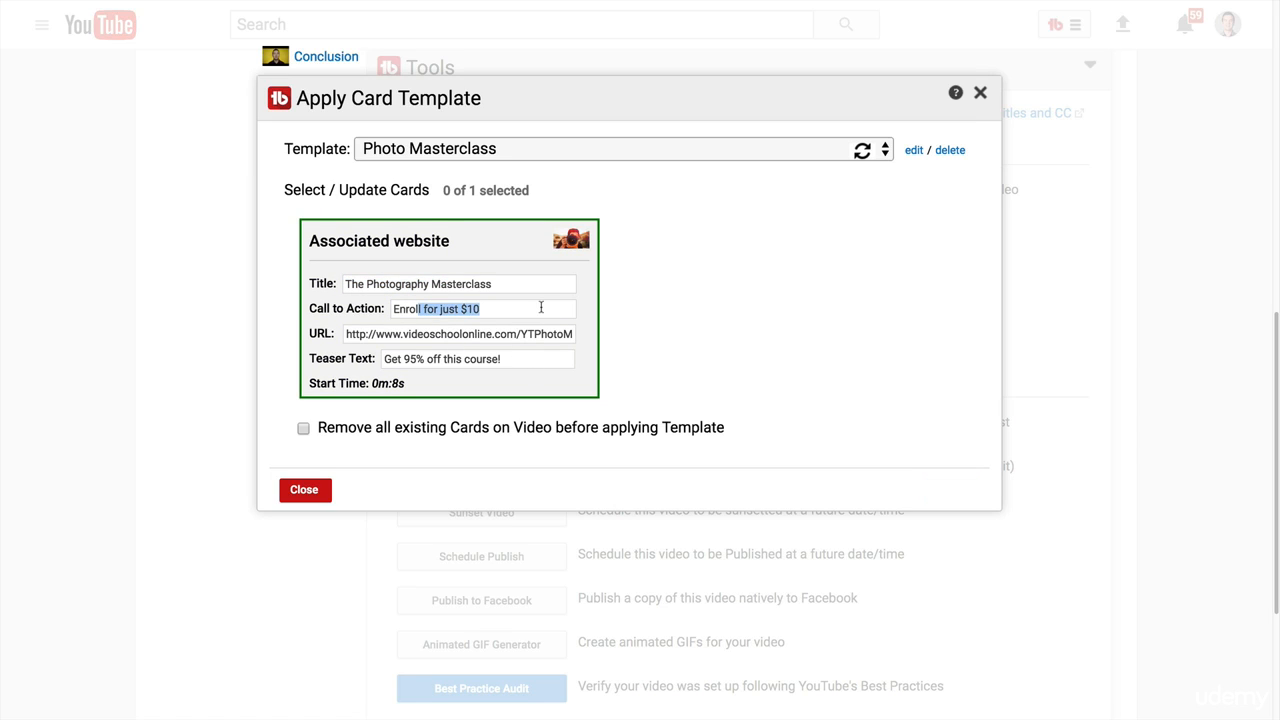
{"action": "left_click", "coordinate": [304, 429]}
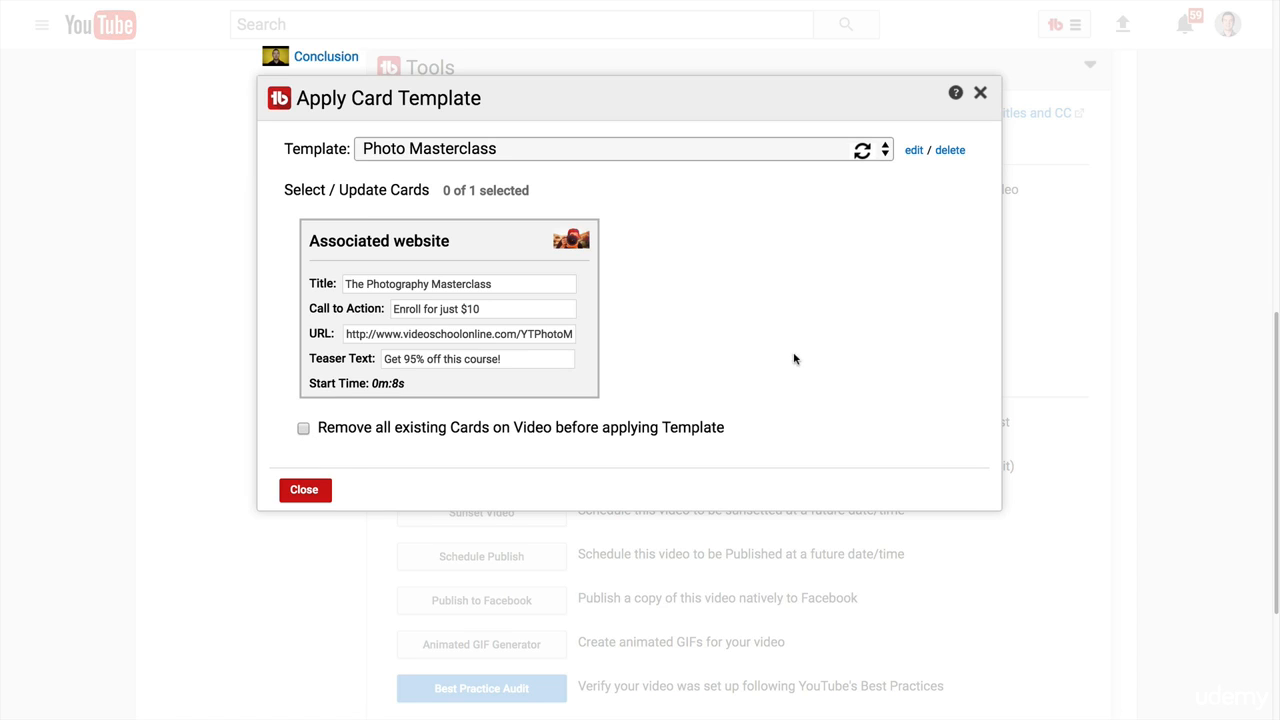
{"action": "left_click", "coordinate": [450, 300]}
{"action": "left_click", "coordinate": [948, 490]}
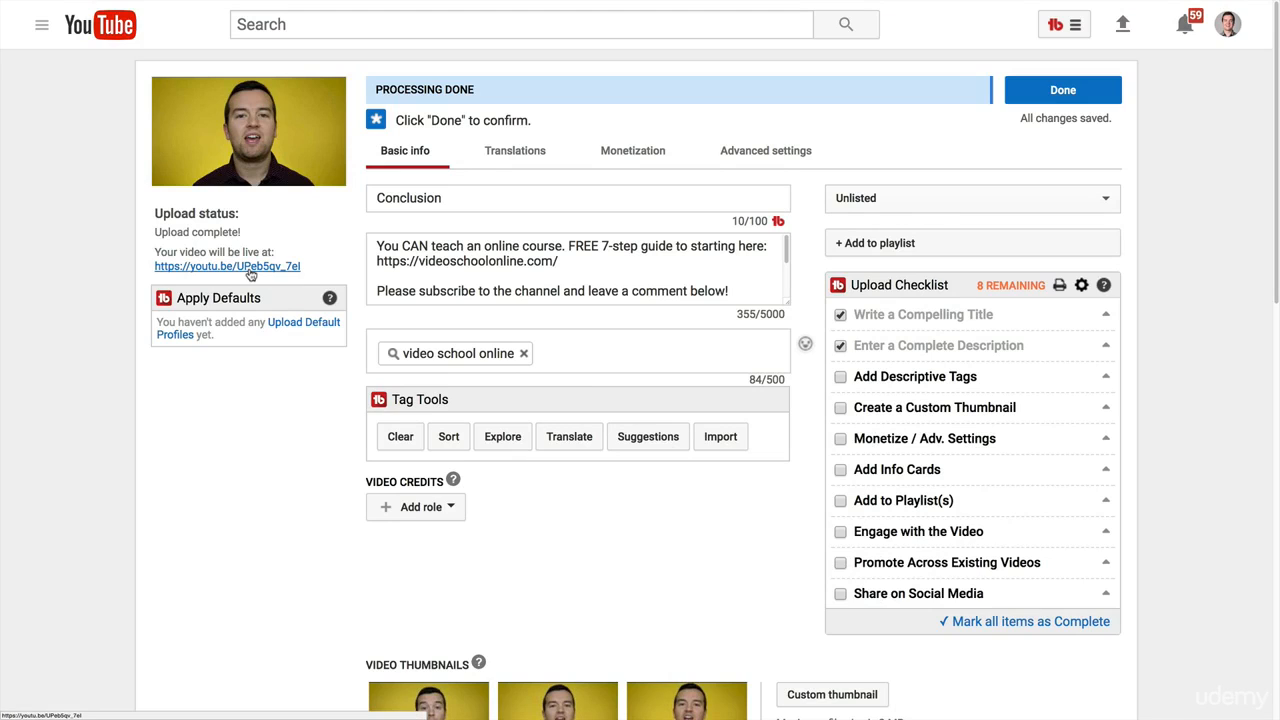
View the uploaded Conclusion video on its watch page and open it for editing.
{"action": "mouse_move", "coordinate": [612, 4]}
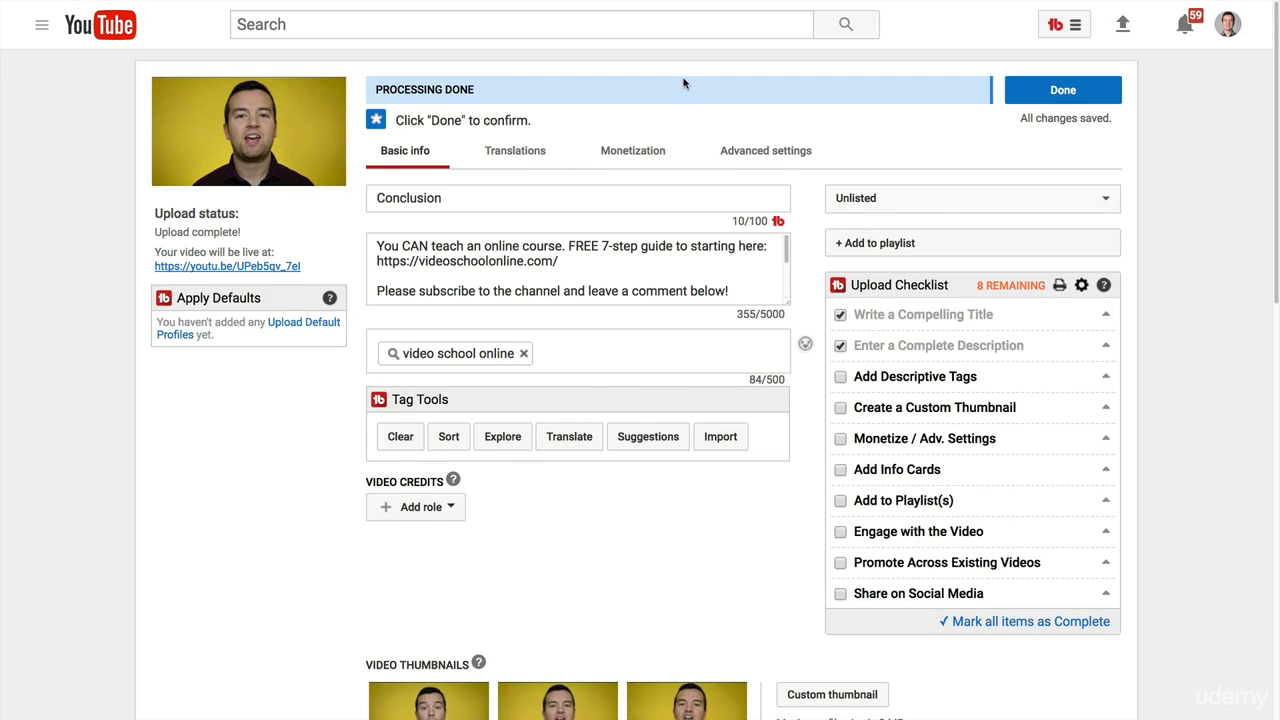
{"action": "left_click", "coordinate": [573, 23]}
{"action": "scroll", "coordinate": [520, 580], "scroll_direction": "down", "scroll_amount": 2}
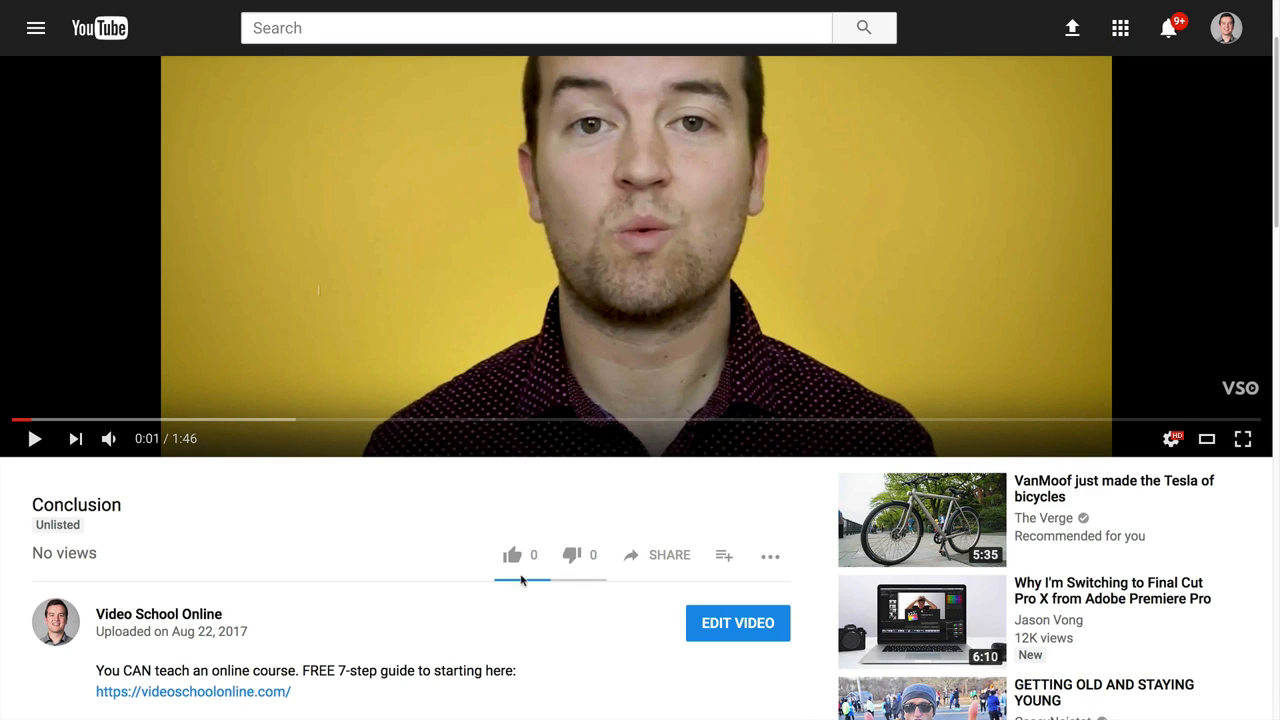
{"action": "left_click", "coordinate": [738, 628]}
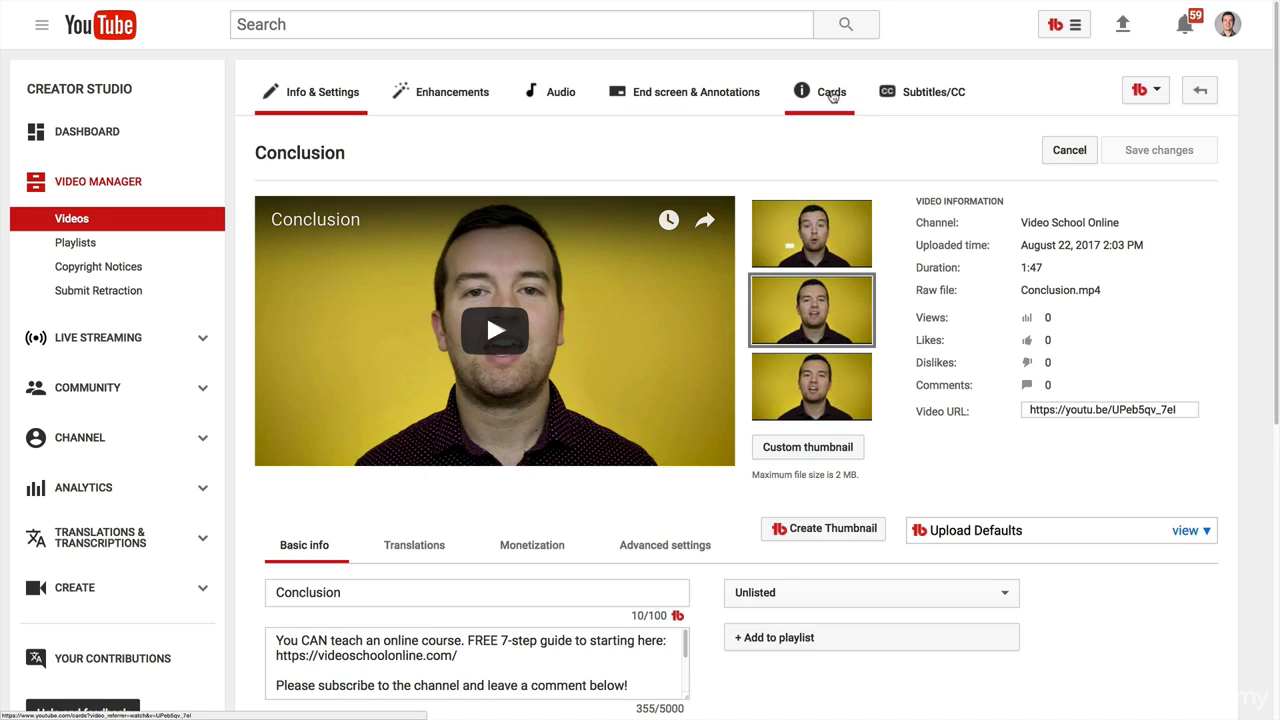
Open the Conclusion video's cards editor and inspect The Photography Masterclass card at 0:08 in the player.
{"action": "left_click", "coordinate": [833, 92]}
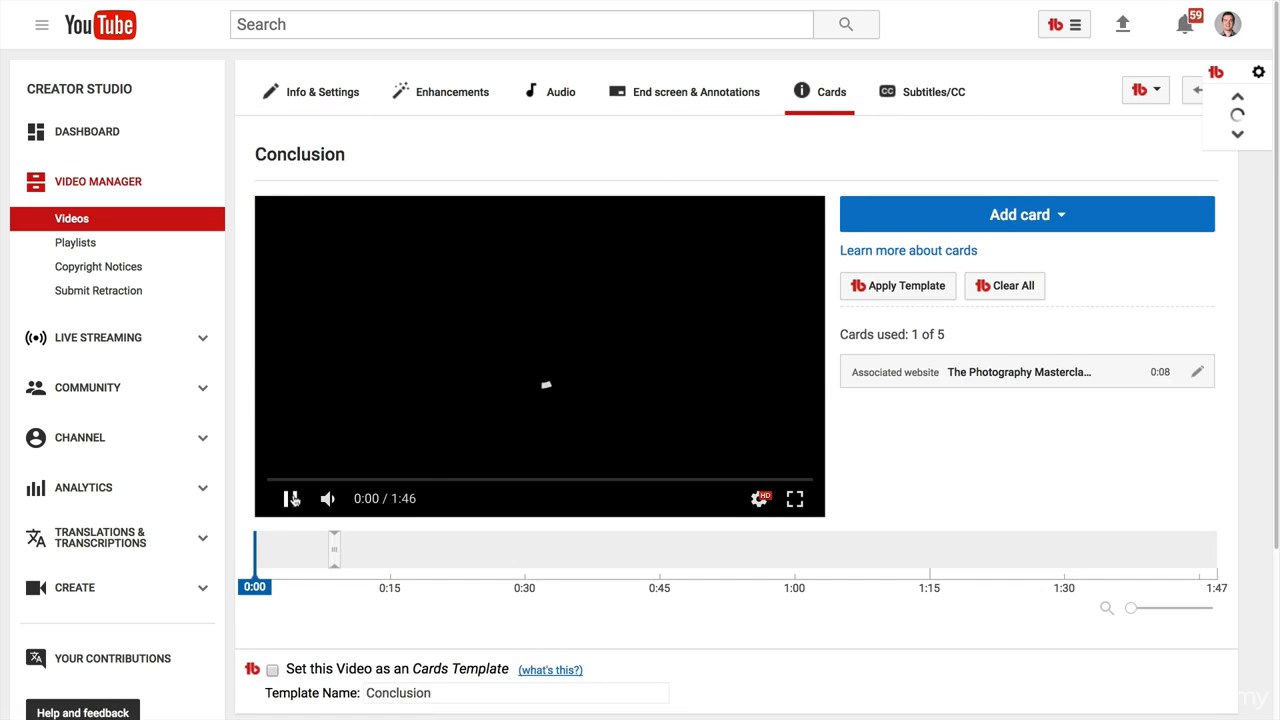
{"action": "left_click", "coordinate": [337, 550]}
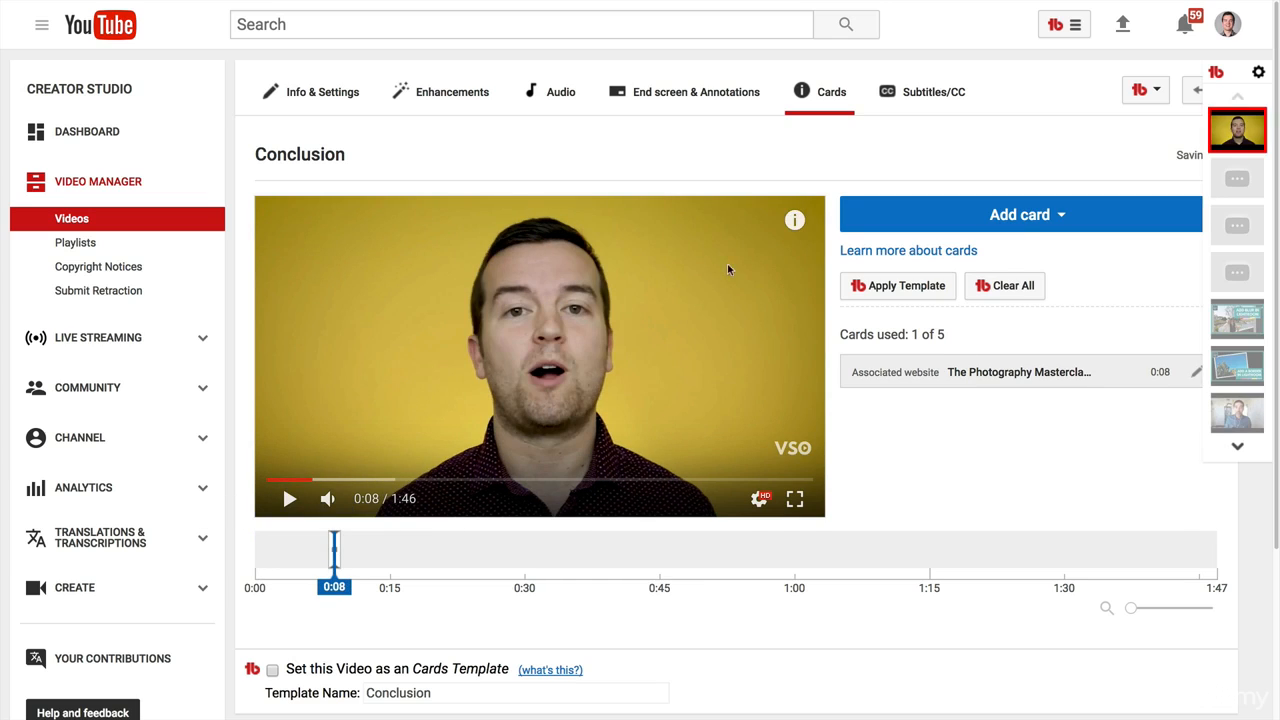
{"action": "left_click", "coordinate": [802, 222]}
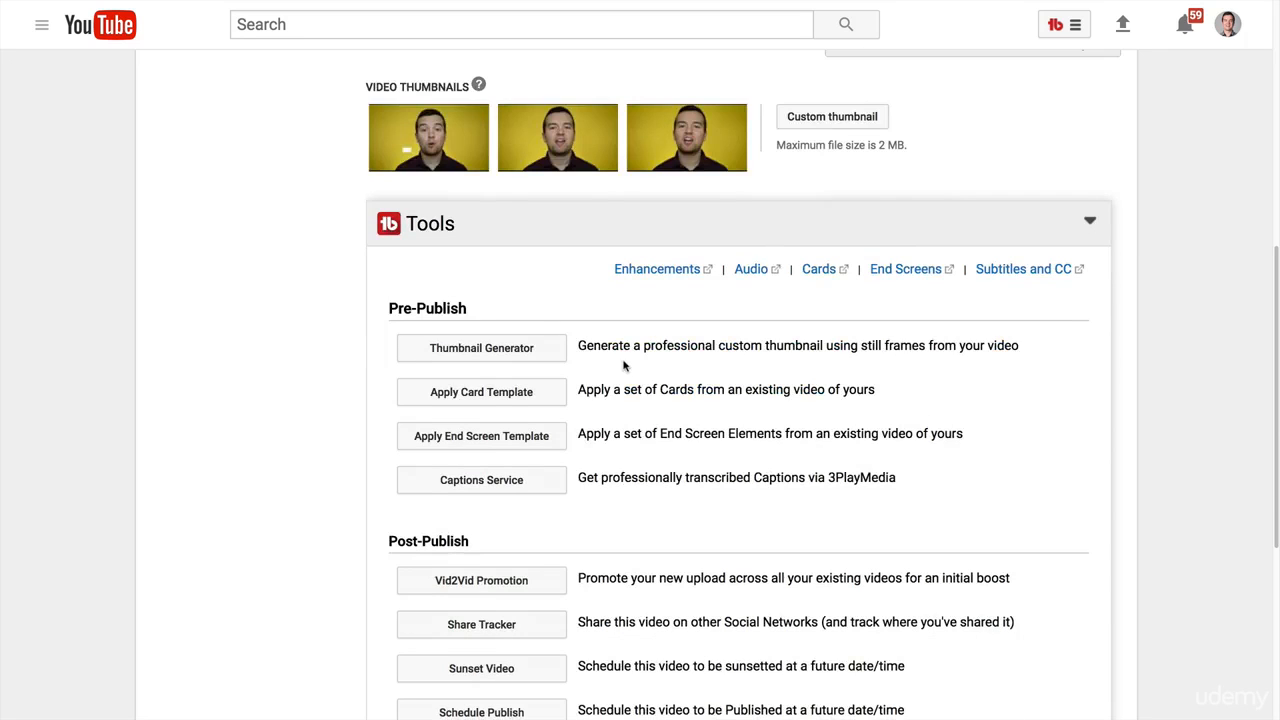
Apply the End screen 1 template to the uploaded video with both its link and dynamic elements selected.
{"action": "scroll", "coordinate": [623, 366], "scroll_direction": "down", "scroll_amount": 2}
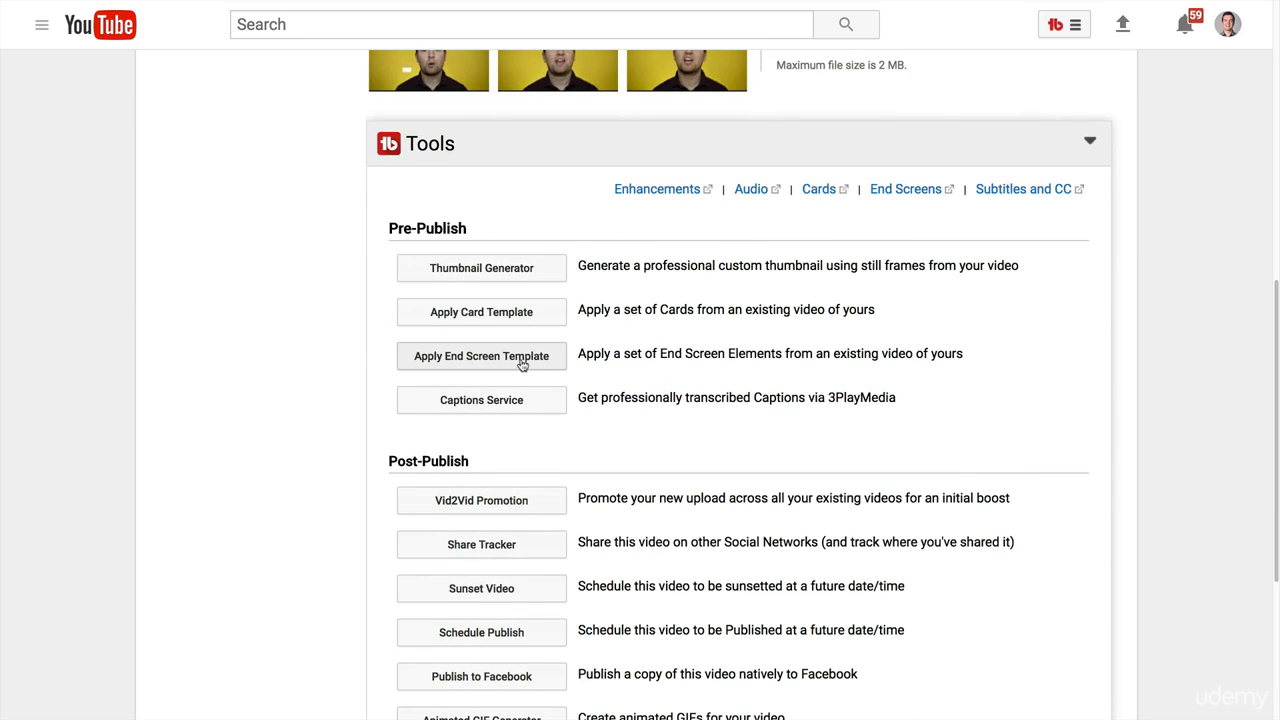
{"action": "left_click", "coordinate": [521, 365]}
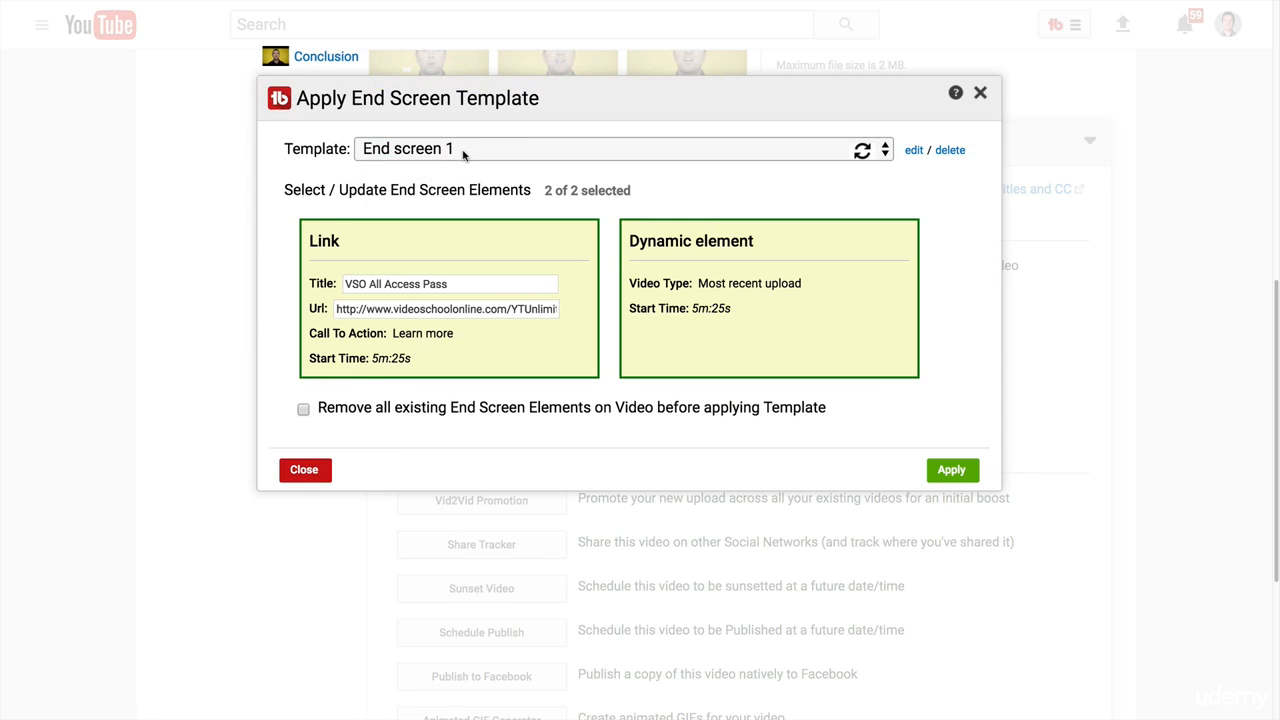
{"action": "left_click", "coordinate": [952, 470]}
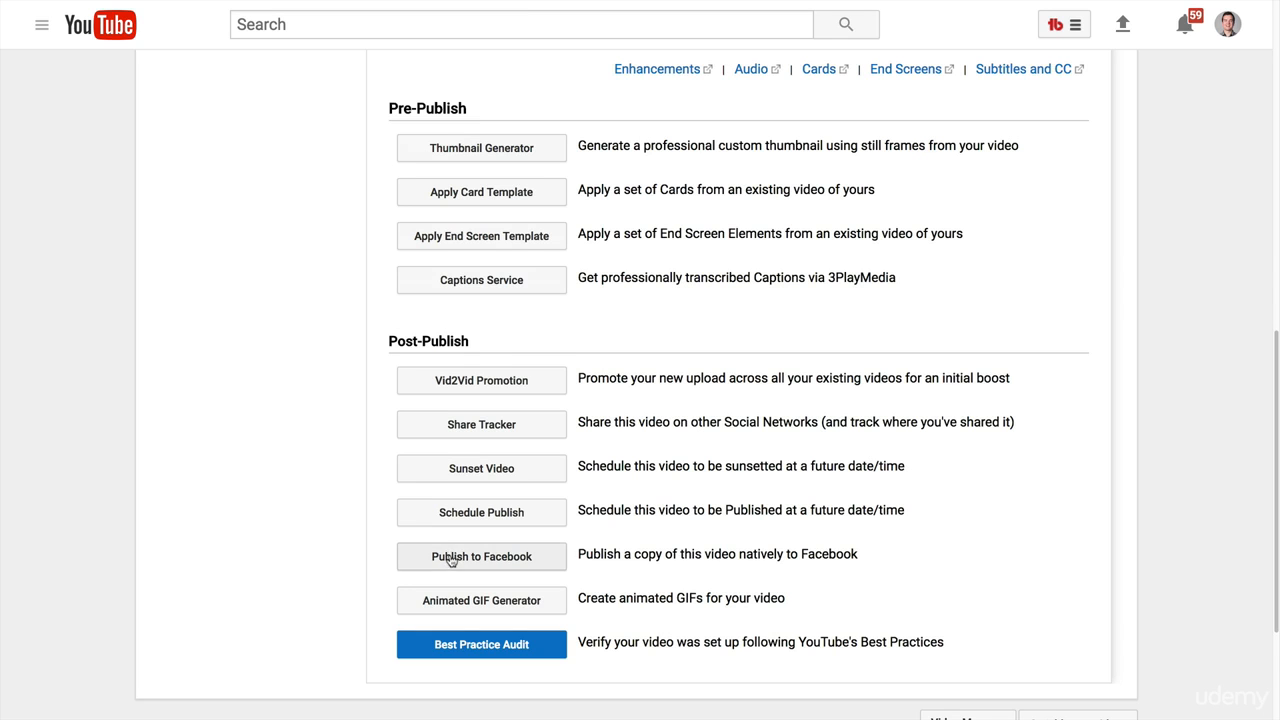
Review the Post-Publish tools on the upload page and the video's visibility options, keeping it Unlisted.
{"action": "left_click_drag", "start_coordinate": [388, 340], "coordinate": [470, 344]}
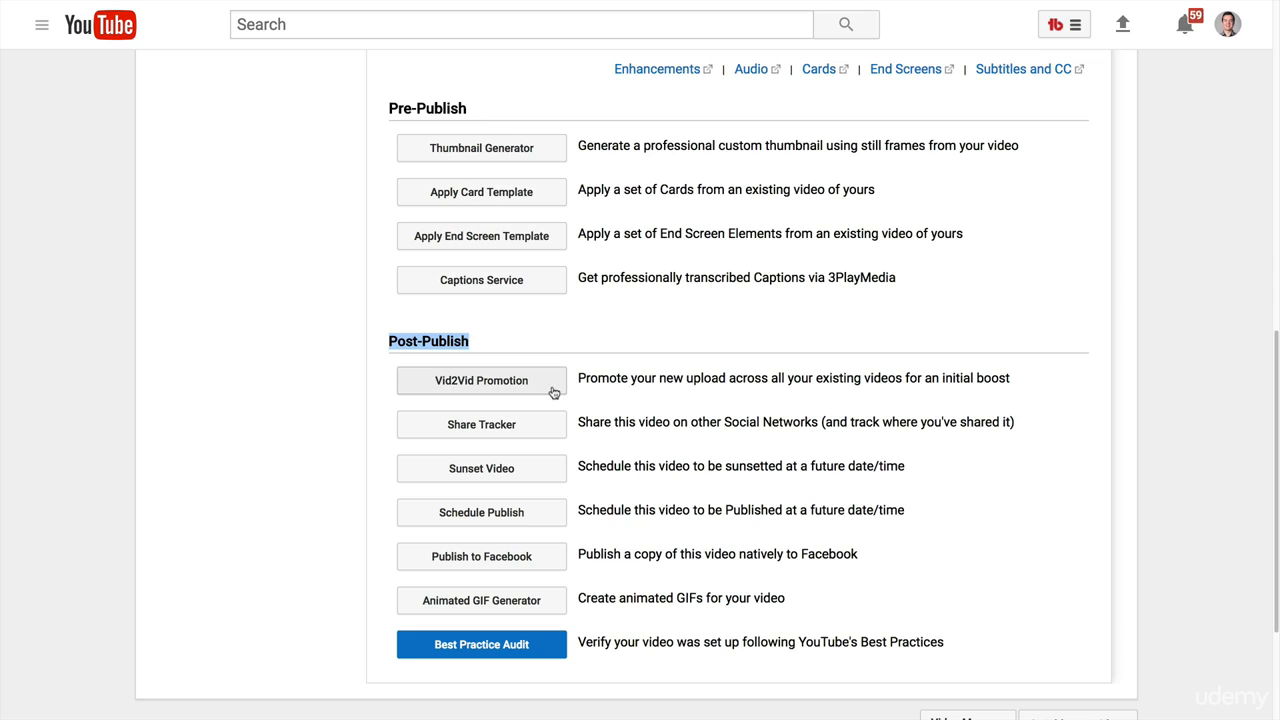
{"action": "left_click", "coordinate": [558, 522]}
{"action": "left_click", "coordinate": [893, 205]}
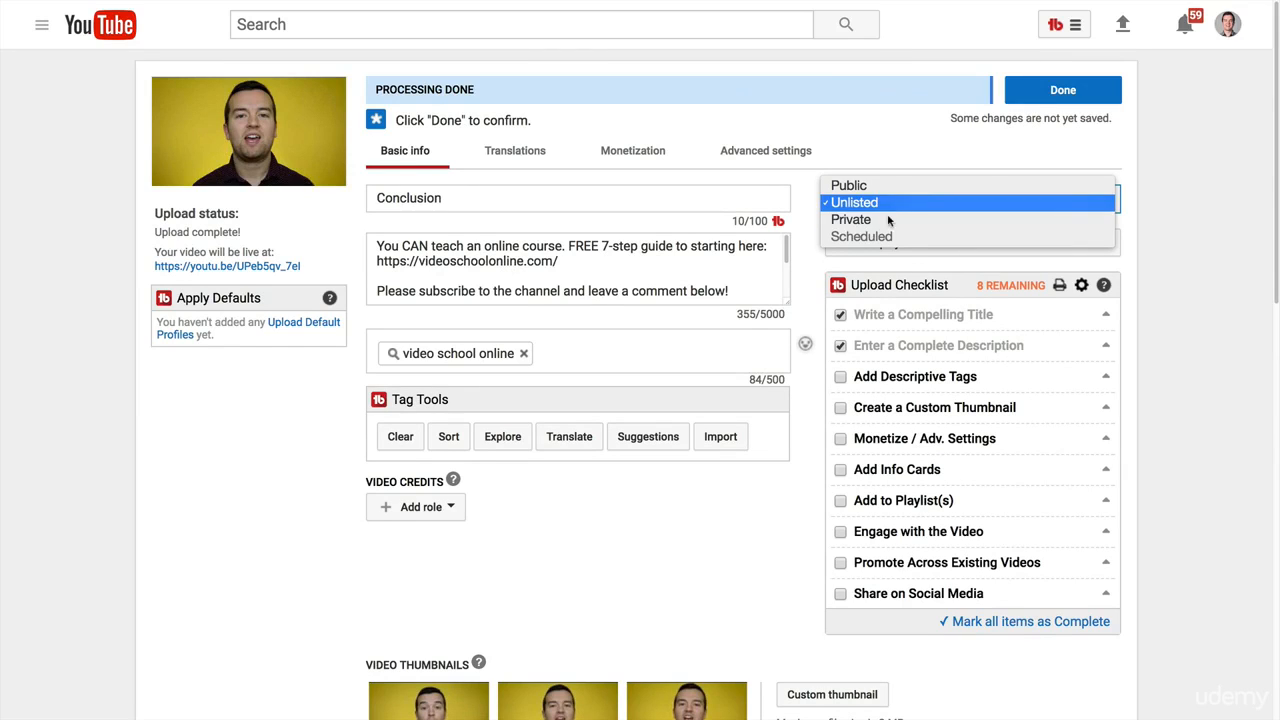
{"action": "left_click", "coordinate": [690, 512]}
{"action": "scroll", "coordinate": [690, 512], "scroll_direction": "down", "scroll_amount": 8}
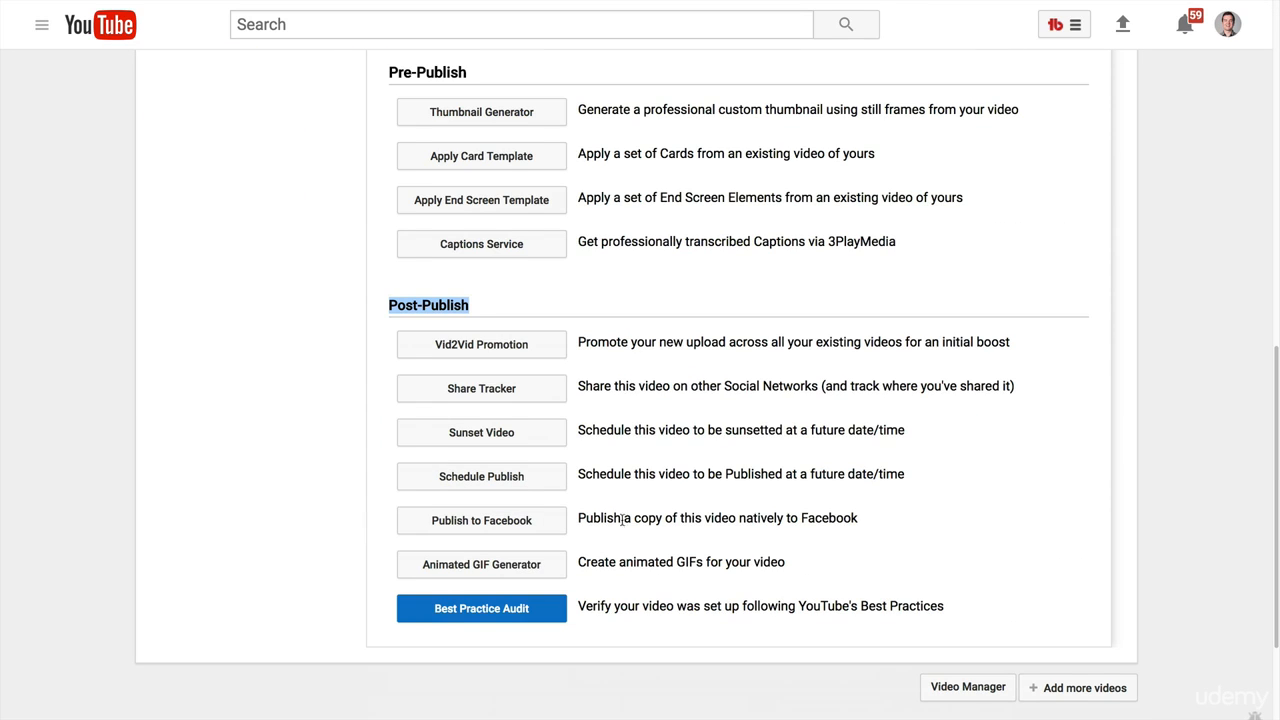
Generate an animated GIF of the Conclusion video with TubeBuddy's GIF tool, starting at 59.54 and ending at 61.41 seconds.
{"action": "left_click", "coordinate": [514, 572]}
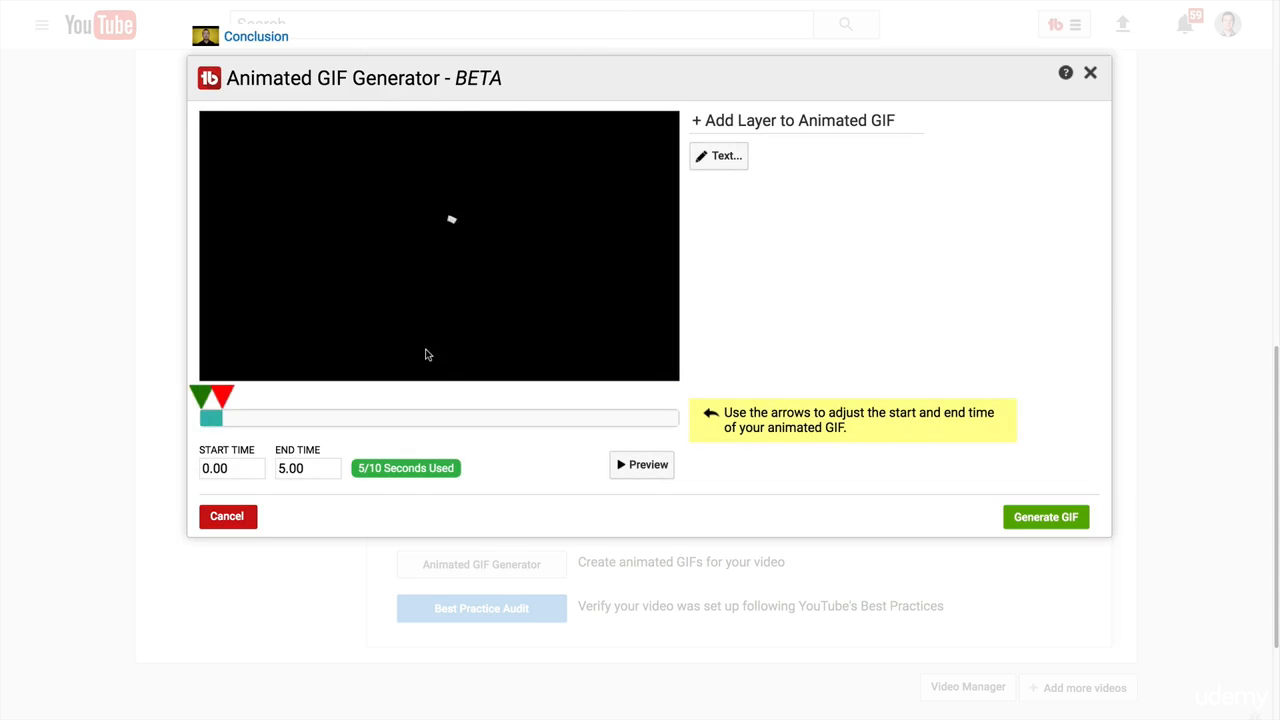
{"action": "left_click_drag", "start_coordinate": [226, 400], "coordinate": [519, 400]}
{"action": "mouse_move", "coordinate": [204, 396]}
{"action": "left_mouse_down"}
{"action": "mouse_move", "coordinate": [551, 392]}
{"action": "mouse_move", "coordinate": [469, 397]}
{"action": "left_mouse_up"}
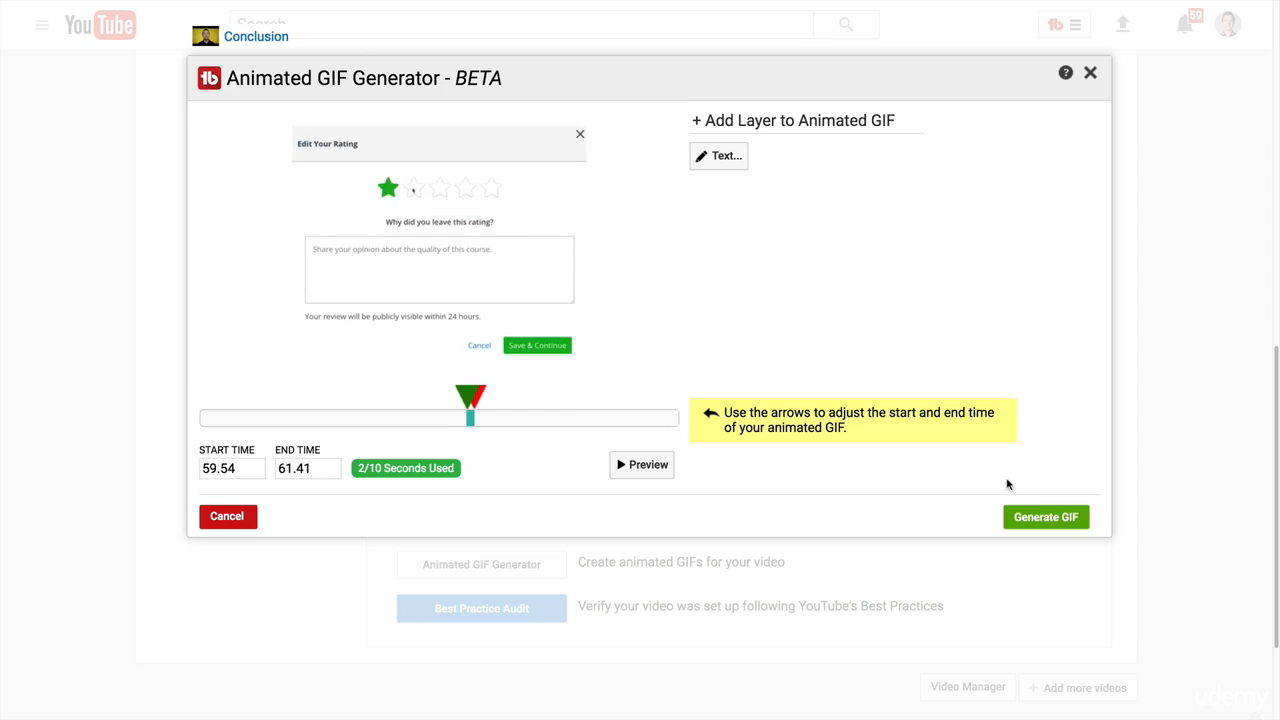
{"action": "left_click", "coordinate": [1012, 512]}
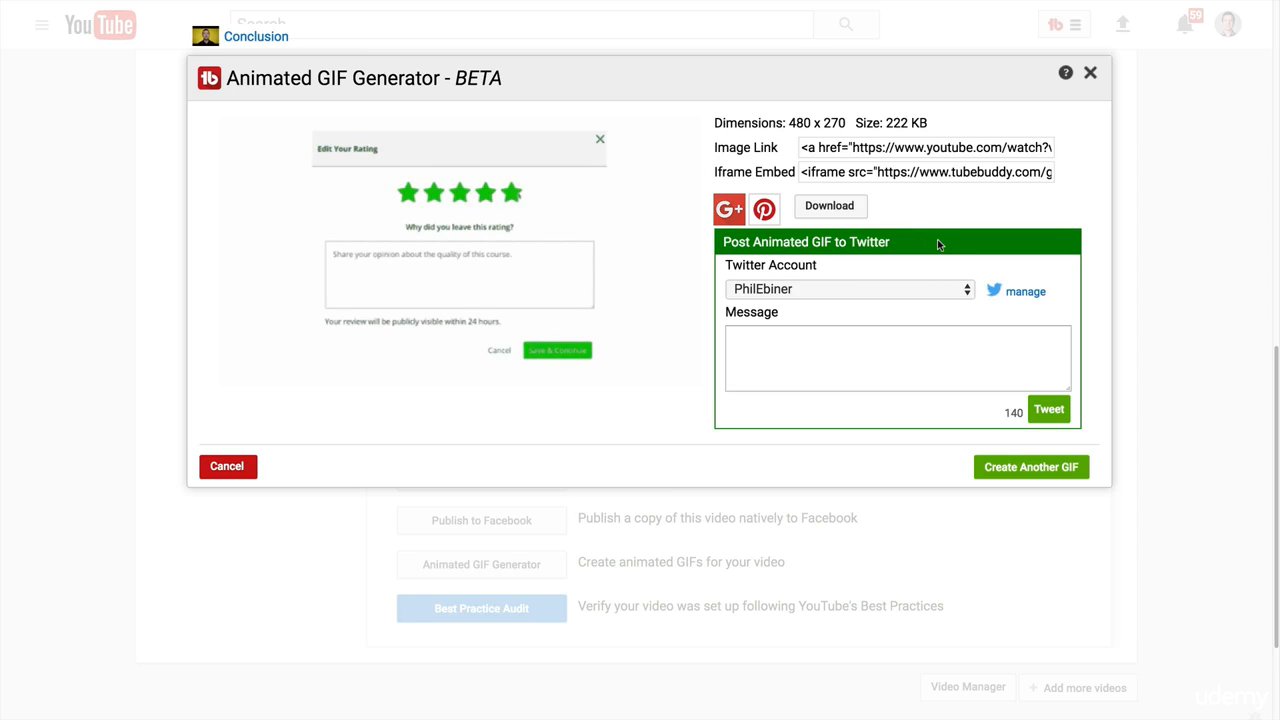
Examine the GIF's iframe embed code, image link and Twitter posting option, and close the Animated GIF Generator.
{"action": "left_click", "coordinate": [812, 172]}
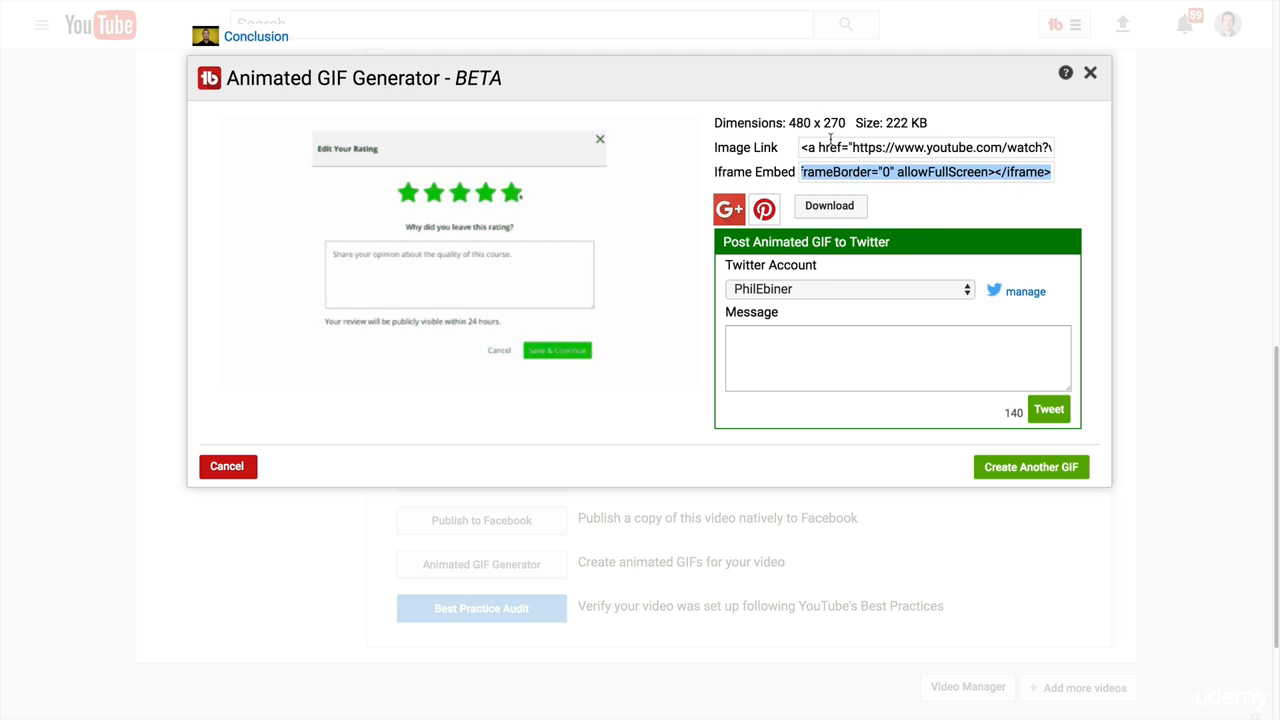
{"action": "left_click", "coordinate": [816, 146]}
{"action": "left_click_drag", "start_coordinate": [816, 146], "coordinate": [1096, 175]}
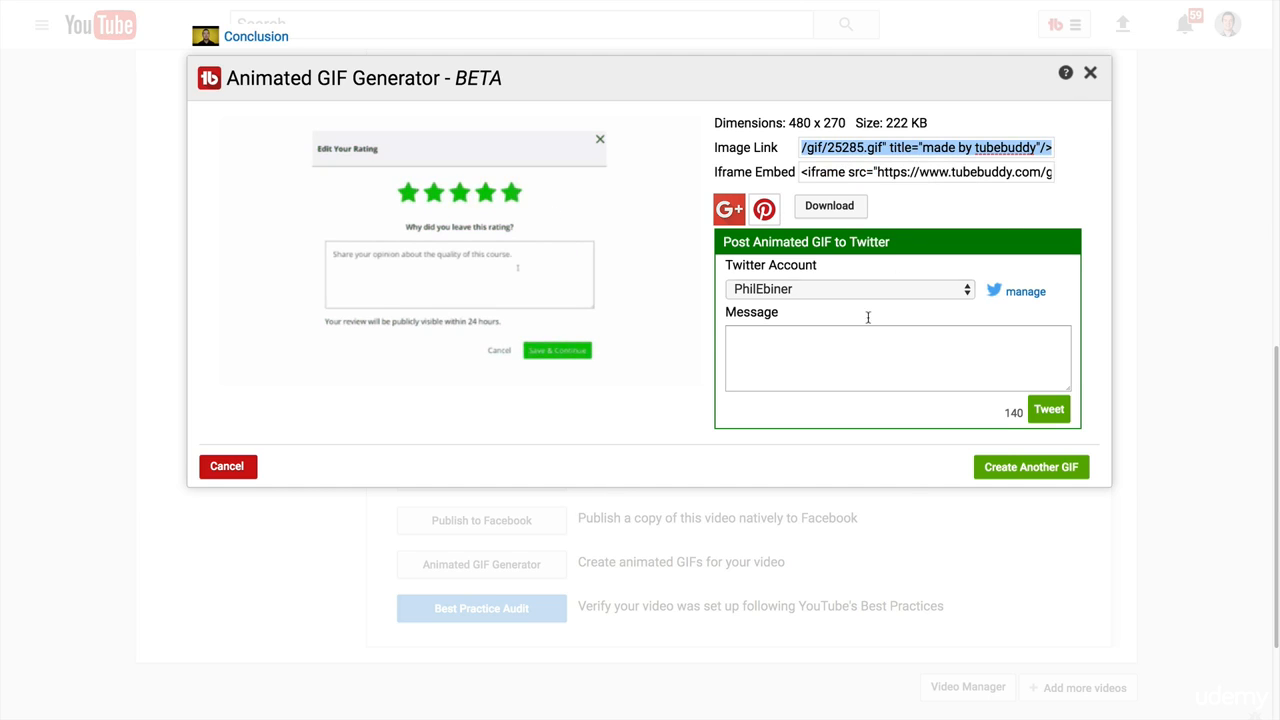
{"action": "left_click", "coordinate": [1090, 73]}
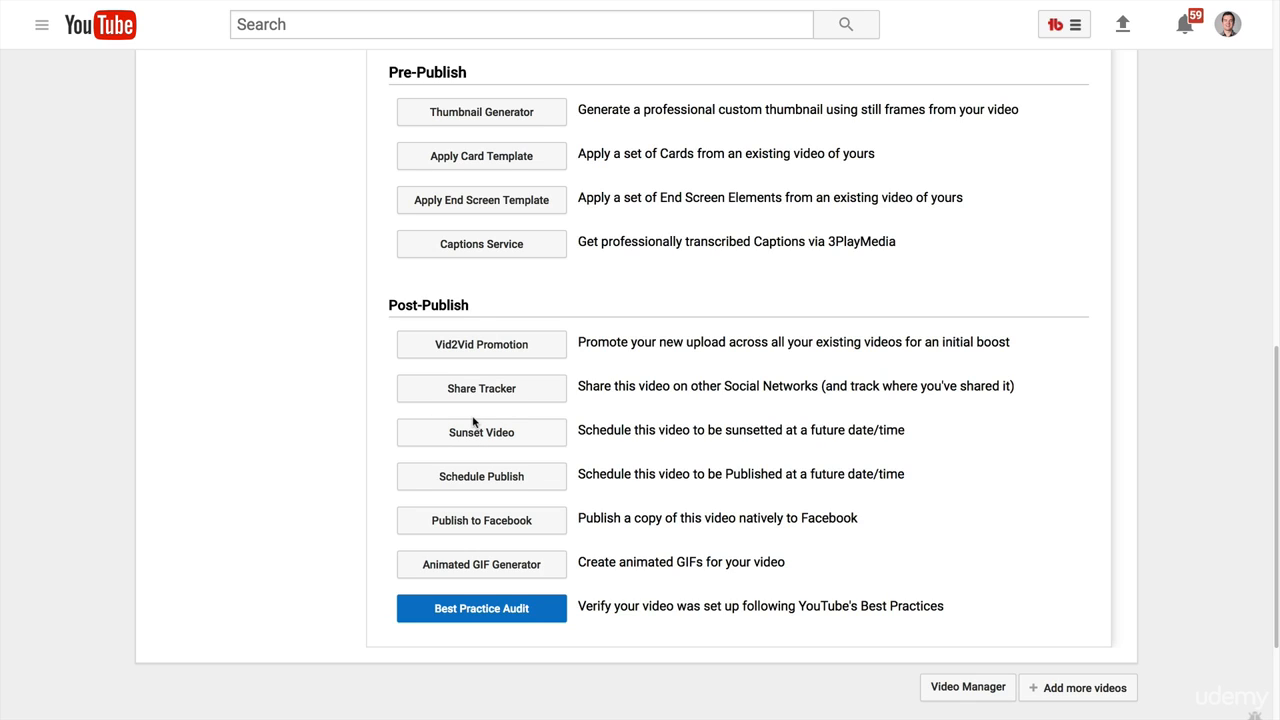
Add a video card at 0:01 of the Conclusion video promoting the uploaded "Learn Photoshop, Lightroom, Premiere" video.
{"action": "scroll", "coordinate": [297, 198], "scroll_direction": "up", "scroll_amount": 2}
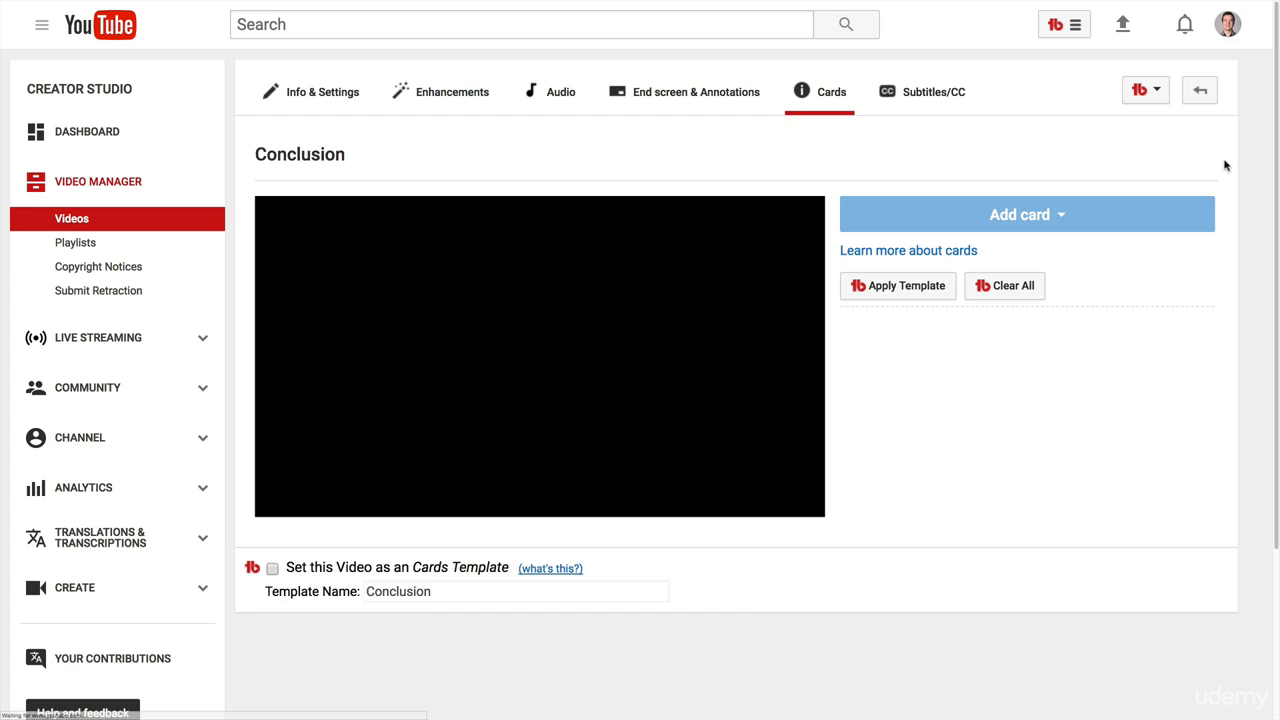
{"action": "left_click", "coordinate": [290, 498]}
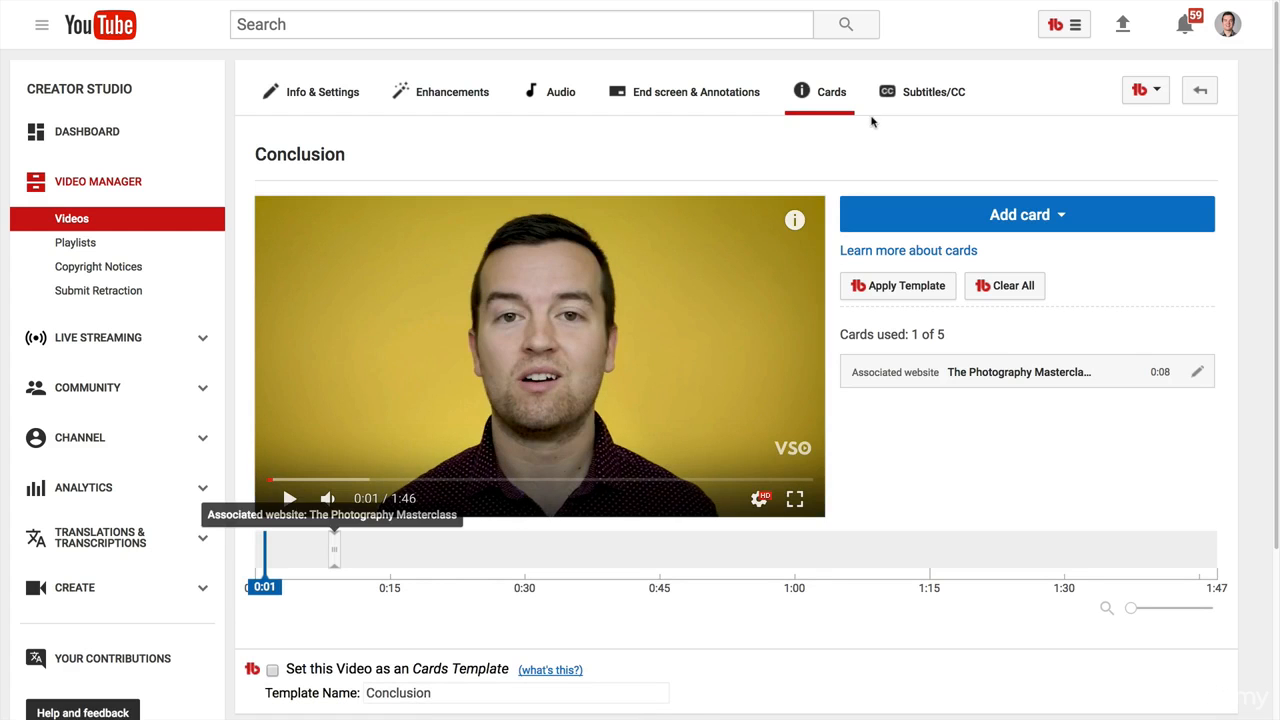
{"action": "left_click", "coordinate": [1033, 215]}
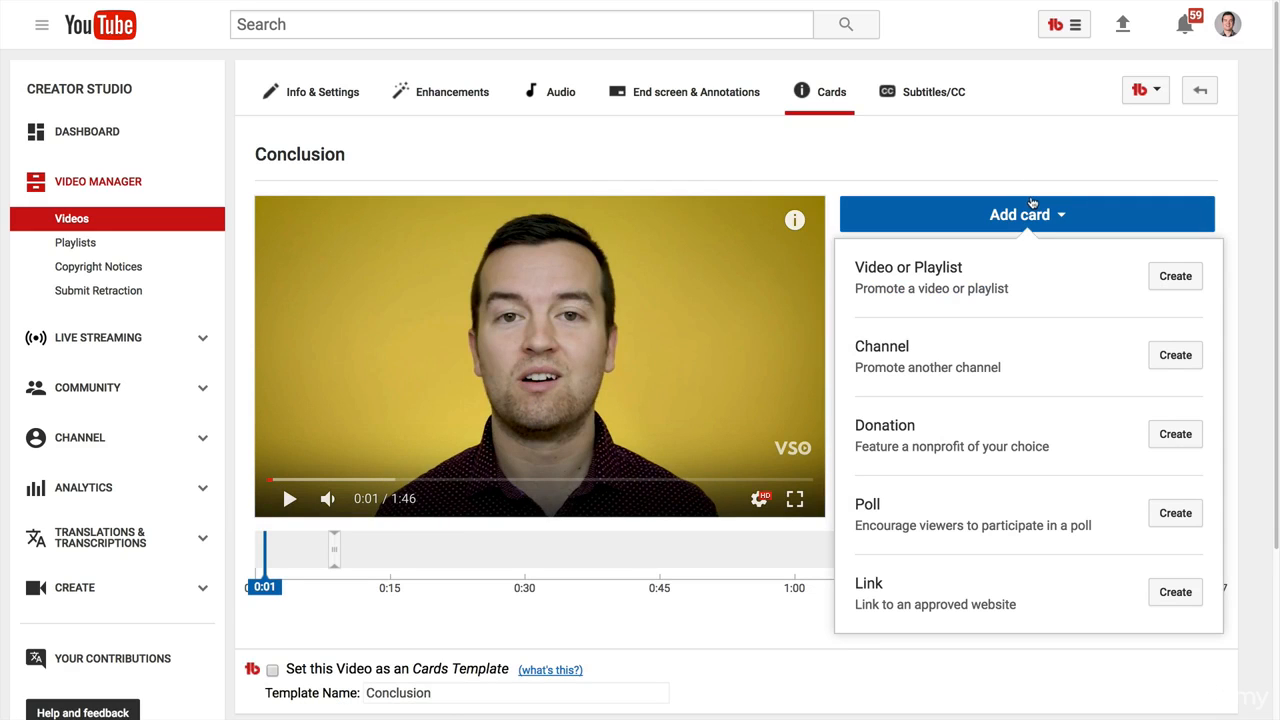
{"action": "left_click", "coordinate": [1176, 277]}
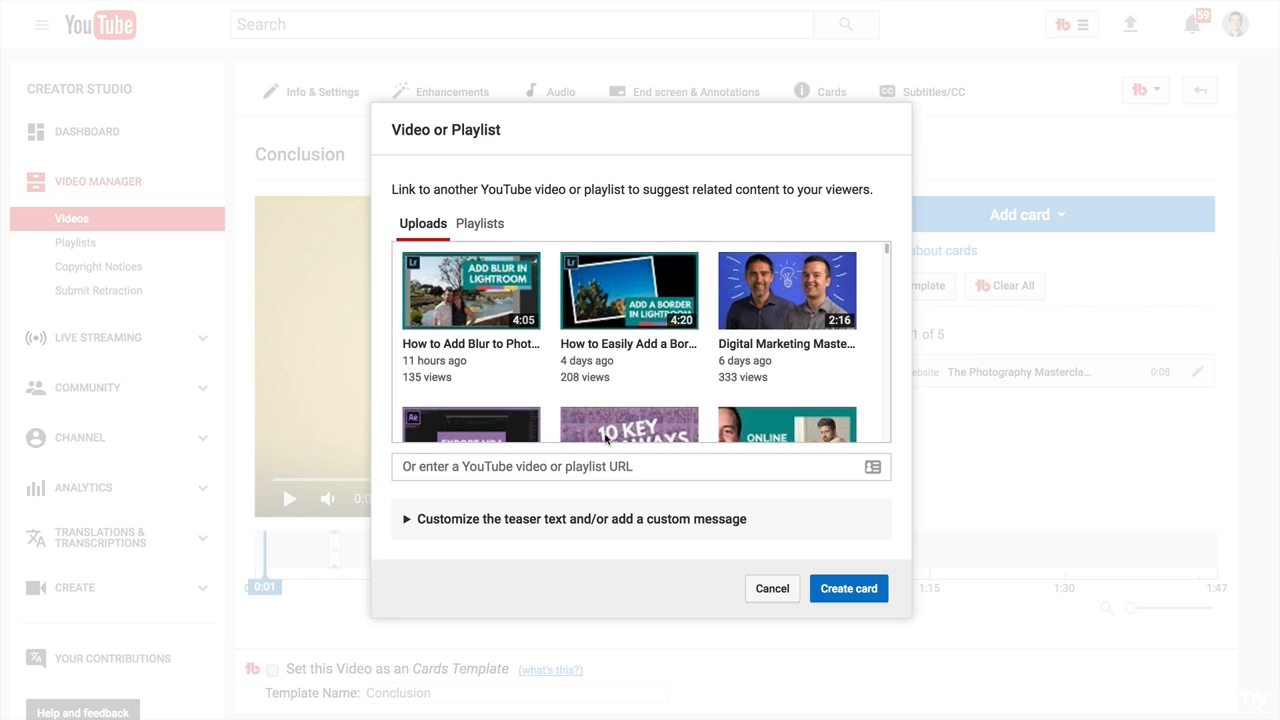
{"action": "scroll", "coordinate": [731, 340], "scroll_direction": "down", "scroll_amount": 3}
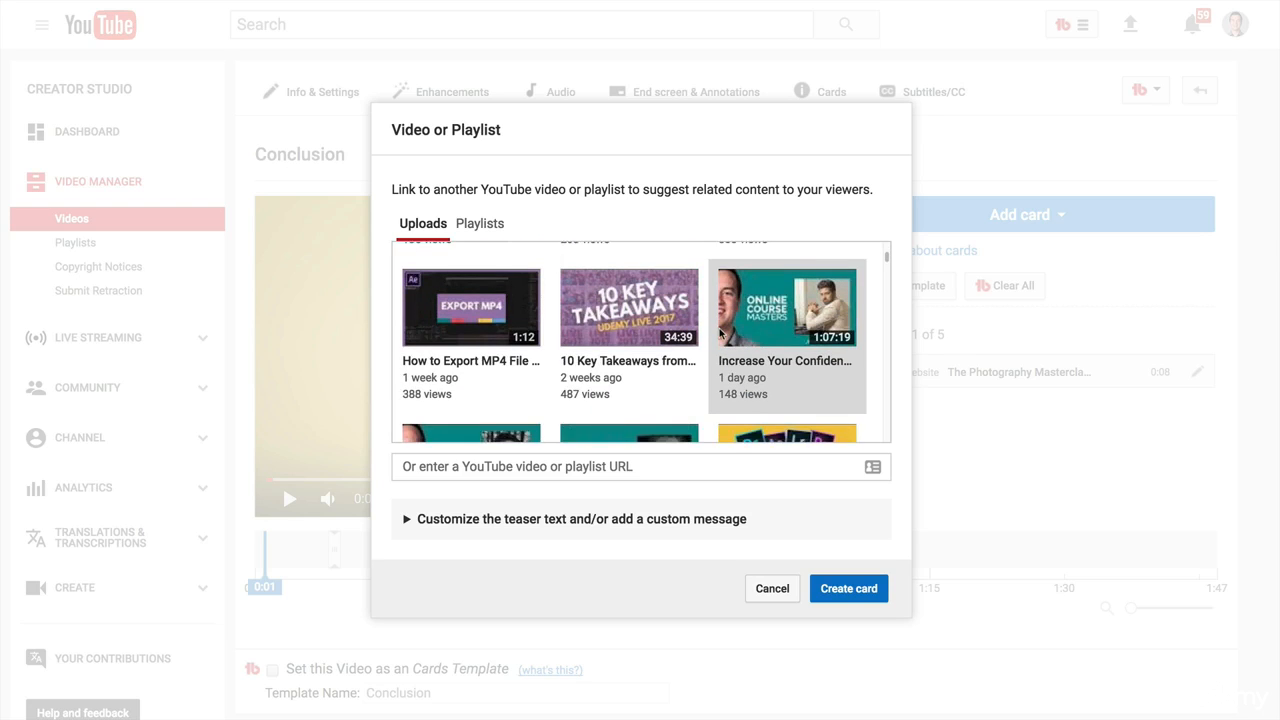
{"action": "scroll", "coordinate": [720, 333], "scroll_direction": "down", "scroll_amount": 4}
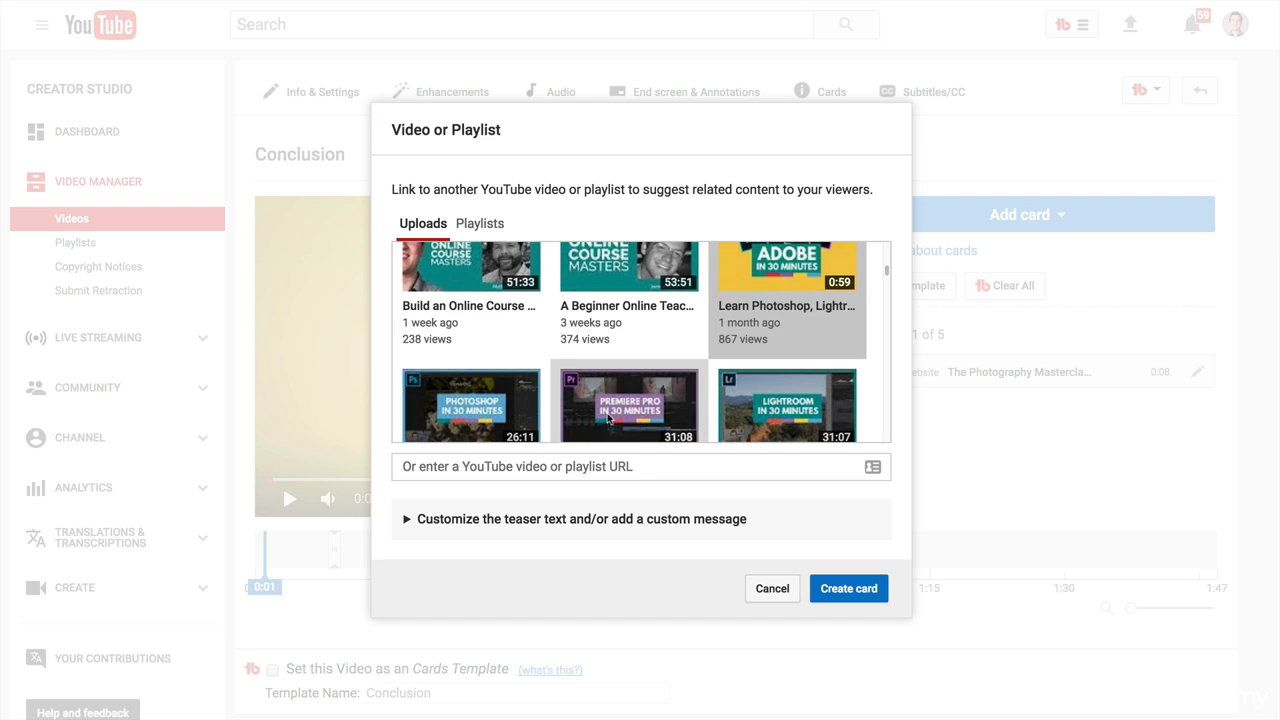
{"action": "left_click", "coordinate": [522, 466]}
{"action": "left_click", "coordinate": [763, 285]}
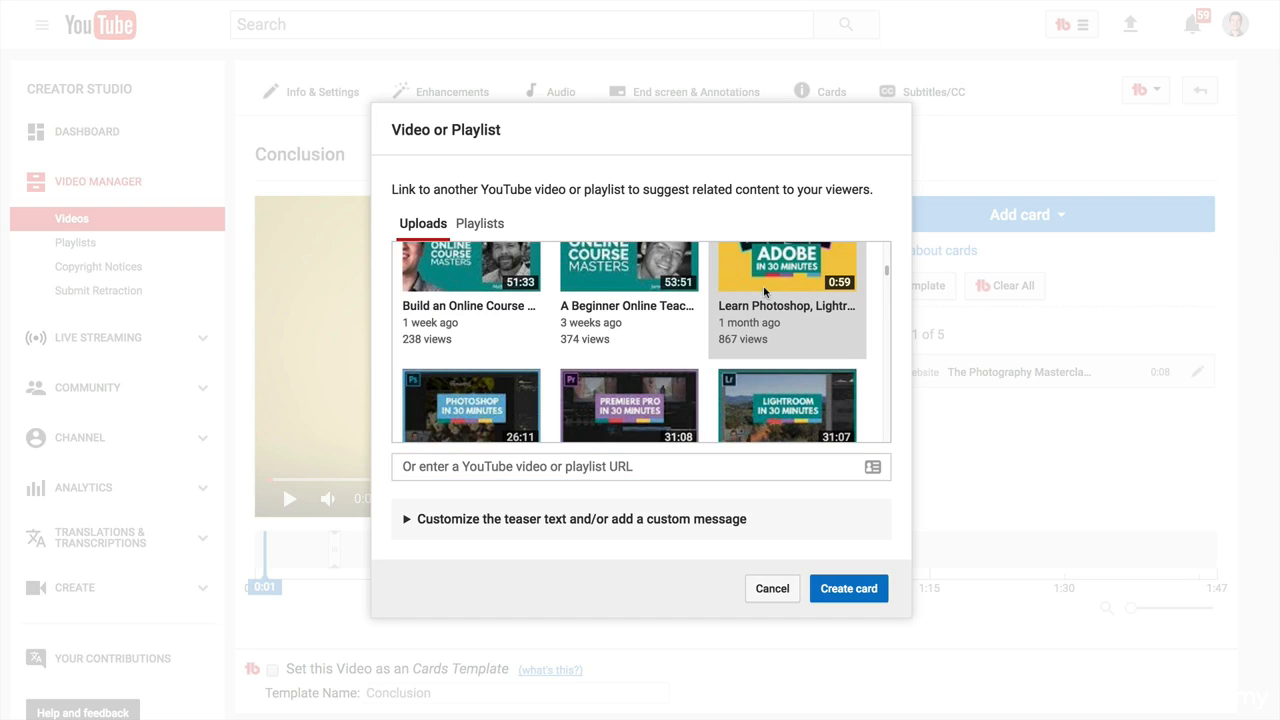
{"action": "left_click", "coordinate": [868, 588]}
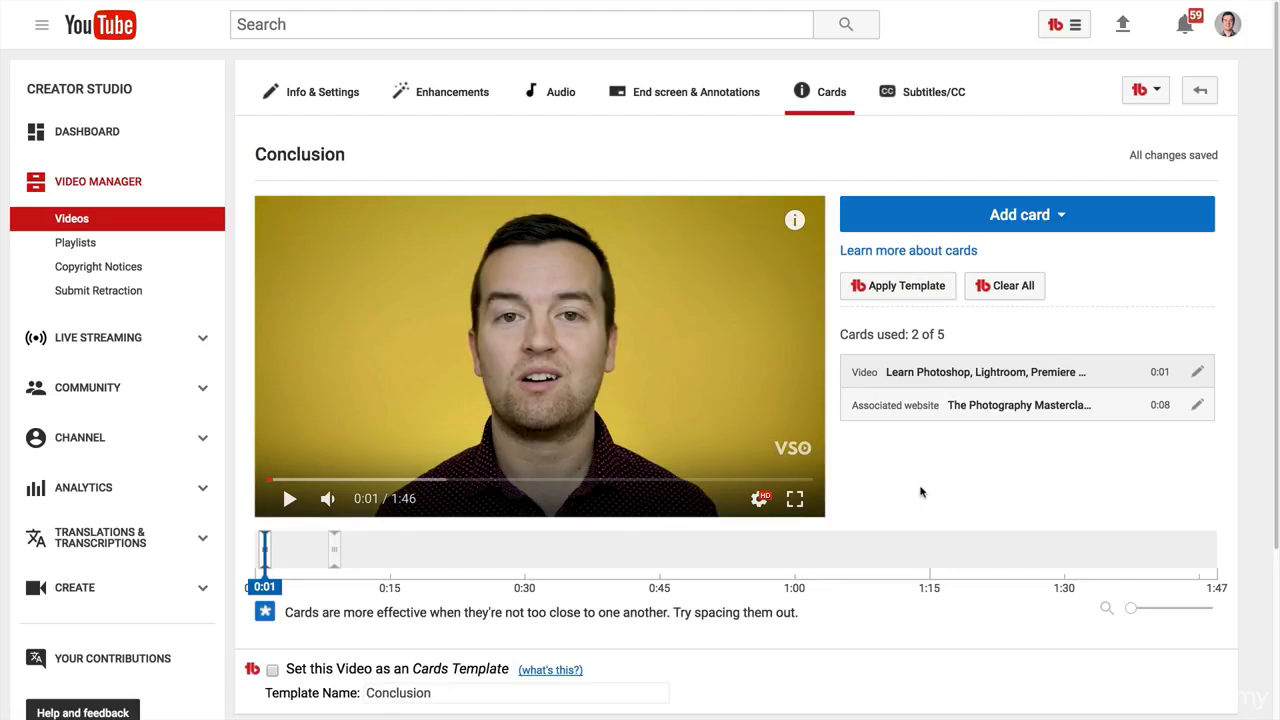
Set the Conclusion video as a Cards Template and name the template "Adobe Video + Free Course".
{"action": "scroll", "coordinate": [920, 491], "scroll_direction": "down", "scroll_amount": 1}
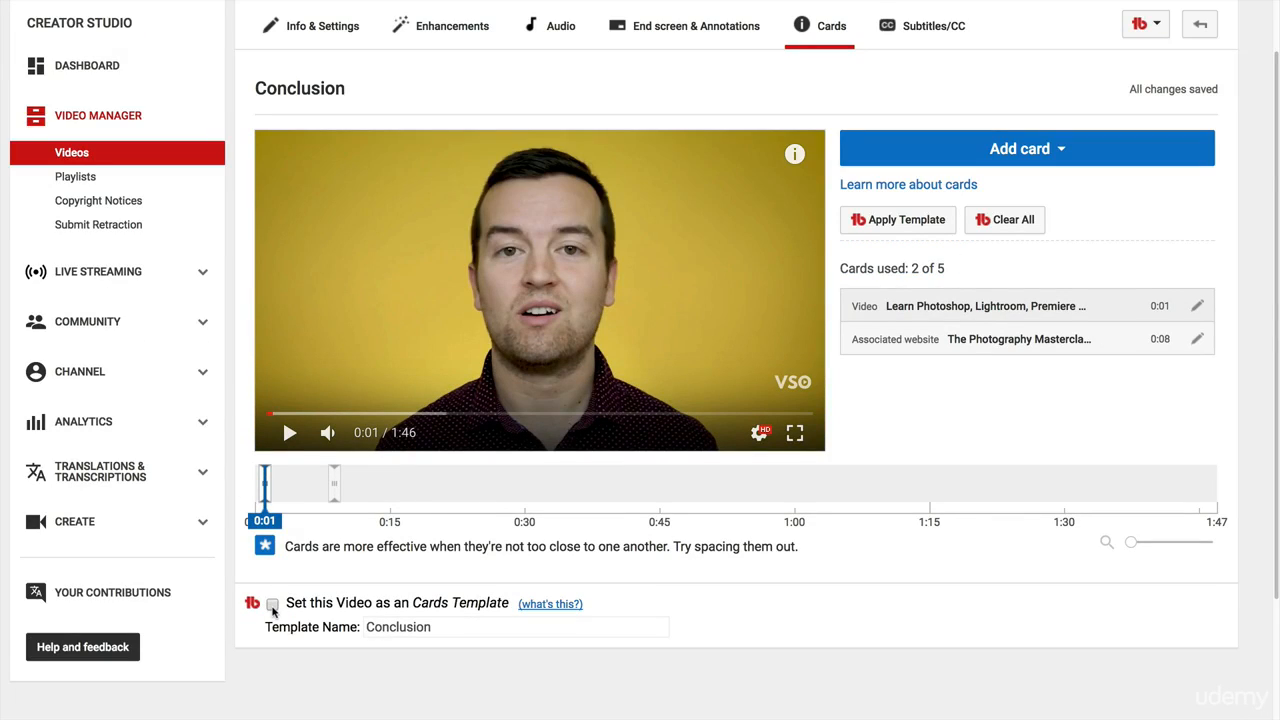
{"action": "left_click", "coordinate": [272, 605]}
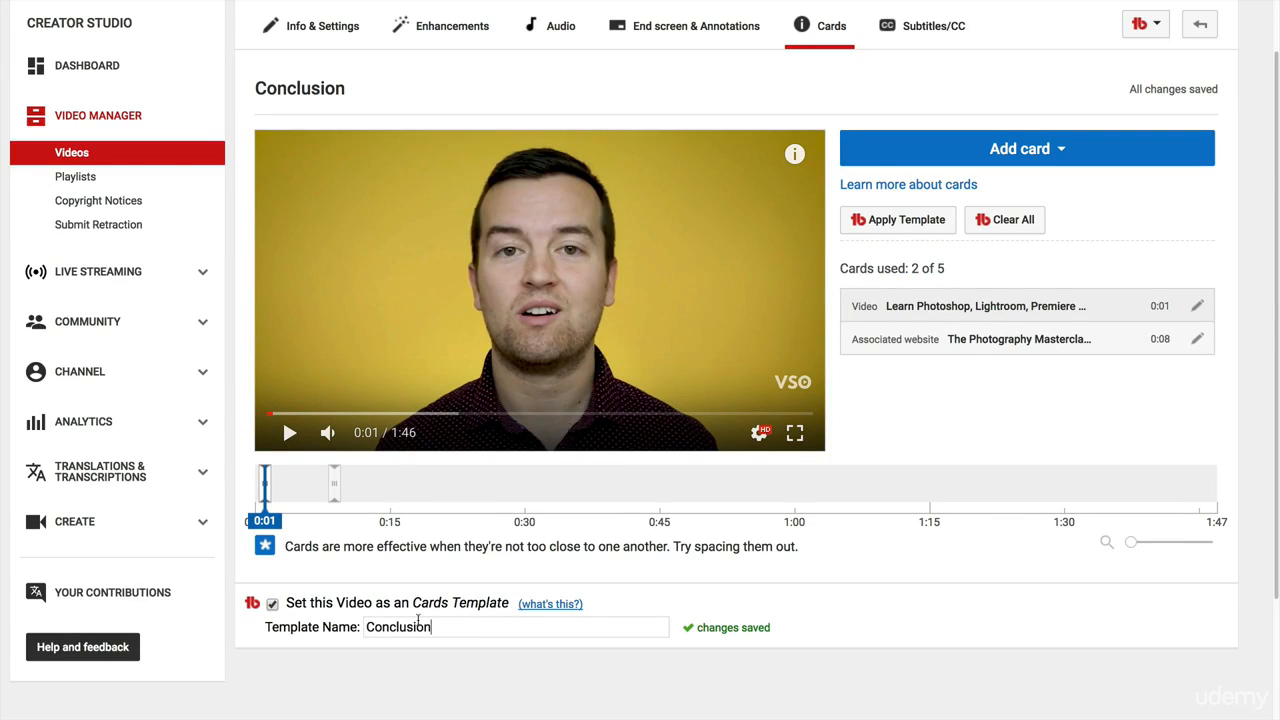
{"action": "double_click", "coordinate": [418, 620]}
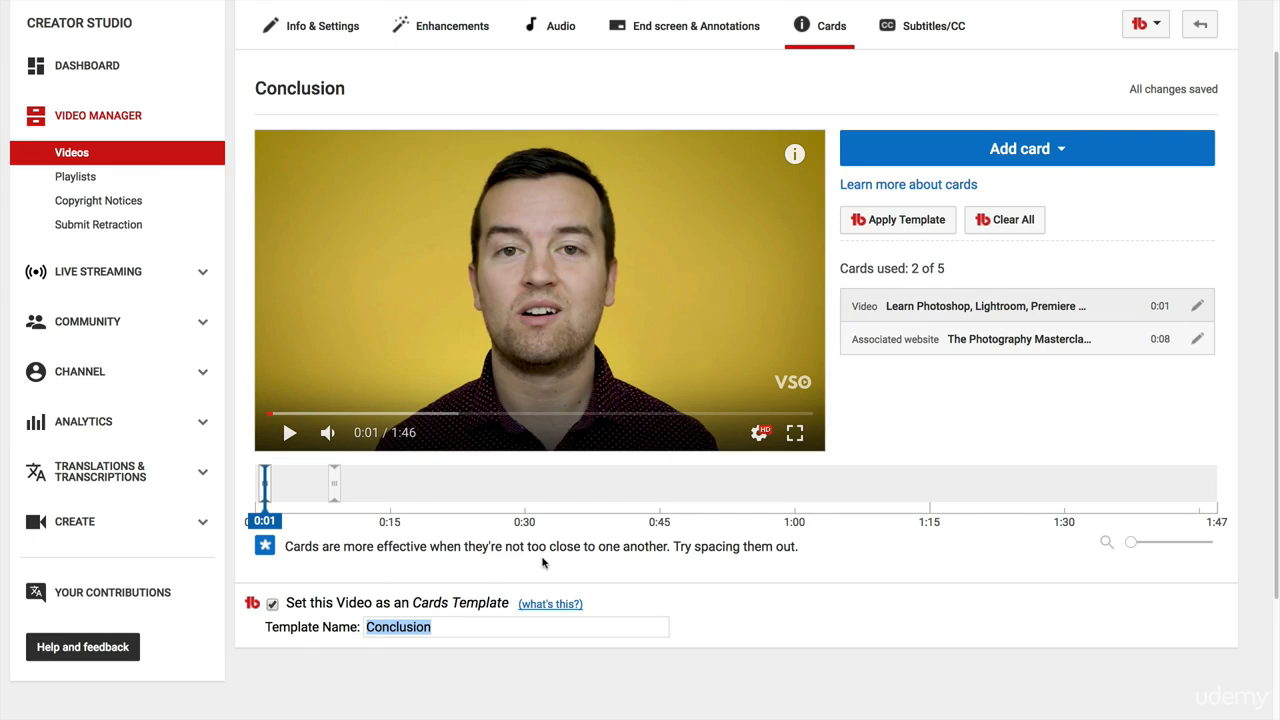
{"action": "type", "text": "Adobe +"}
{"action": "type", "text": "Ado"}
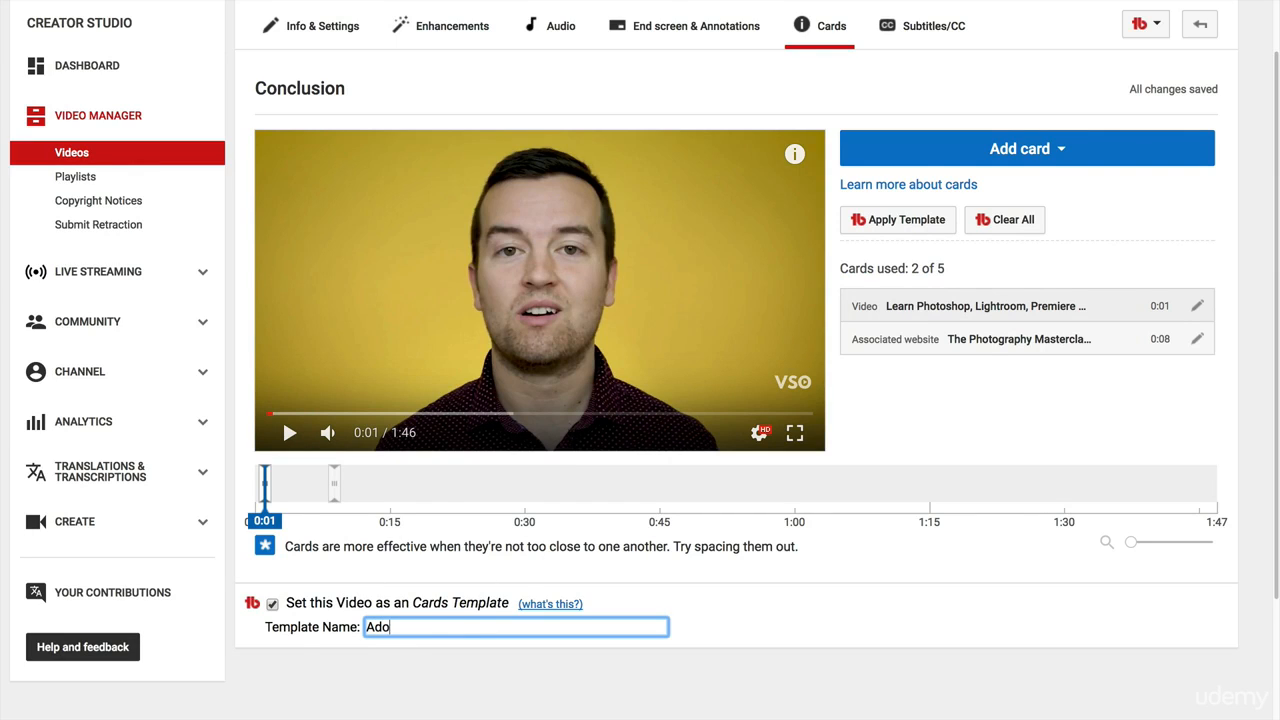
{"action": "type", "text": "be Video + Free Course"}
Apply the Adobe Video + Free Course card template with both cards to the scheduled OCM 37 video and view its watch page.
{"action": "scroll", "coordinate": [846, 605], "scroll_direction": "up", "scroll_amount": 1}
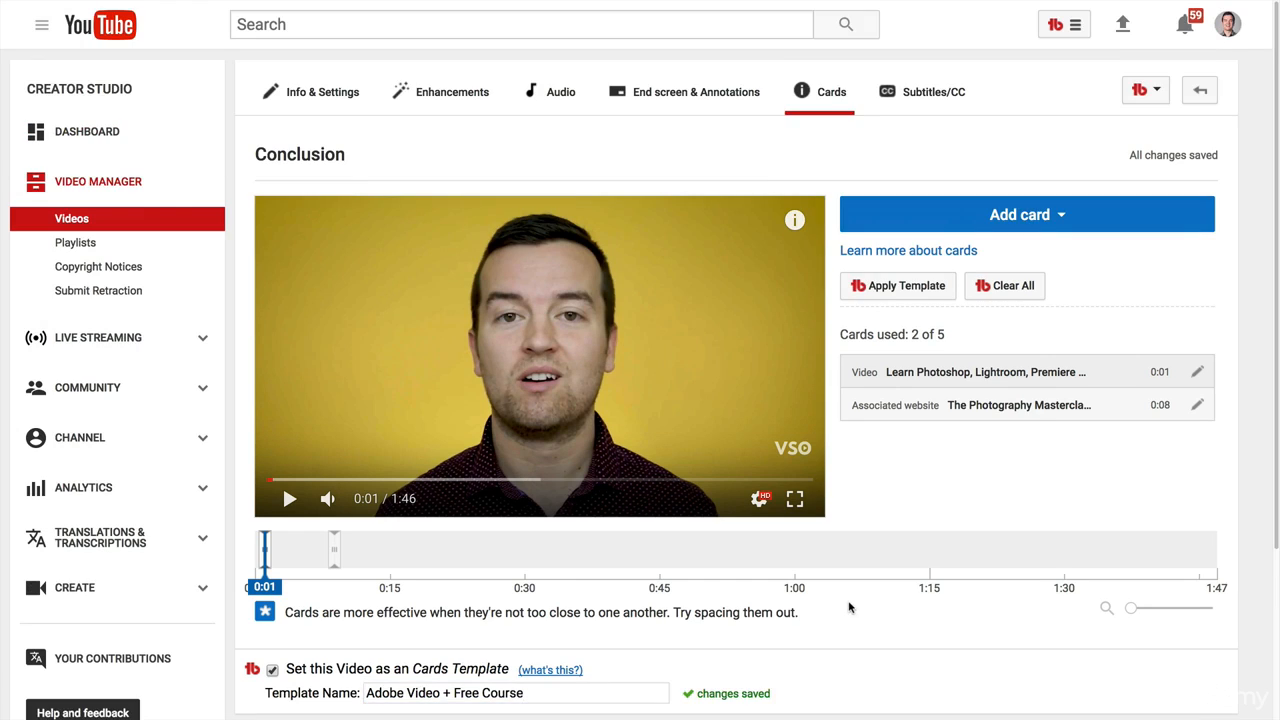
{"action": "left_click", "coordinate": [55, 218]}
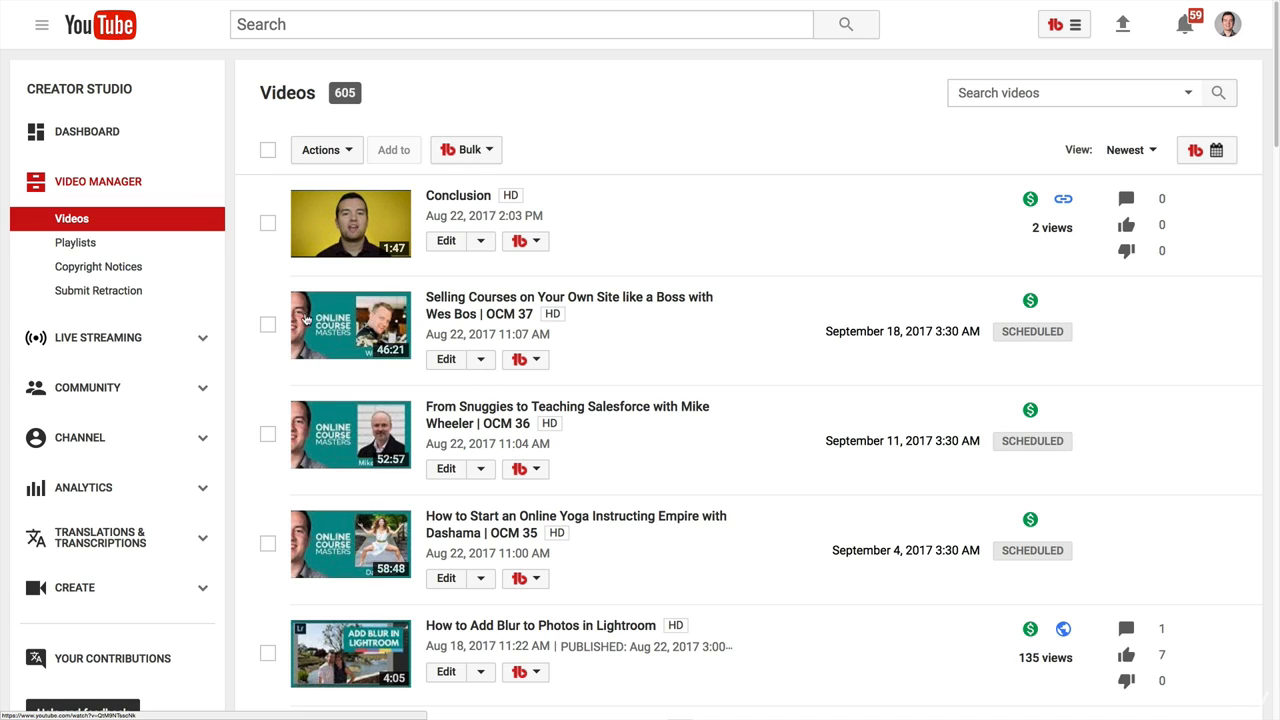
{"action": "left_click", "coordinate": [535, 362]}
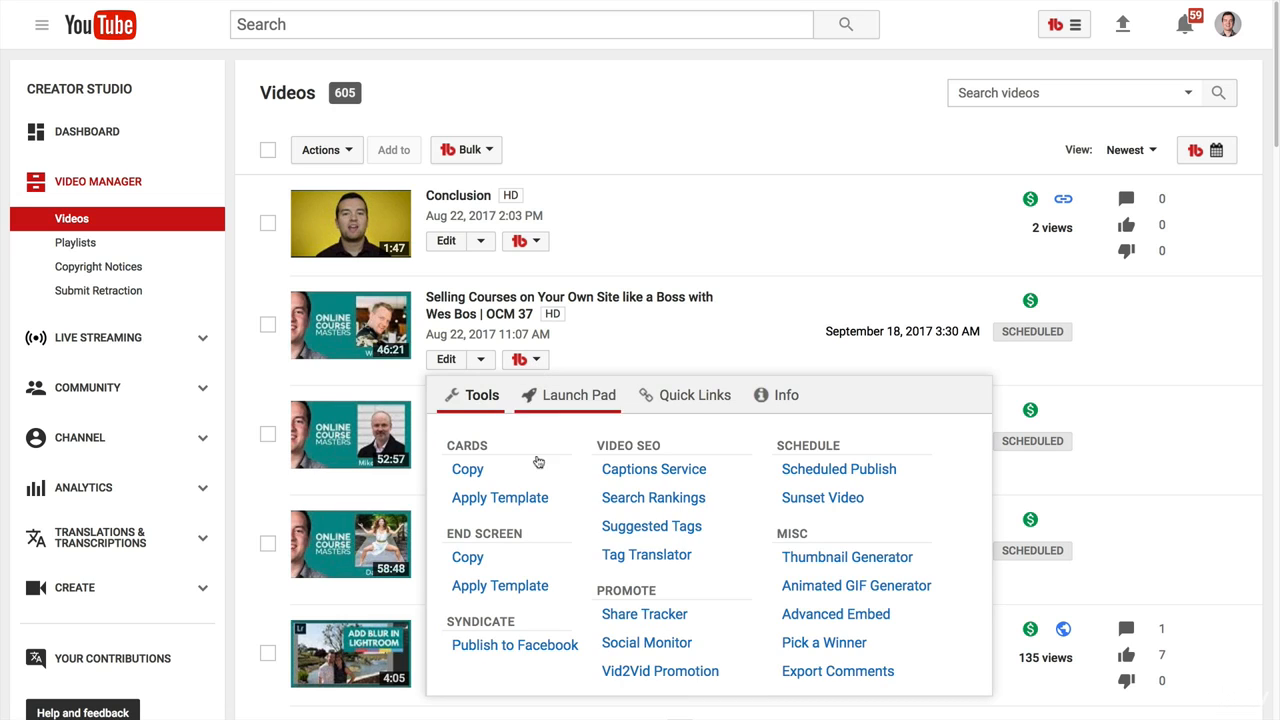
{"action": "left_click", "coordinate": [500, 497]}
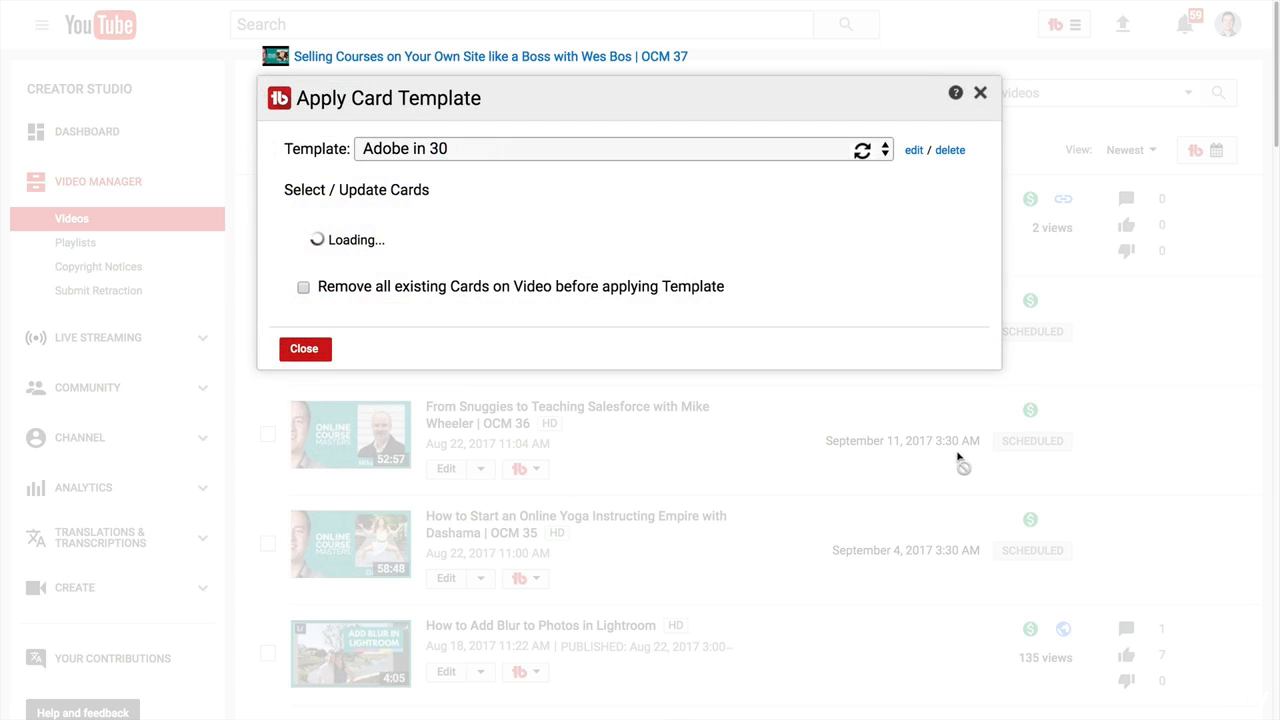
{"action": "left_click", "coordinate": [483, 153]}
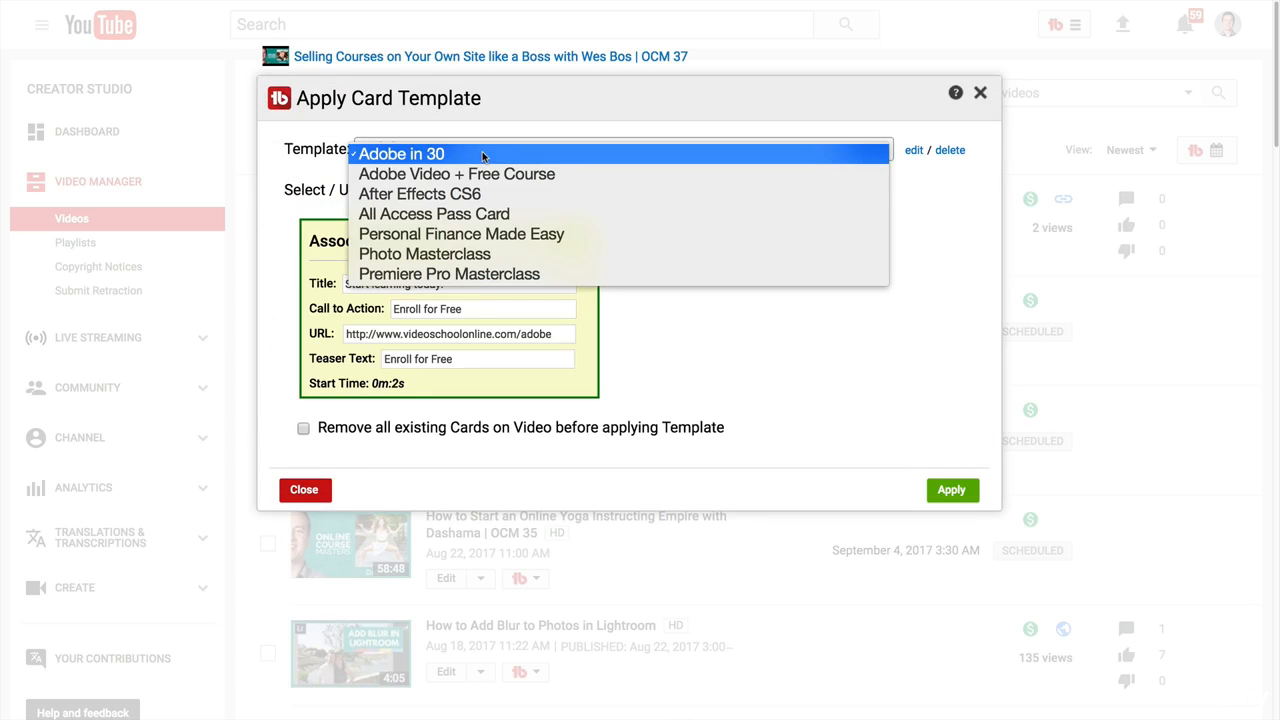
{"action": "left_click", "coordinate": [473, 176]}
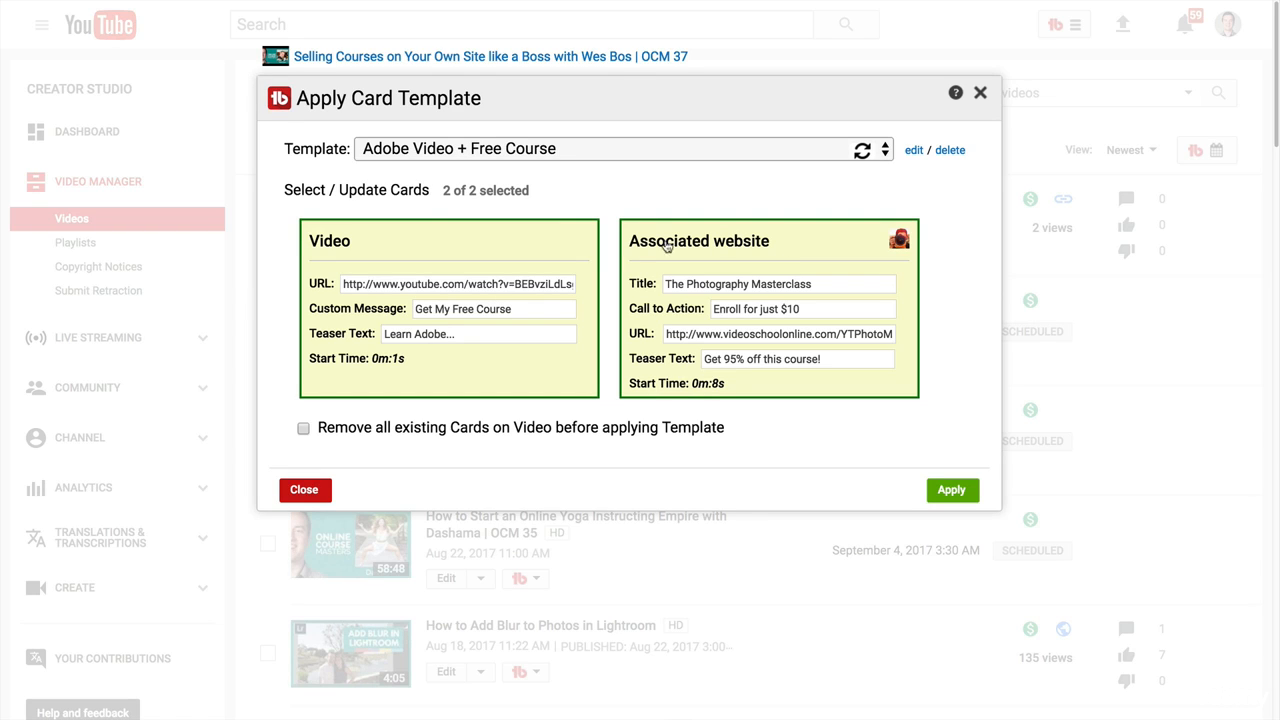
{"action": "left_click", "coordinate": [955, 492]}
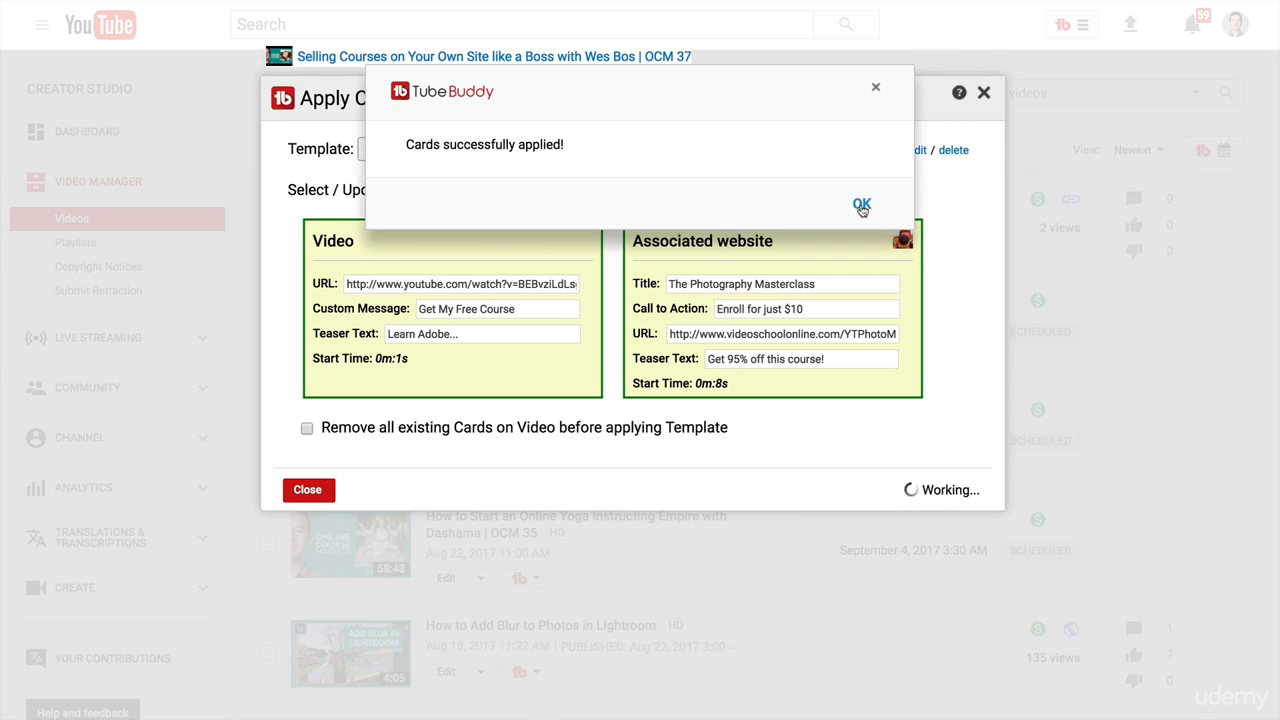
{"action": "left_click", "coordinate": [861, 207]}
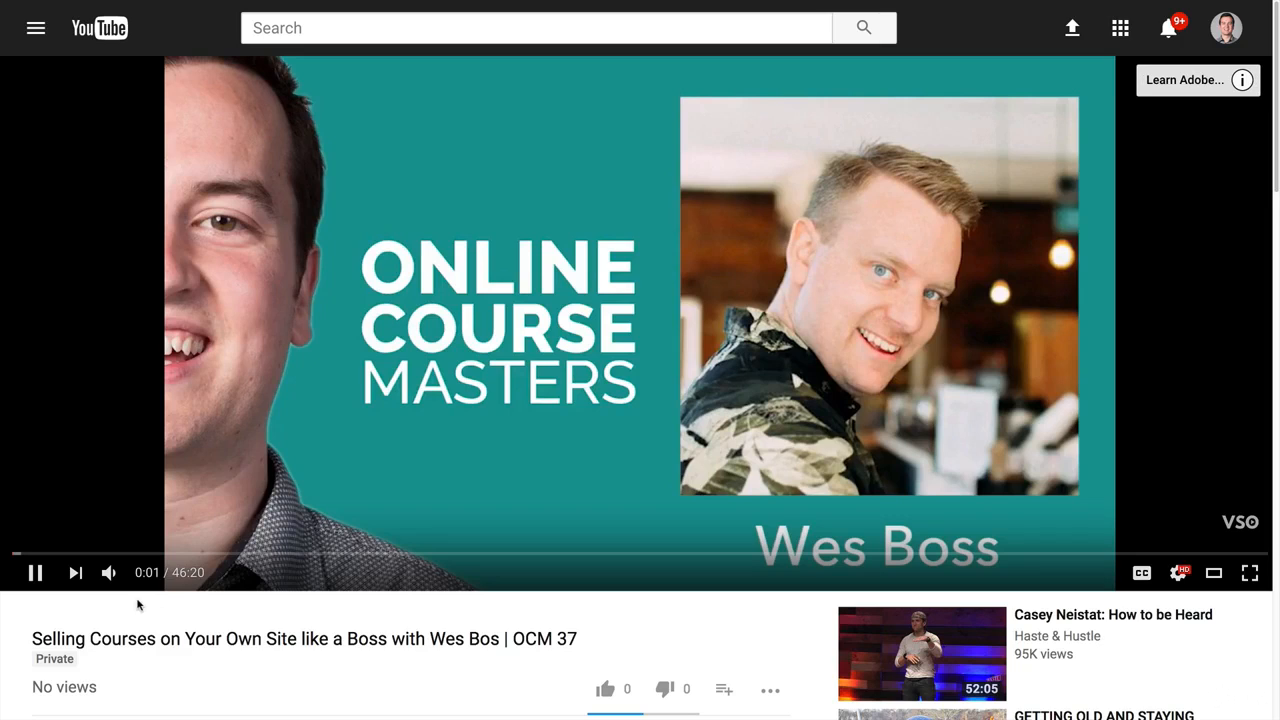
Mute the OCM 37 video's playback and view the cards shown on it.
{"action": "left_click", "coordinate": [109, 572]}
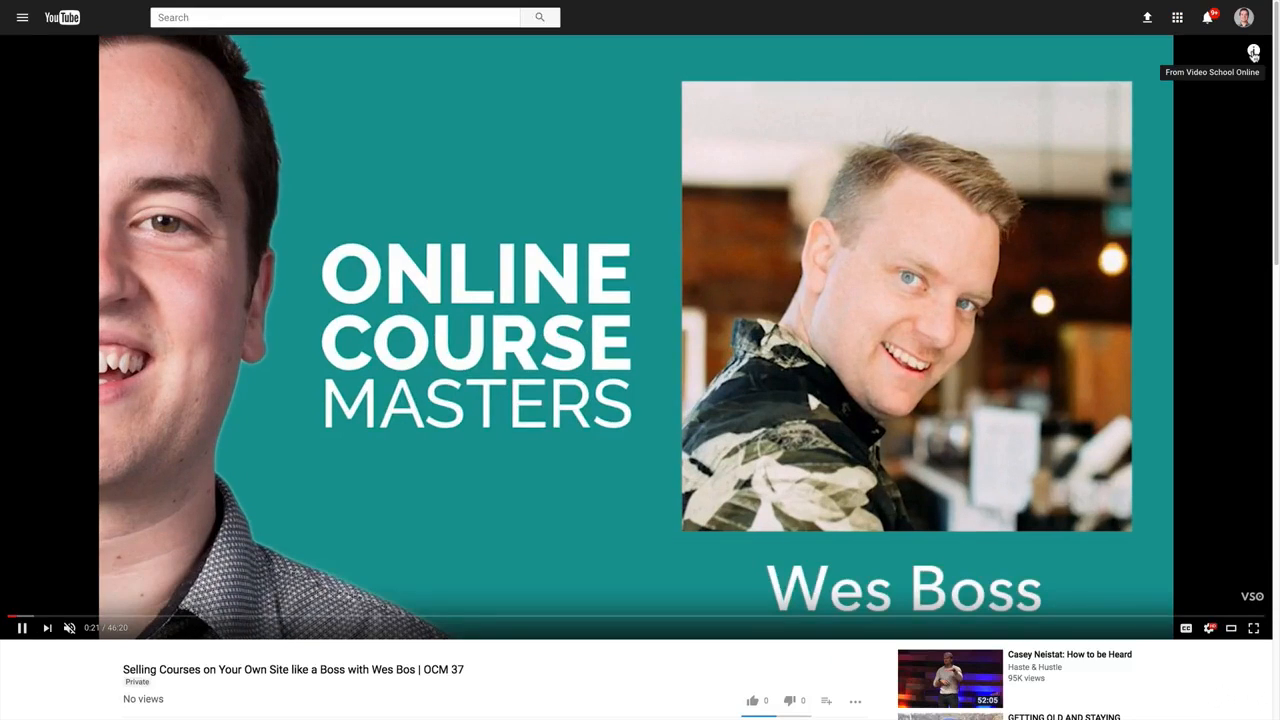
{"action": "left_click", "coordinate": [1253, 53]}
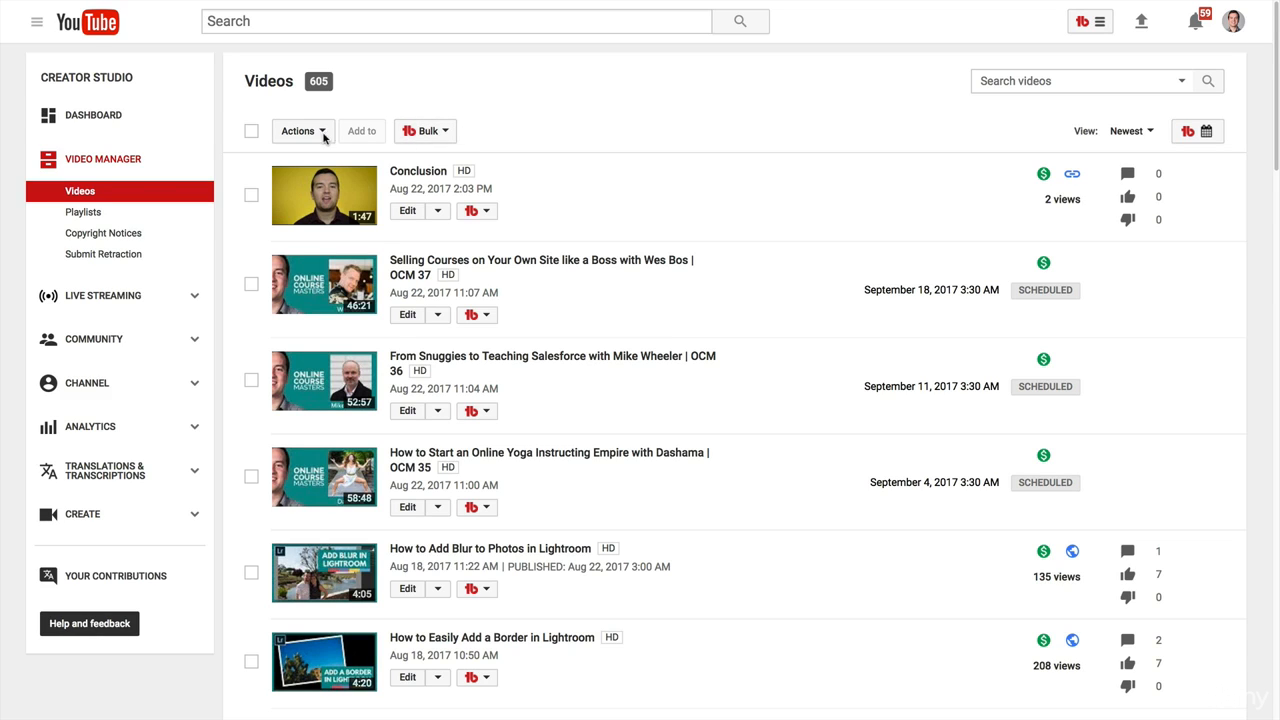
Start a bulk end screen copy using the End screen 1 template as the source.
{"action": "left_click", "coordinate": [432, 133]}
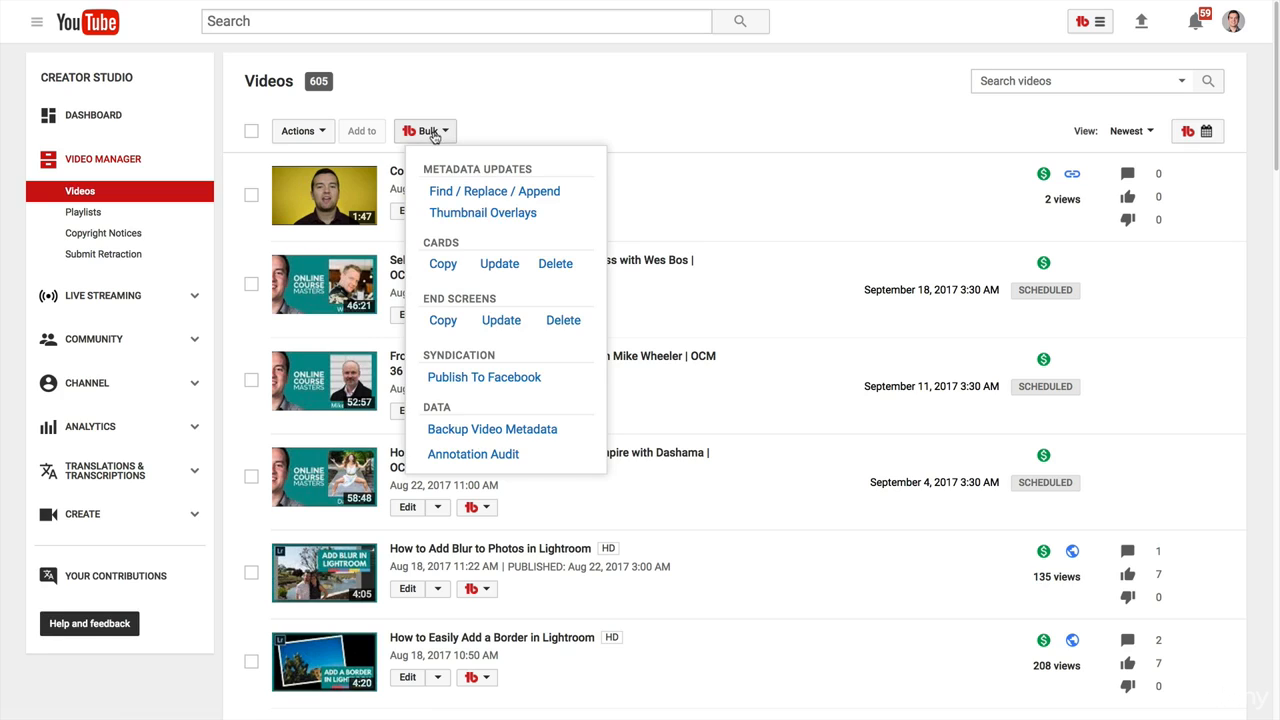
{"action": "left_click", "coordinate": [443, 321]}
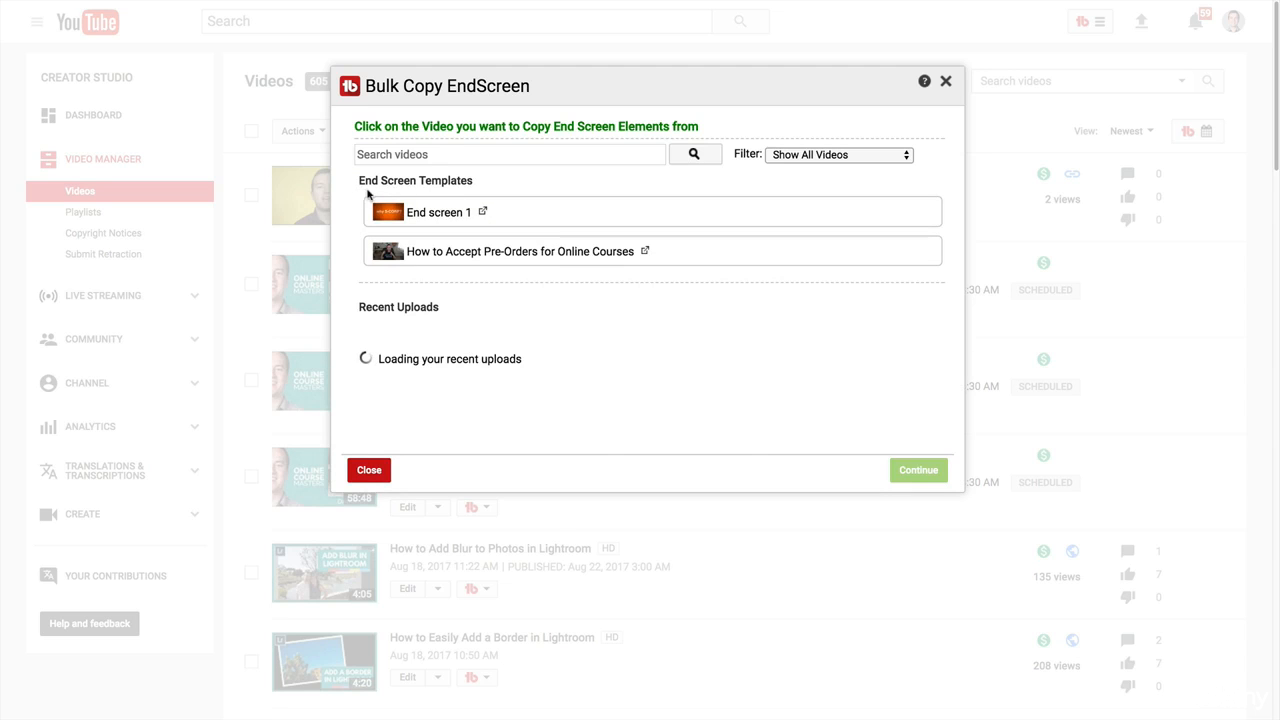
{"action": "left_click", "coordinate": [432, 216]}
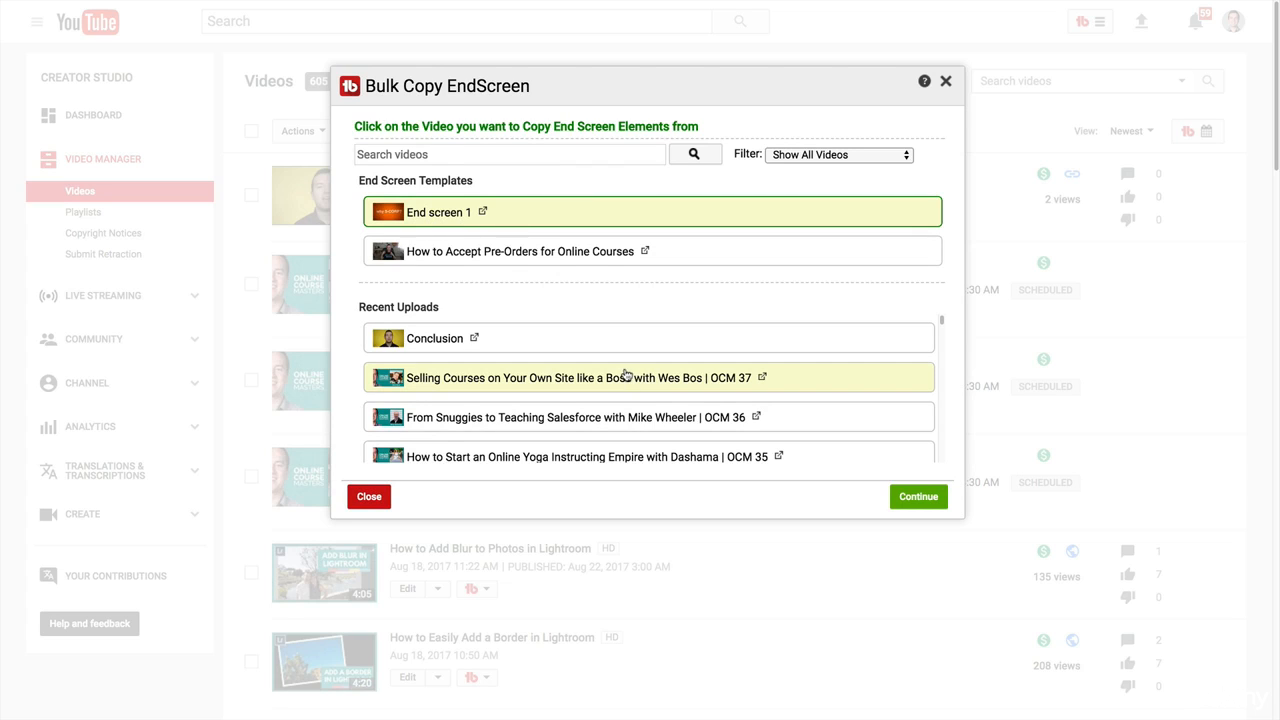
{"action": "scroll", "coordinate": [590, 372], "scroll_direction": "down", "scroll_amount": 2}
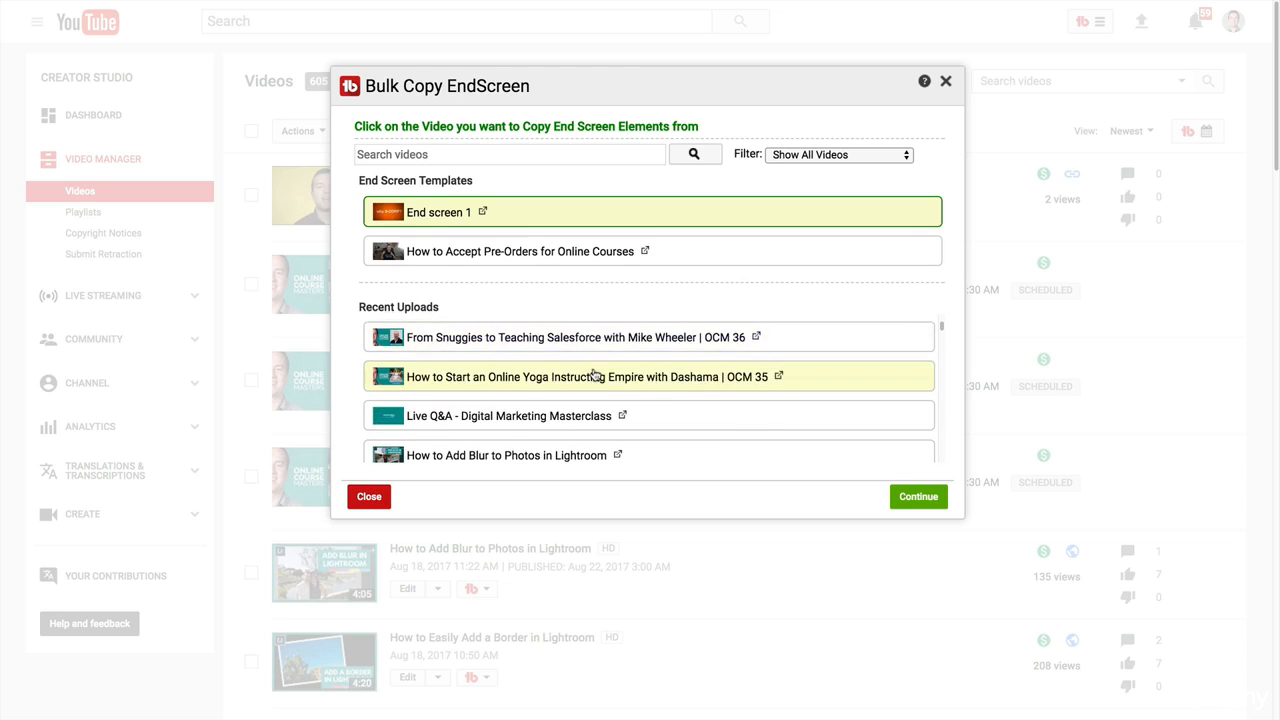
{"action": "scroll", "coordinate": [560, 372], "scroll_direction": "up", "scroll_amount": 2}
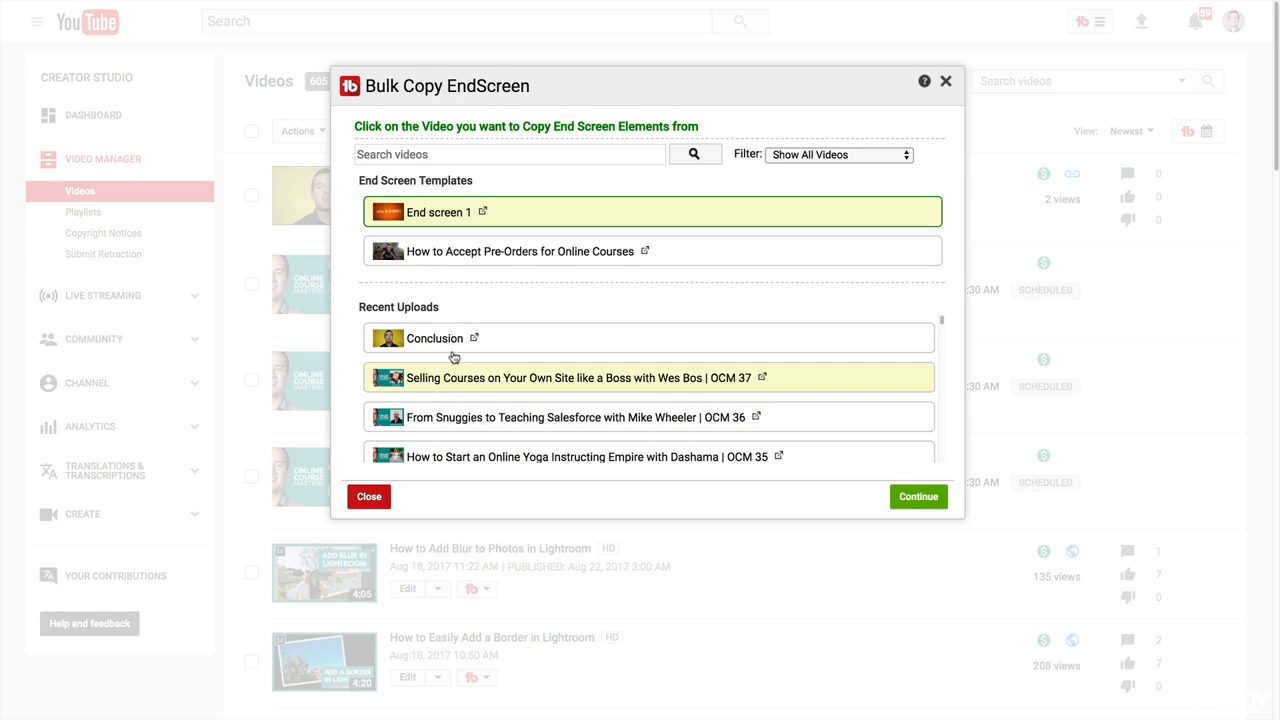
{"action": "left_click", "coordinate": [918, 496]}
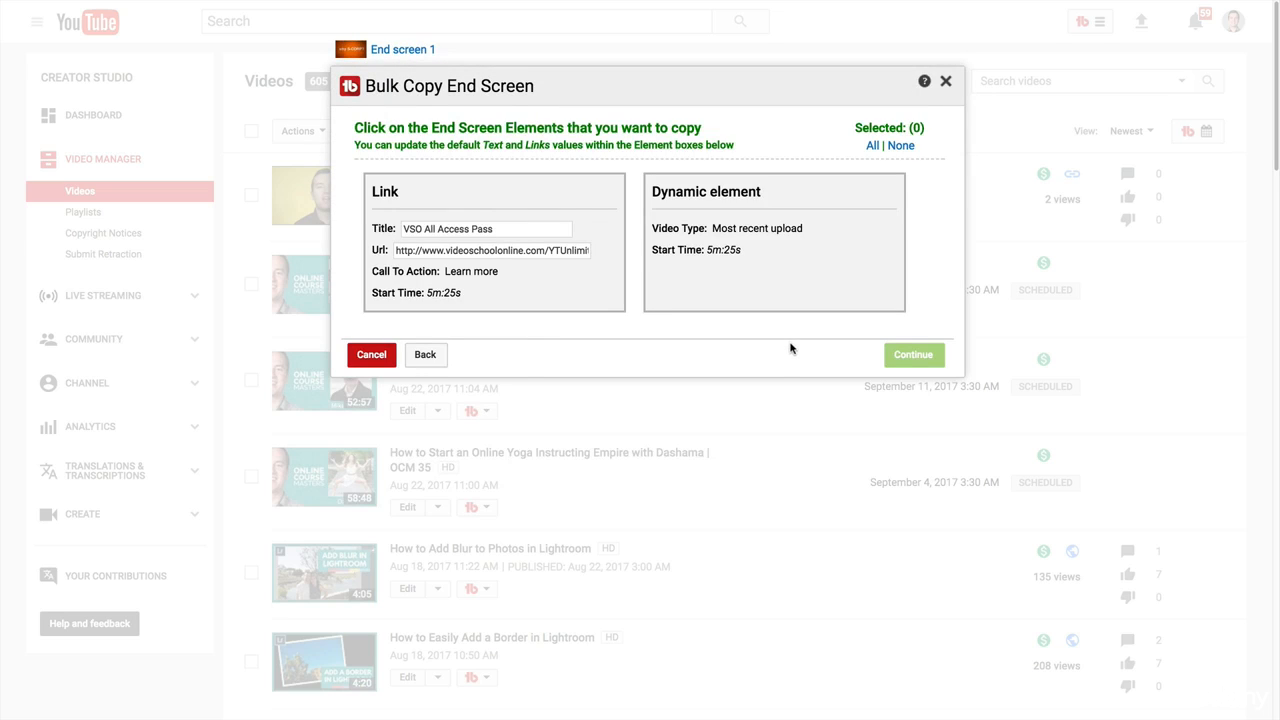
Select both the VSO All Access Pass link and the most recent upload dynamic element for copying.
{"action": "left_click", "coordinate": [470, 262]}
{"action": "left_click", "coordinate": [784, 213]}
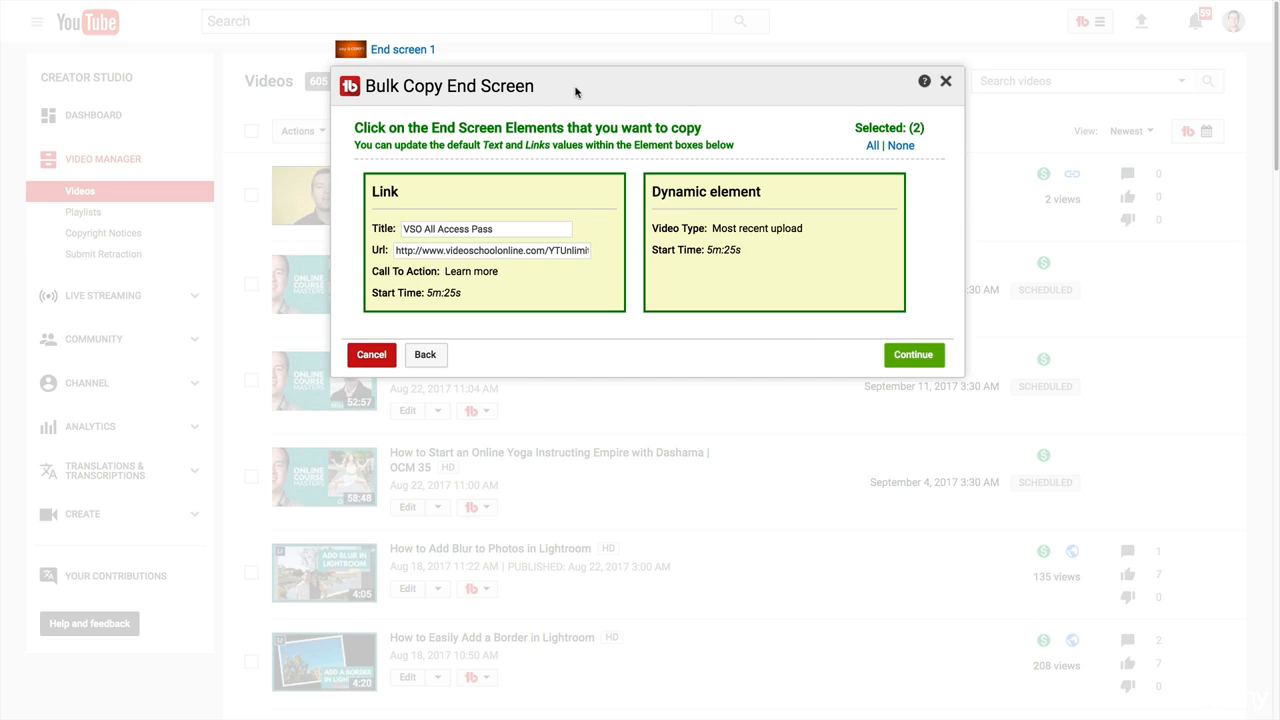
{"action": "left_click", "coordinate": [912, 355]}
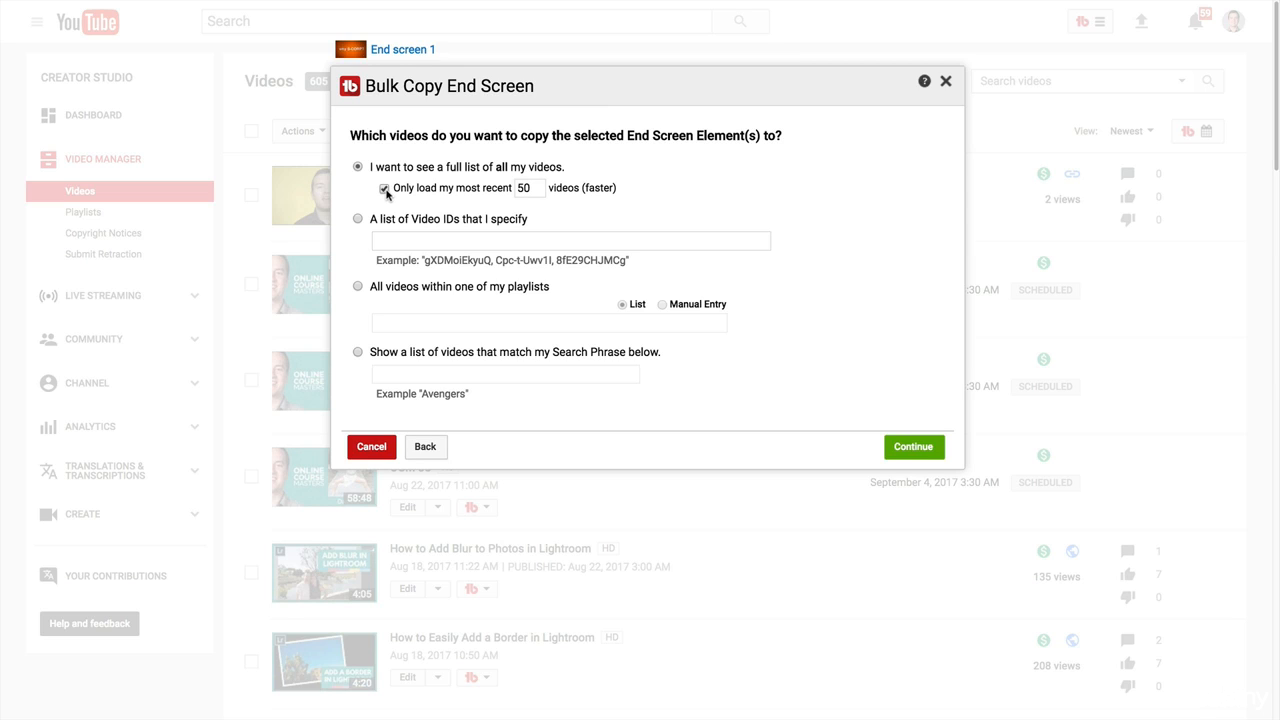
Try the target options for all videos without the recent-videos limit, specified video IDs, and the search phrase "OCM".
{"action": "double_click", "coordinate": [538, 191]}
{"action": "left_click", "coordinate": [540, 188]}
{"action": "left_click", "coordinate": [385, 189]}
{"action": "left_click", "coordinate": [358, 219]}
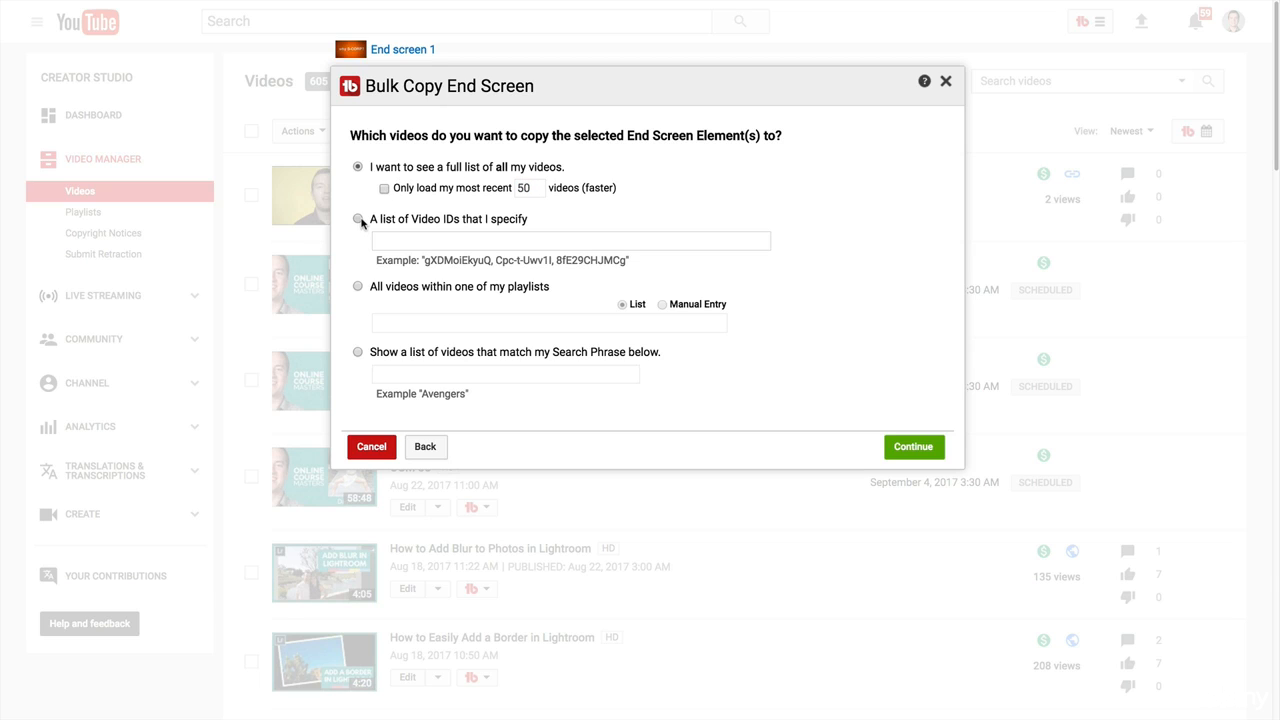
{"action": "left_click", "coordinate": [450, 242]}
Target all videos within the Adobe Photoshop Tutorials playlist for the end screen copy and load its video list.
{"action": "left_click", "coordinate": [358, 287]}
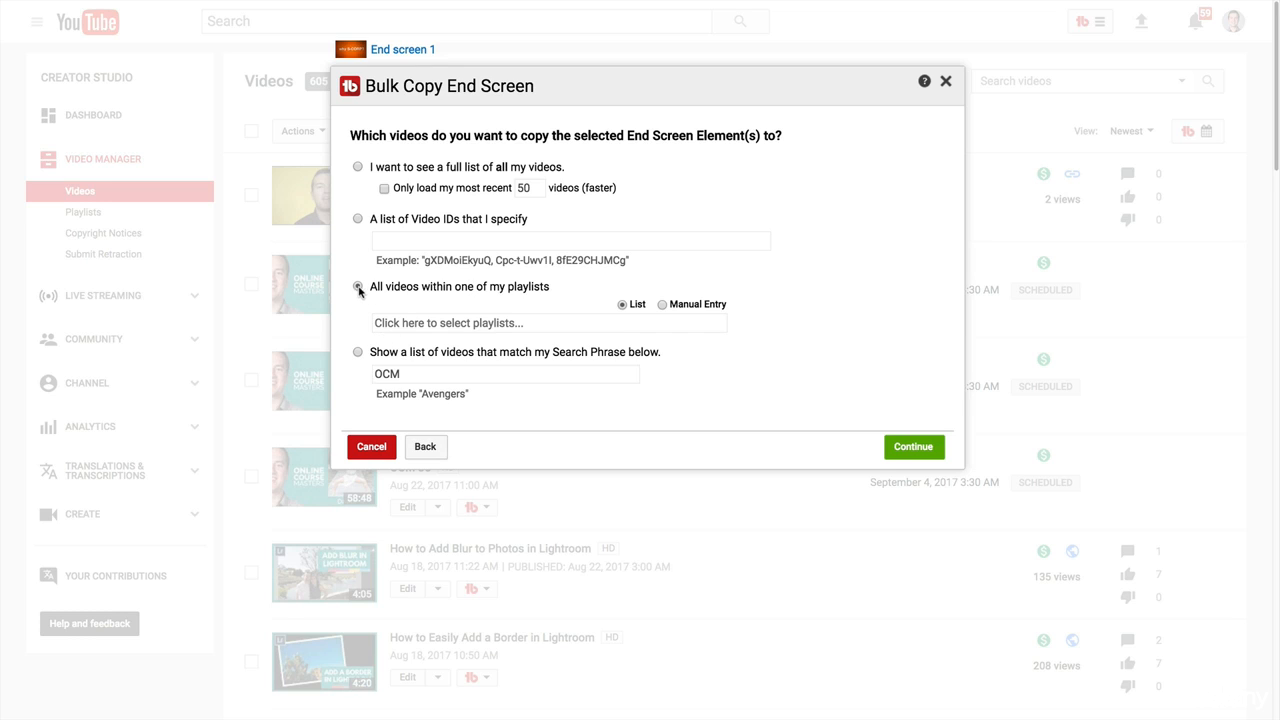
{"action": "left_click", "coordinate": [432, 330]}
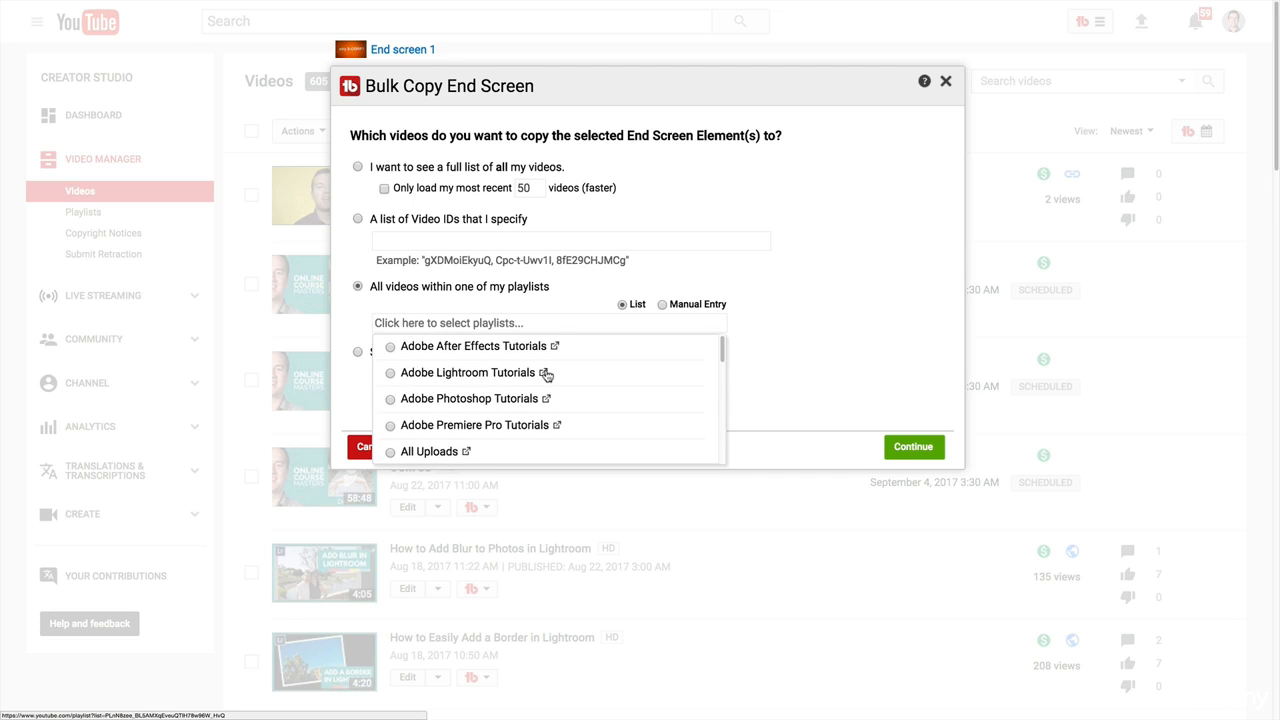
{"action": "scroll", "coordinate": [400, 366], "scroll_direction": "down", "scroll_amount": 1}
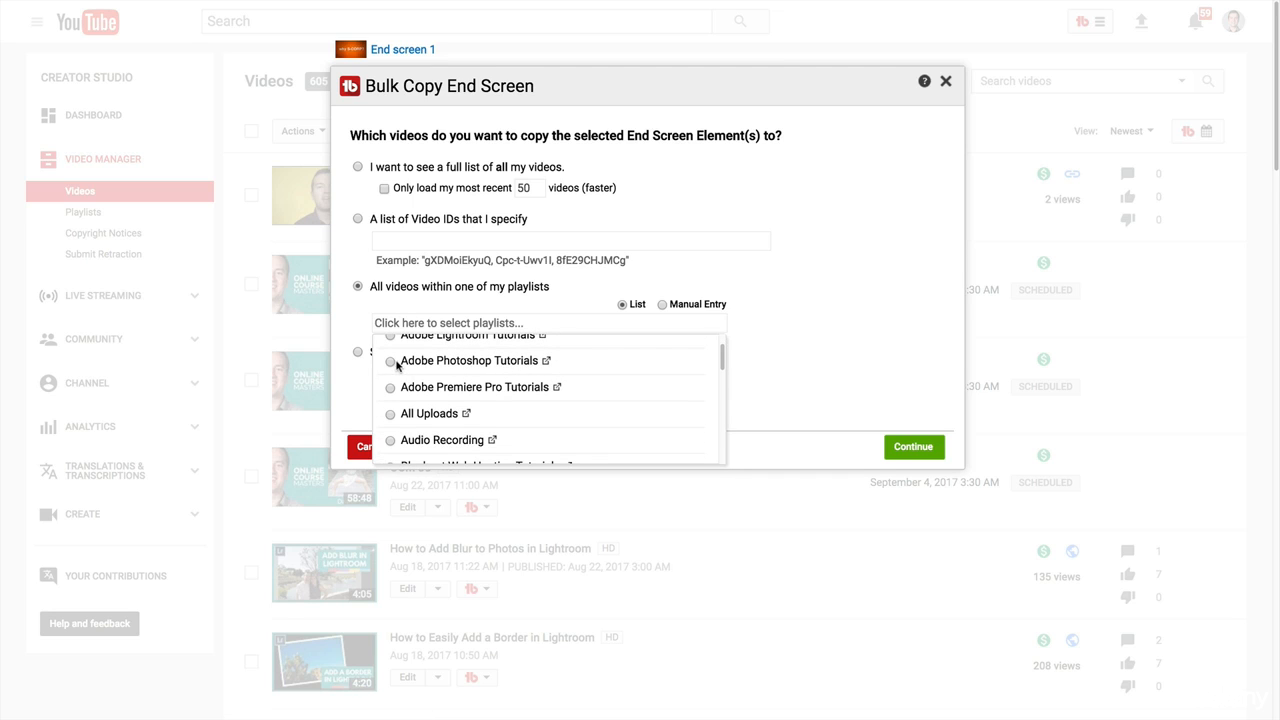
{"action": "left_click", "coordinate": [391, 364]}
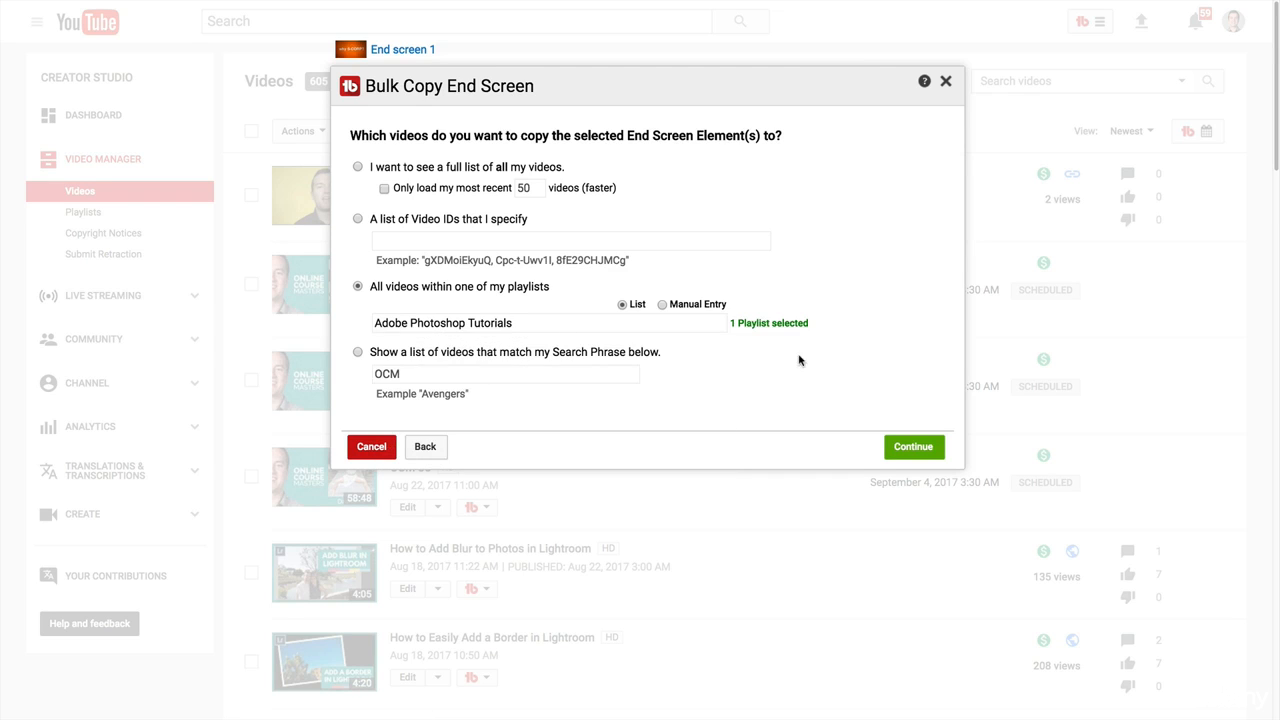
{"action": "left_click", "coordinate": [913, 447]}
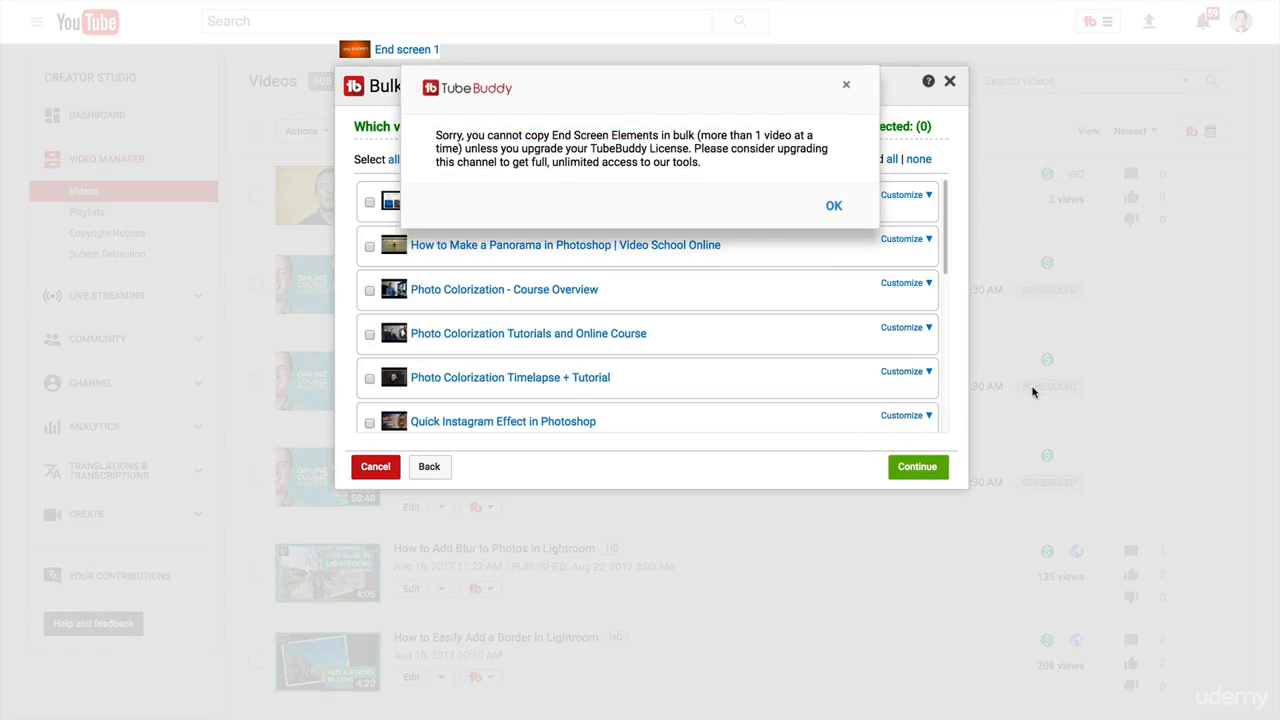
Review the Photoshop playlist videos offered as copy targets and close the bulk copy without applying it.
{"action": "left_click", "coordinate": [831, 206]}
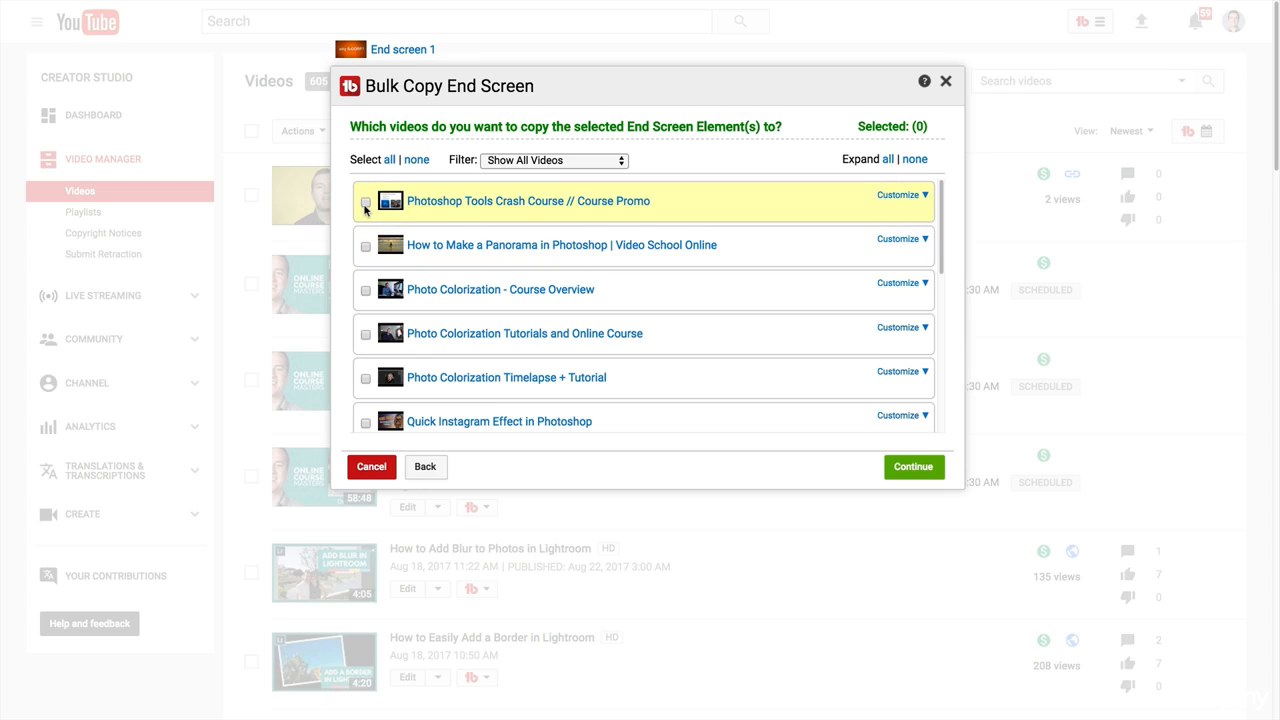
{"action": "scroll", "coordinate": [400, 215], "scroll_direction": "down", "scroll_amount": 3}
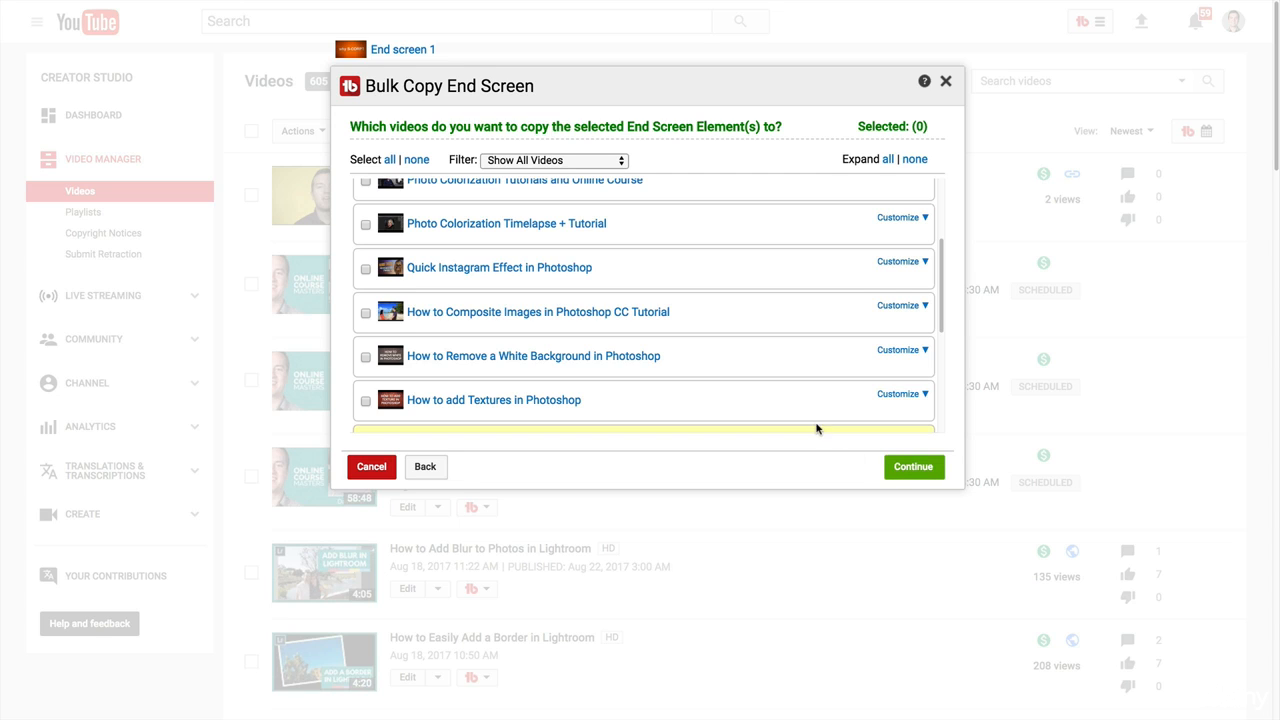
{"action": "left_click", "coordinate": [946, 81]}
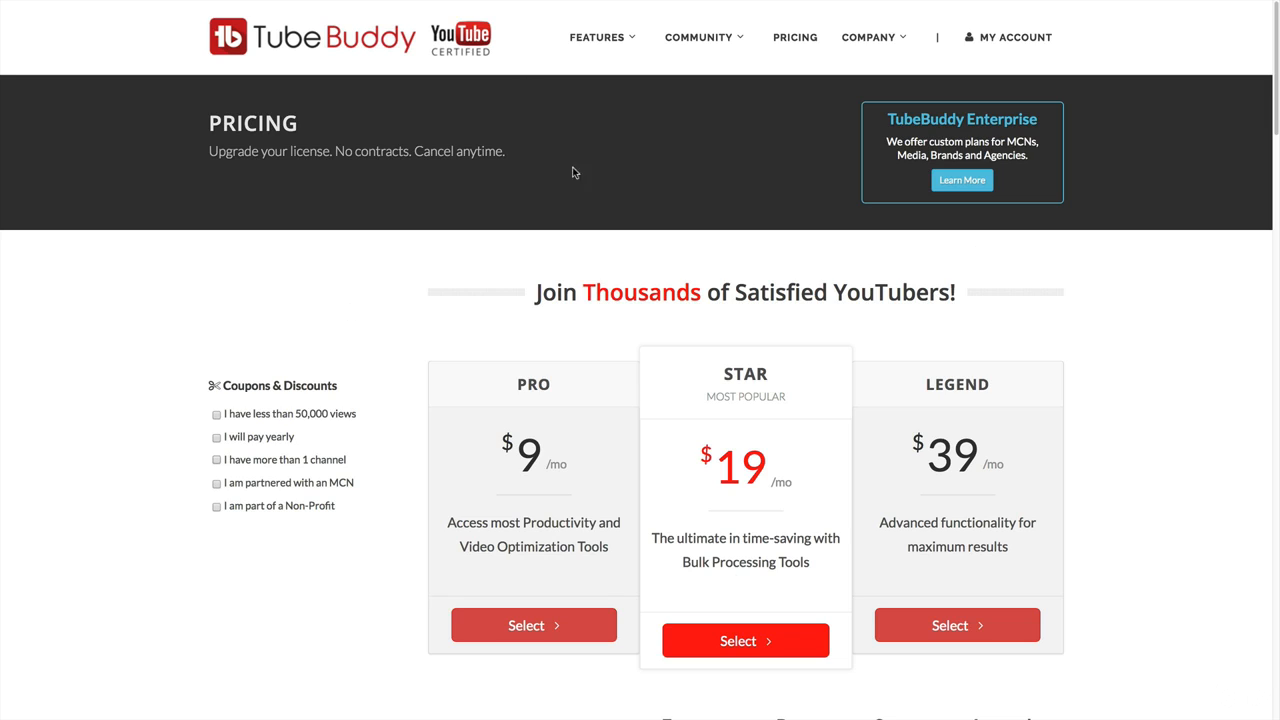
Compare TubeBuddy plan prices with the under-50,000-views discount and the yearly payment discount, clearing each one after viewing.
{"action": "left_click", "coordinate": [216, 414]}
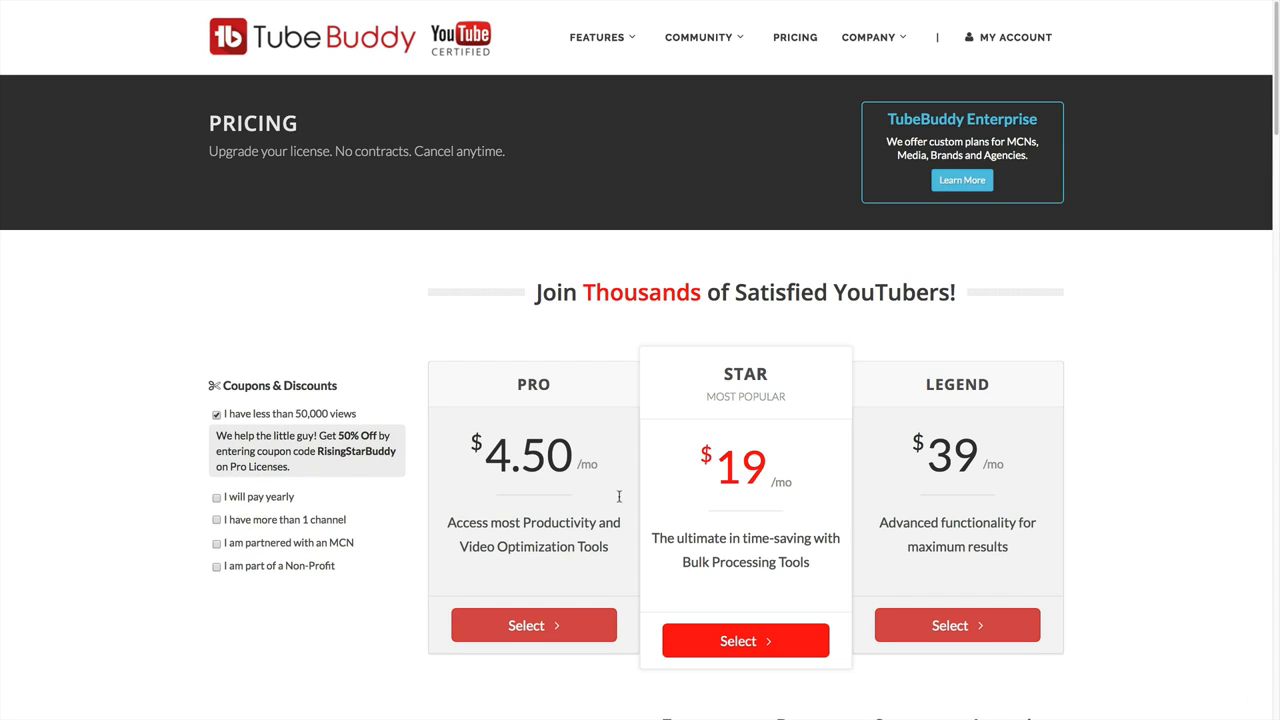
{"action": "left_click", "coordinate": [216, 414]}
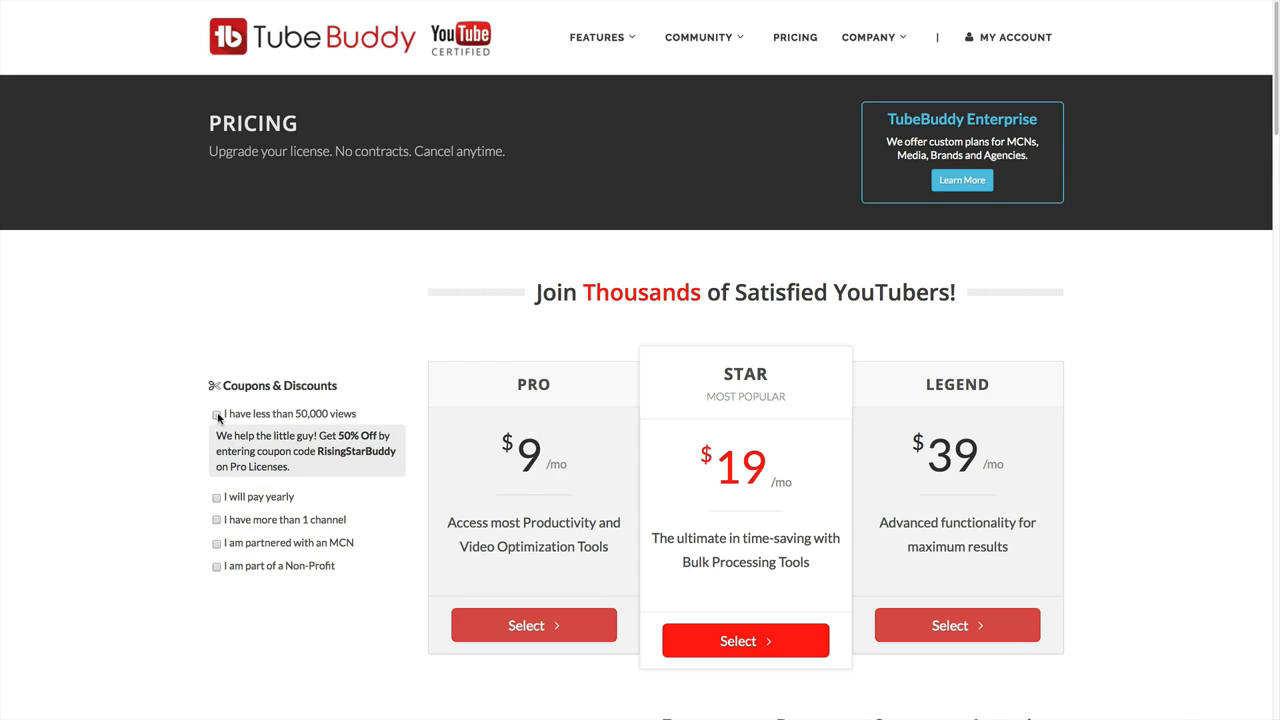
{"action": "left_click", "coordinate": [216, 437]}
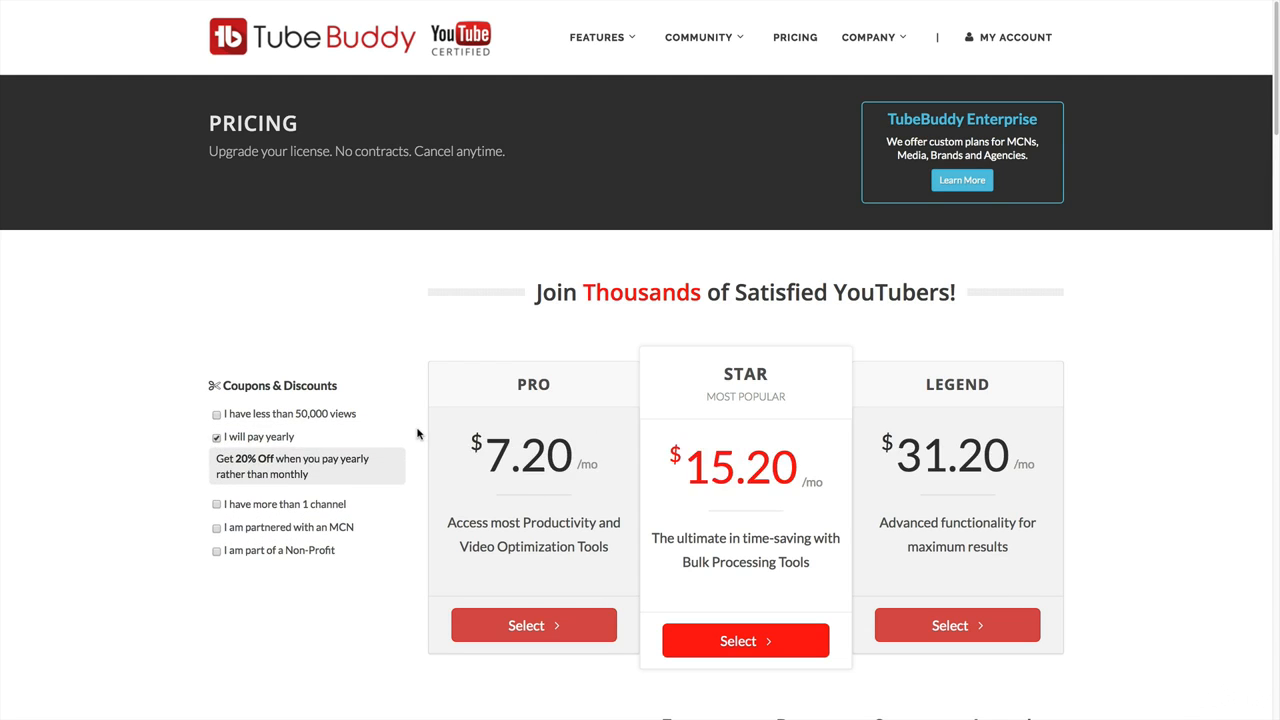
{"action": "left_click", "coordinate": [216, 437]}
{"action": "scroll", "coordinate": [177, 398], "scroll_direction": "down", "scroll_amount": 1}
{"action": "scroll", "coordinate": [177, 400], "scroll_direction": "up", "scroll_amount": 1}
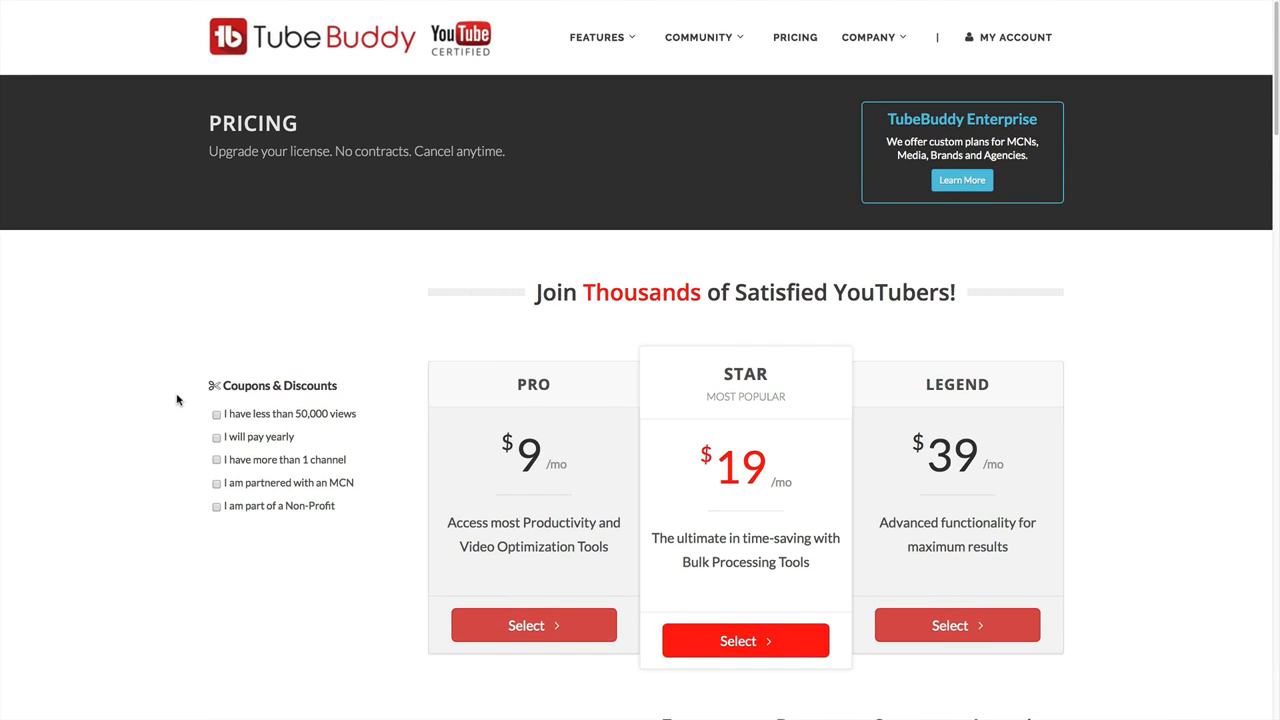